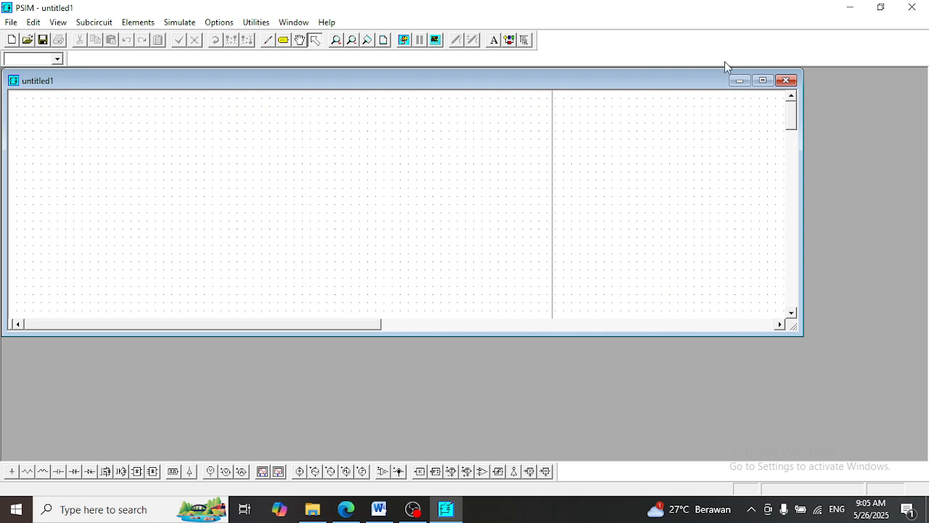
Place four MOSFET switches in a two-by-two bridge arrangement on the enlarged, blank schematic.
click(764, 81)
click(71, 24)
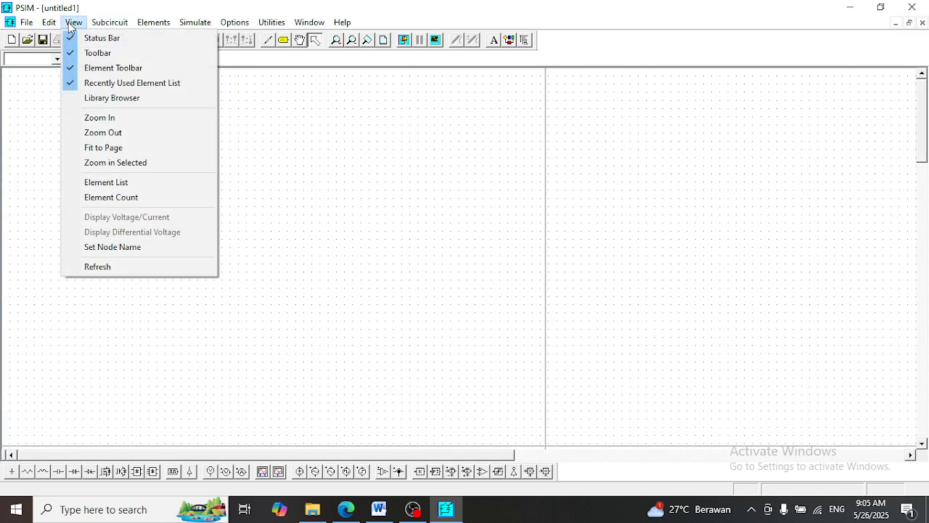
click(99, 118)
click(74, 22)
click(102, 118)
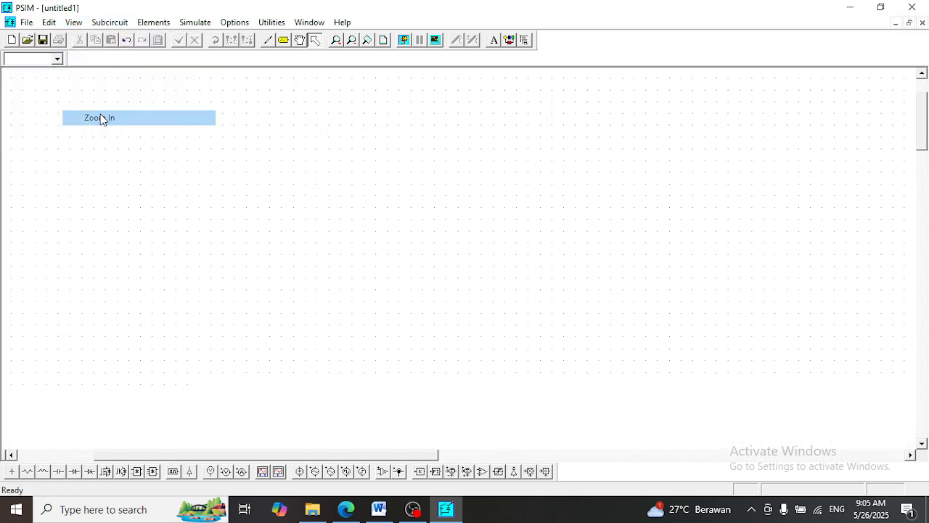
click(105, 474)
click(387, 225)
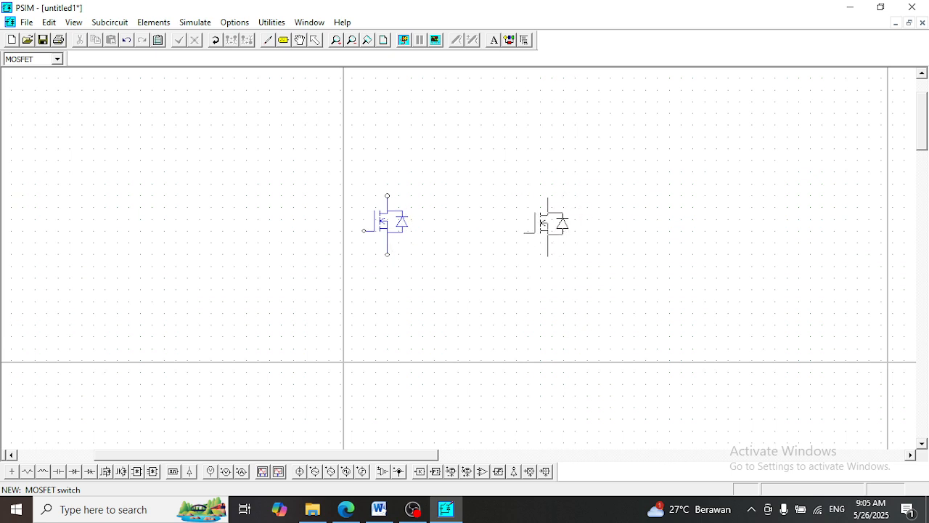
click(528, 225)
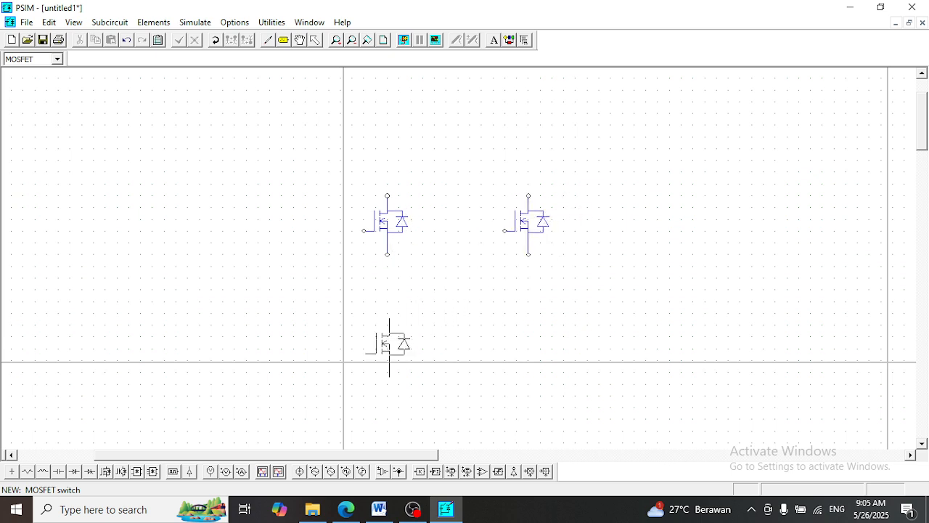
click(387, 341)
click(529, 341)
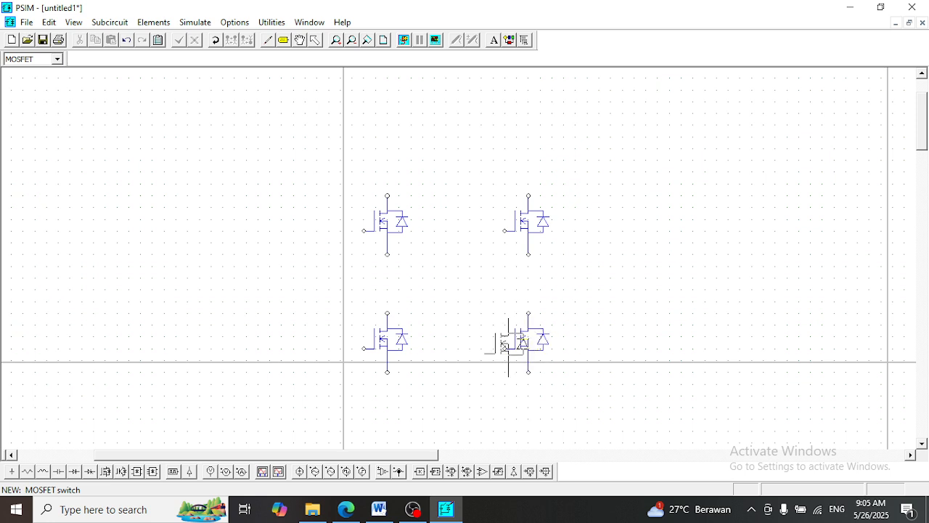
Check the reference circuit in the PDF module in Edge, and place a DC voltage source to the left of the MOSFETs in PSIM.
click(268, 40)
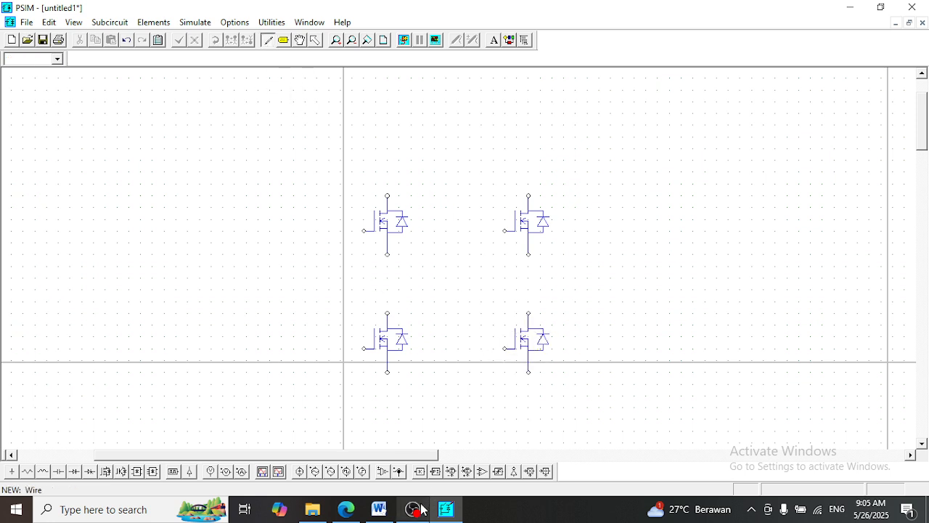
click(346, 509)
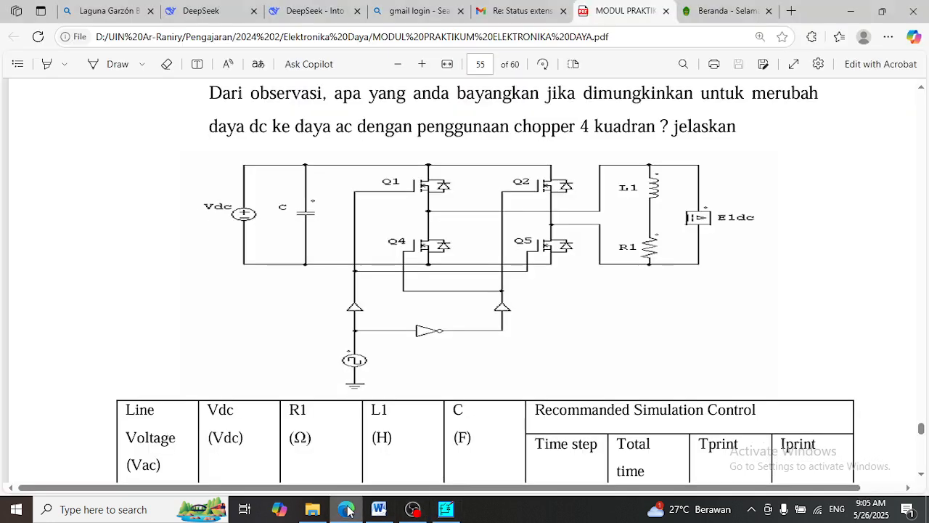
click(346, 508)
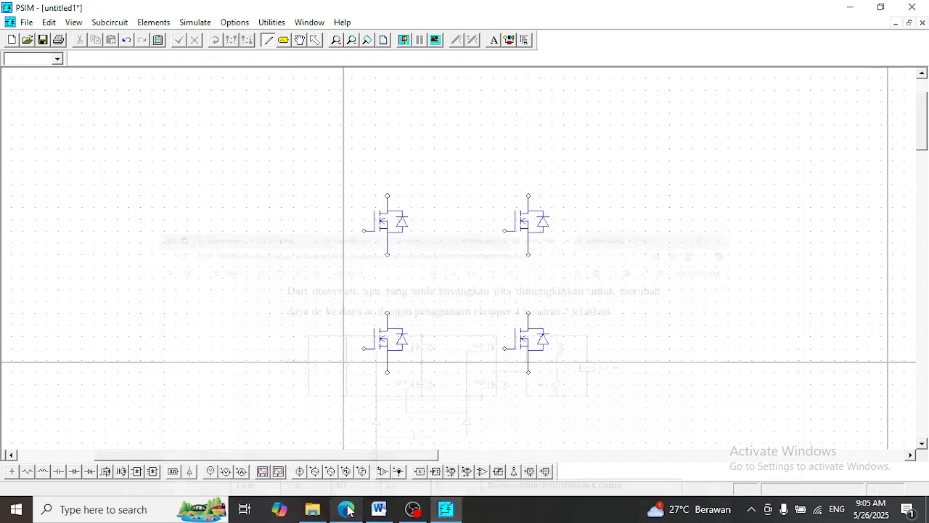
click(299, 471)
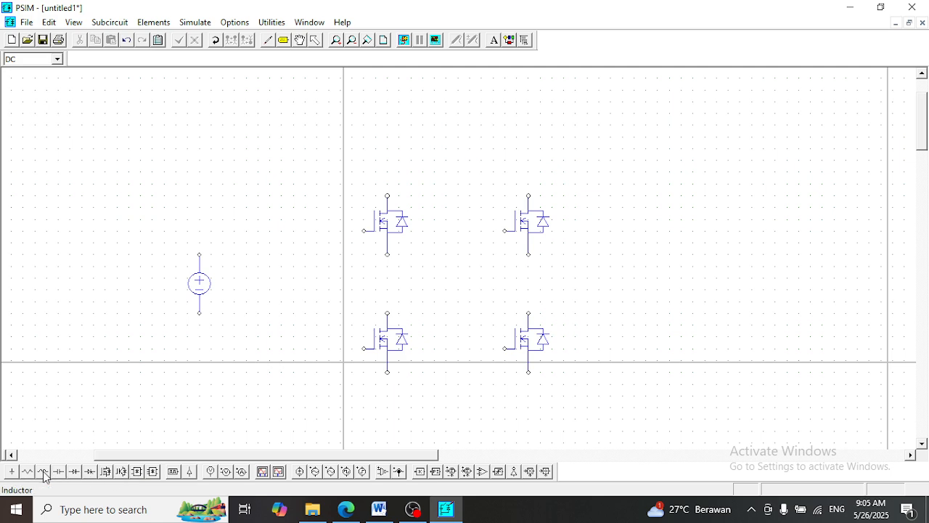
Place an RL branch vertically to the right of the MOSFET bridge as the load.
click(153, 22)
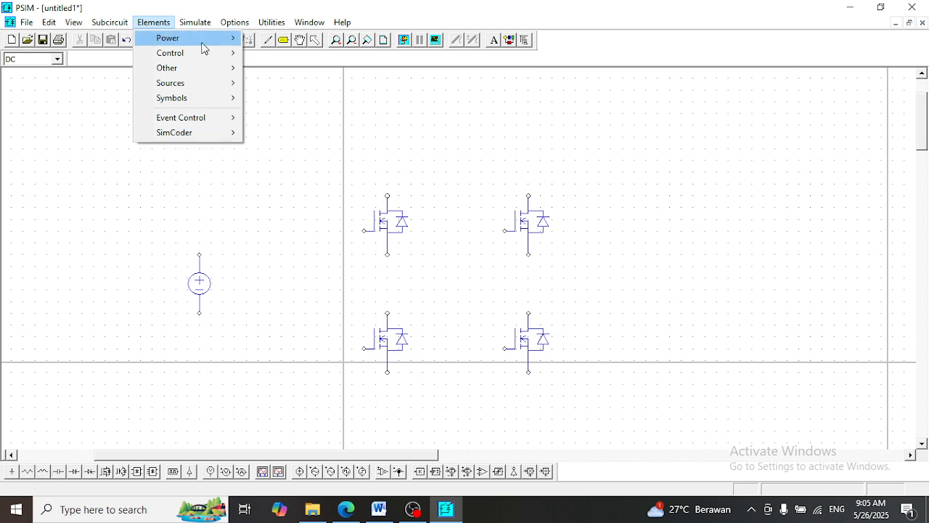
mouse_move(193, 72)
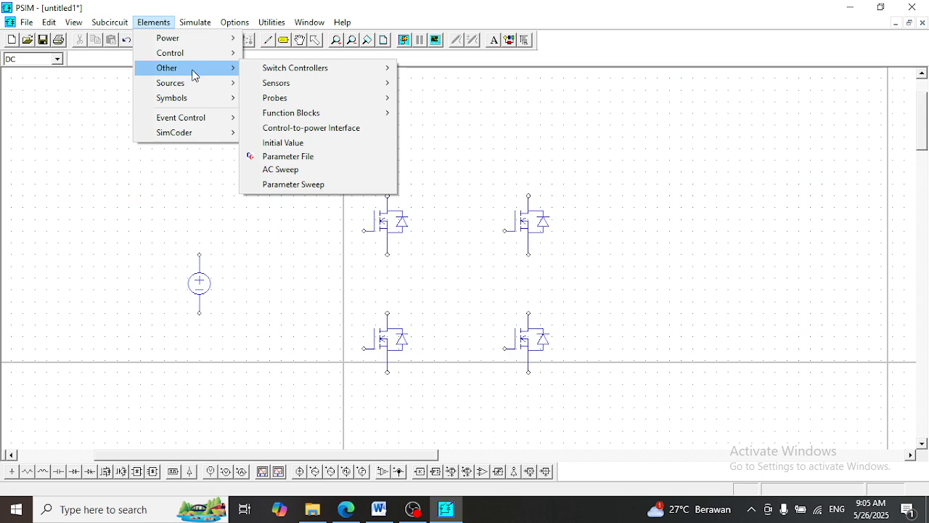
mouse_move(193, 37)
mouse_move(314, 35)
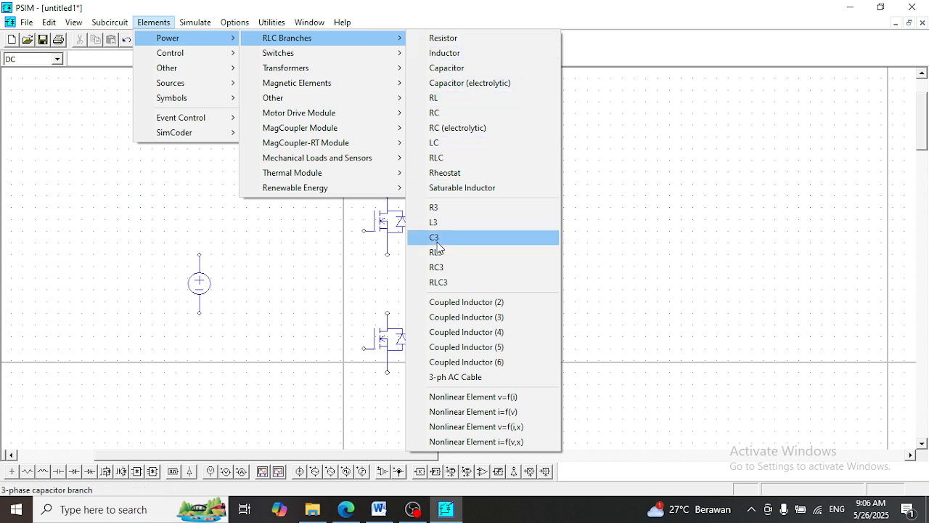
click(452, 97)
right_click(468, 278)
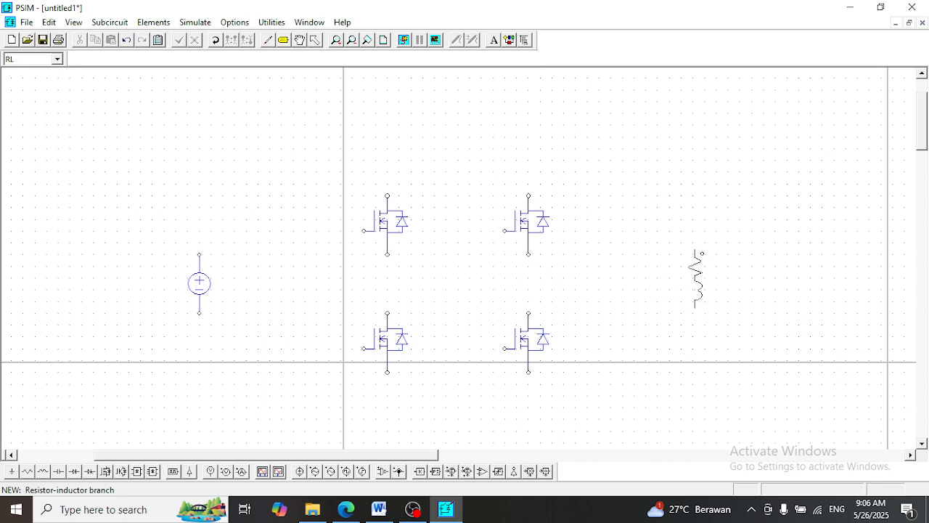
click(694, 281)
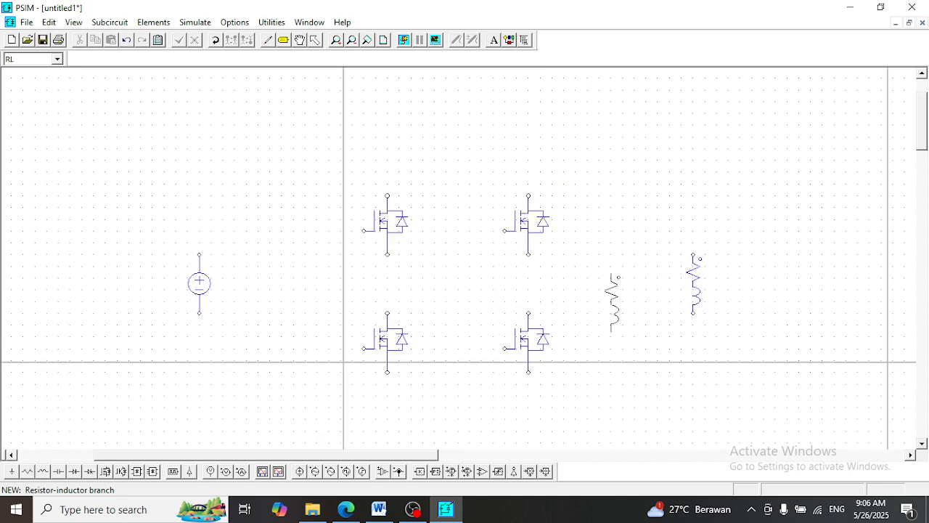
Place a capacitor vertically between the DC source and the MOSFET bridge.
click(59, 471)
right_click(258, 282)
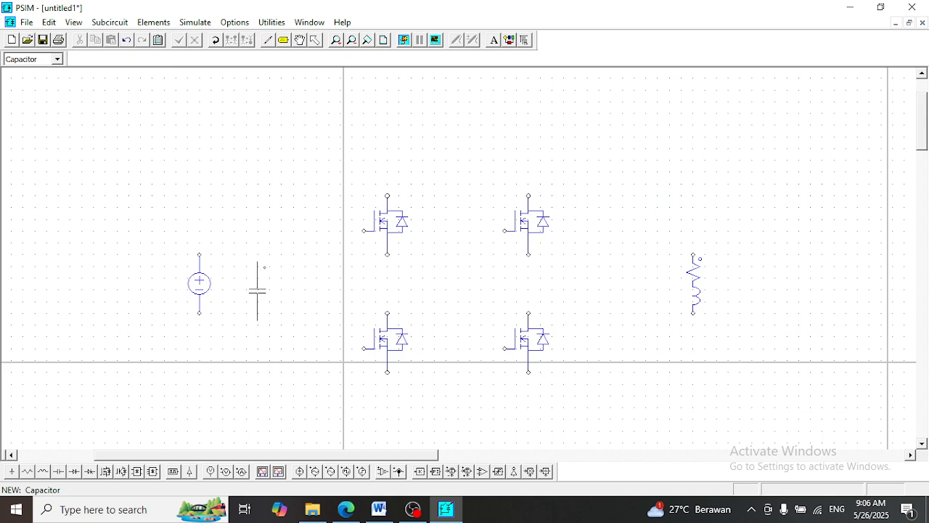
click(257, 285)
Following the reference circuit, wire the DC source's positive terminal to the upper MOSFETs' top terminals and its negative terminal to the lower MOSFETs' bottom terminals.
click(346, 508)
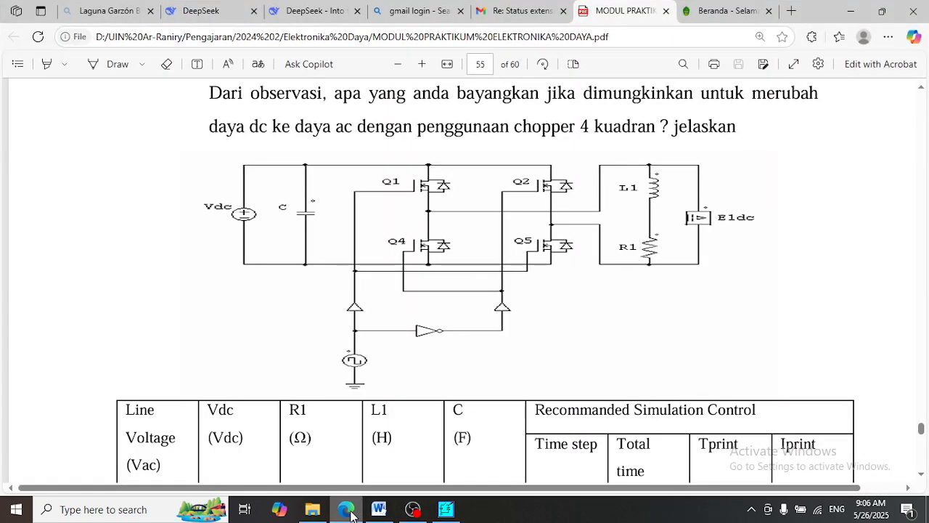
click(348, 511)
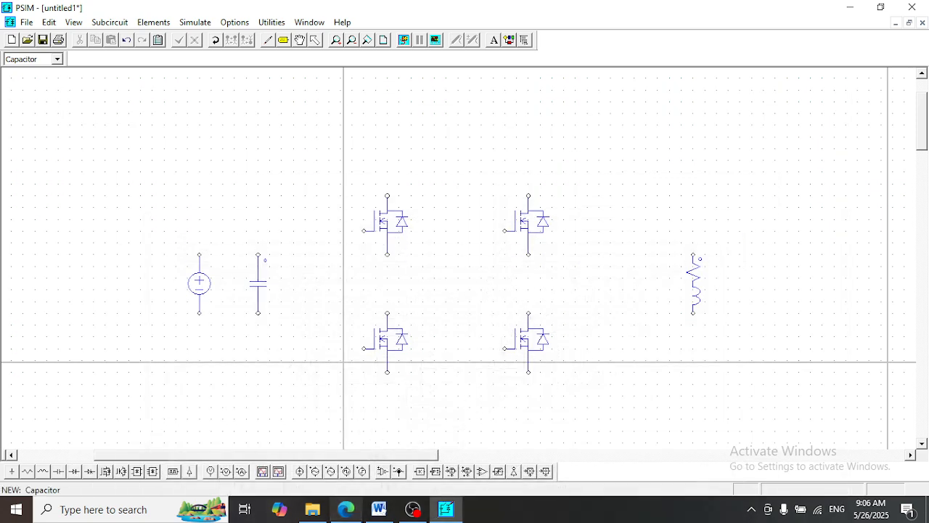
click(268, 39)
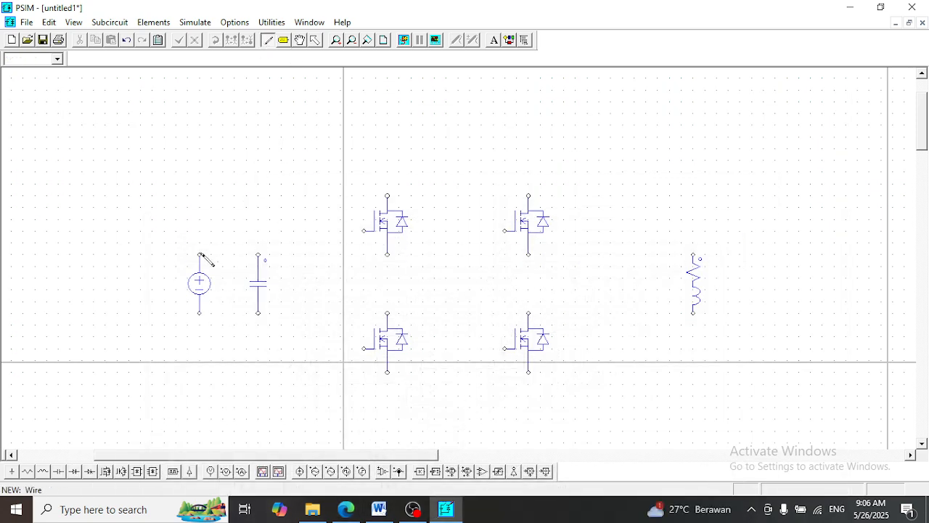
mouse_move(200, 254)
mouse_down()
mouse_move(209, 228)
mouse_move(305, 203)
mouse_move(528, 196)
mouse_up()
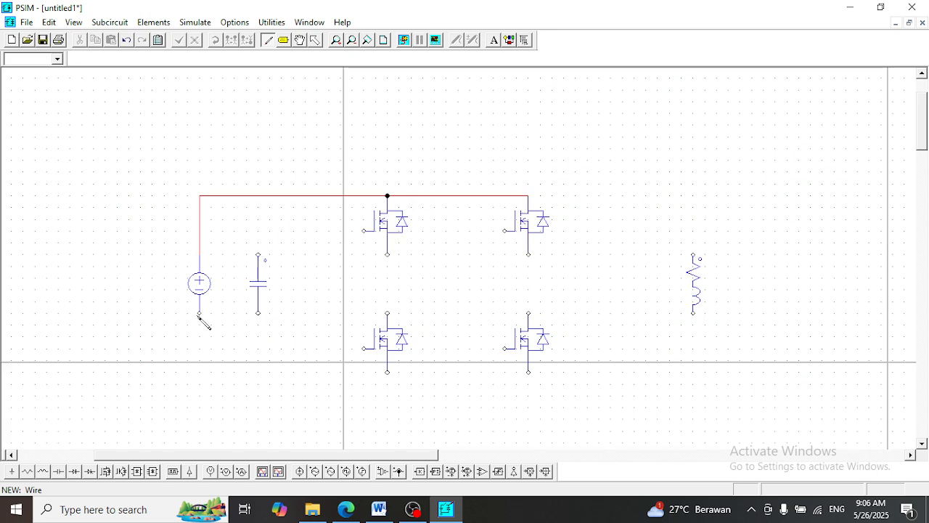
mouse_move(199, 314)
mouse_down()
mouse_move(210, 353)
mouse_move(425, 385)
mouse_move(528, 372)
mouse_up()
Wire the upper and lower MOSFETs together in both bridge legs, and connect the capacitor across the DC rails.
drag(389, 255, 387, 313)
drag(529, 254, 528, 313)
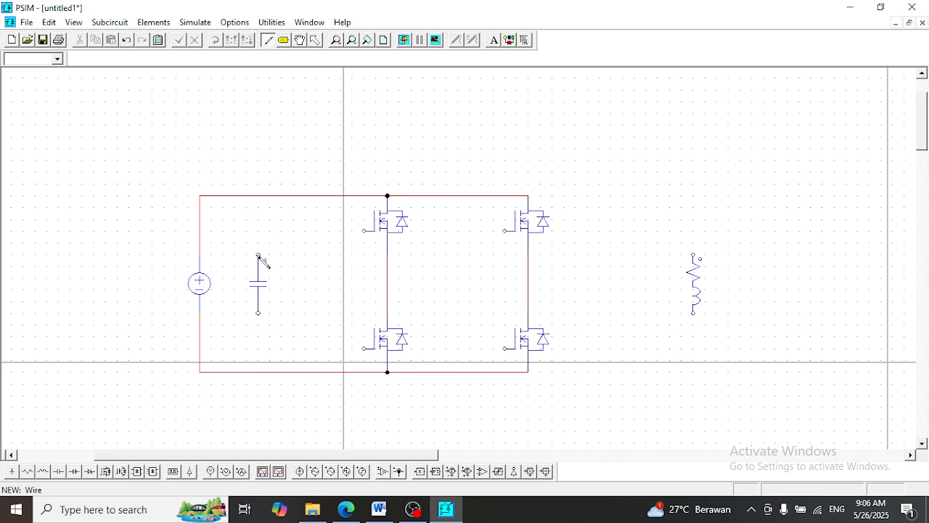
drag(259, 255, 258, 196)
drag(258, 314, 258, 371)
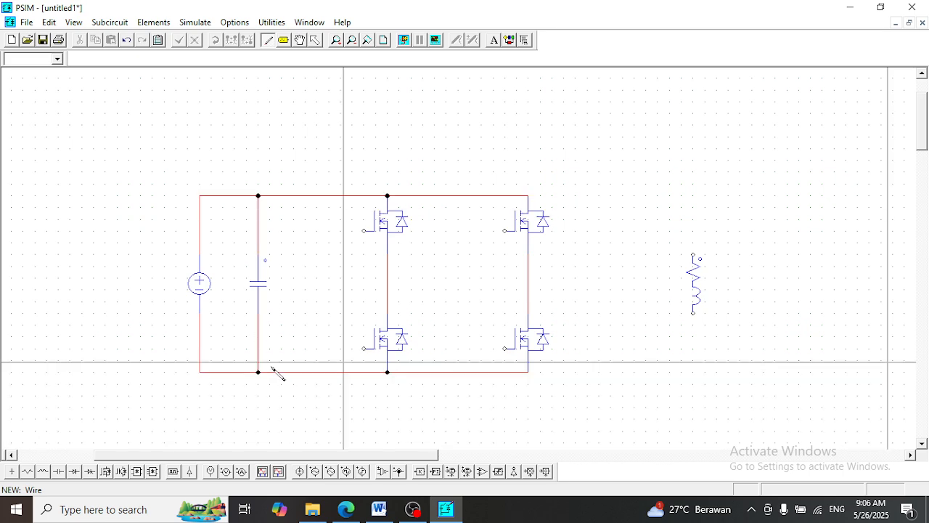
Wire the RL load between the midpoints of the two bridge legs as in the reference circuit, and shift it closer to the bridge.
click(347, 513)
click(347, 514)
mouse_move(390, 265)
mouse_down()
mouse_move(608, 263)
mouse_move(576, 195)
mouse_move(693, 195)
mouse_move(690, 257)
mouse_up()
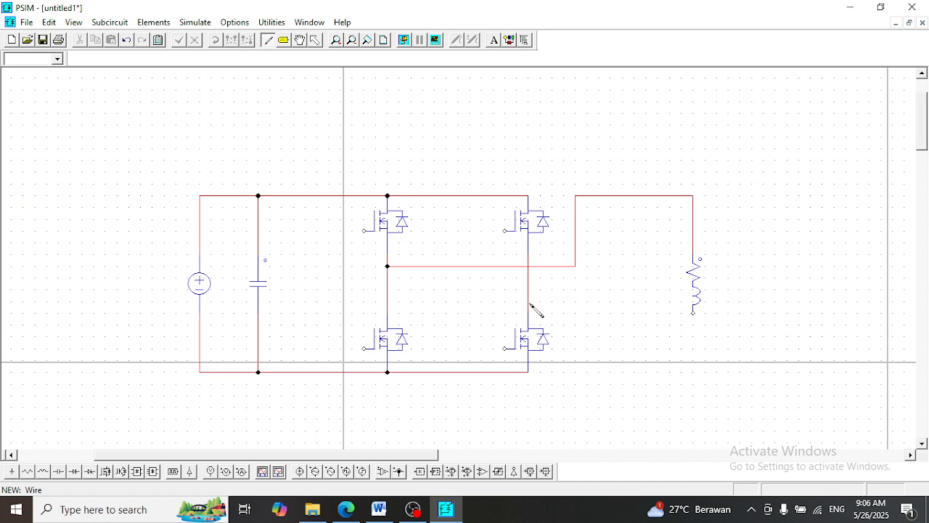
drag(529, 302, 560, 302)
mouse_move(575, 301)
mouse_down()
mouse_move(573, 369)
mouse_move(694, 374)
mouse_move(691, 284)
mouse_move(626, 288)
mouse_up()
click(313, 42)
click(661, 294)
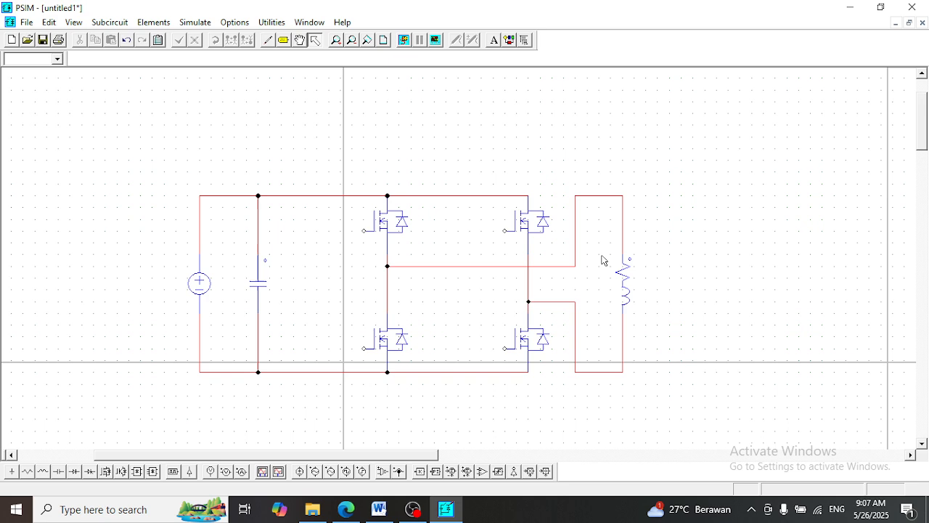
Place an AC voltmeter, rotated to vertical, to the right of the RL load.
click(193, 22)
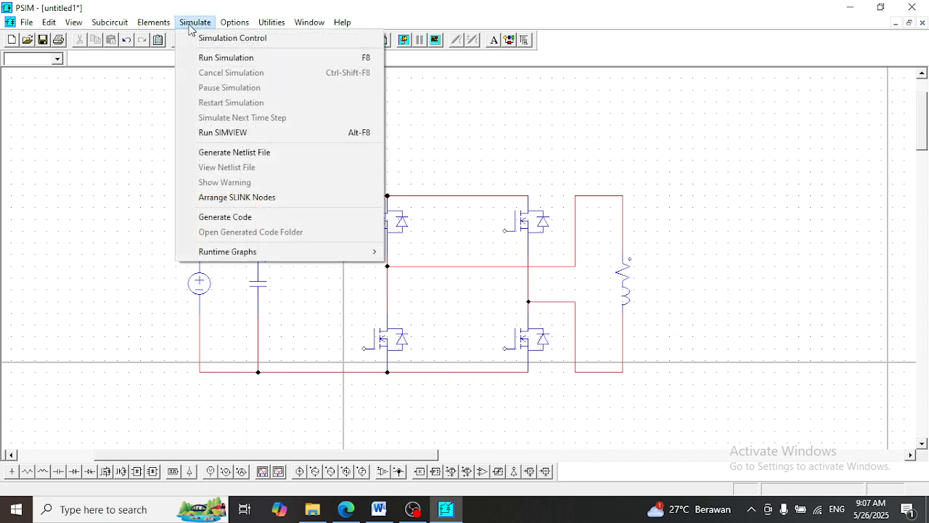
mouse_move(159, 27)
mouse_move(181, 73)
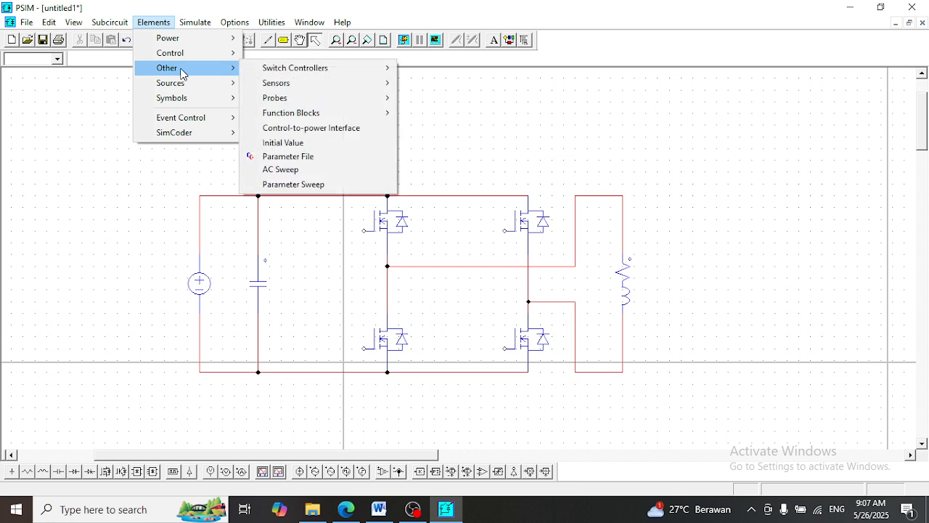
mouse_move(300, 100)
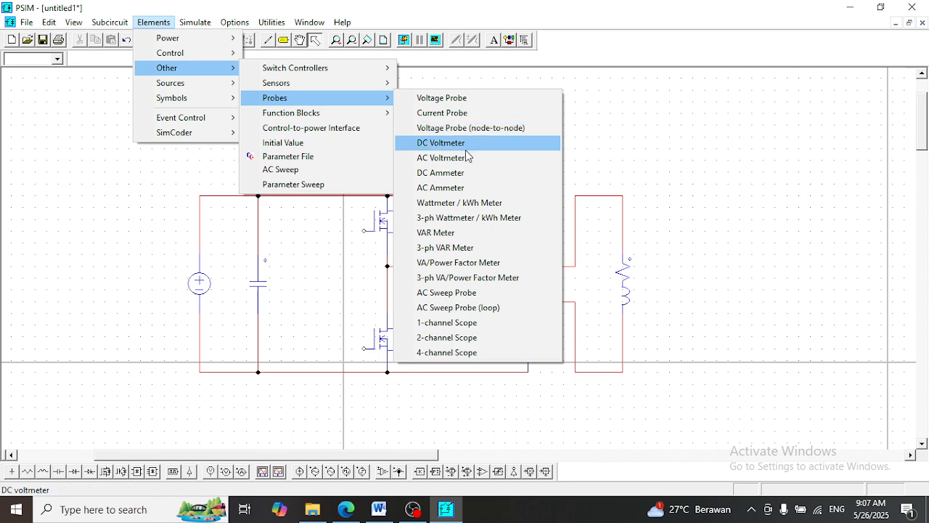
click(456, 159)
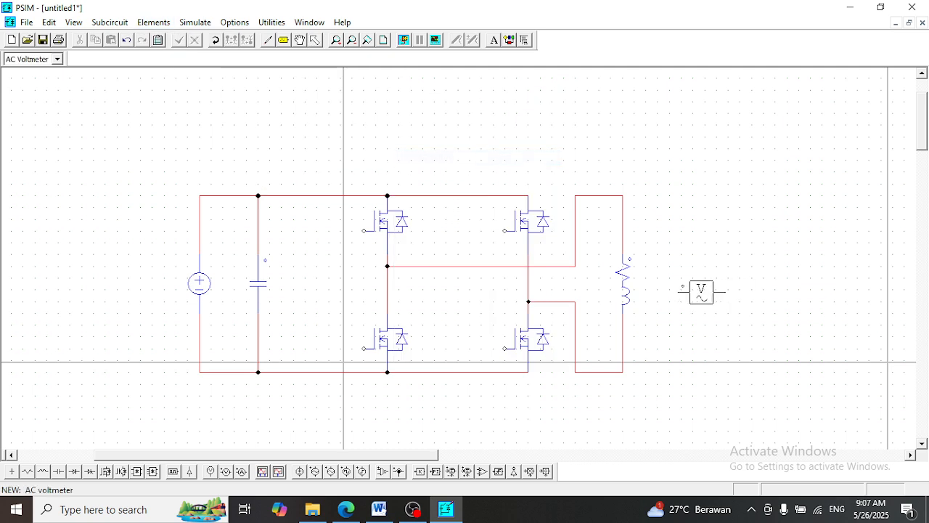
right_click(688, 285)
right_click(688, 285)
right_click(688, 284)
click(693, 288)
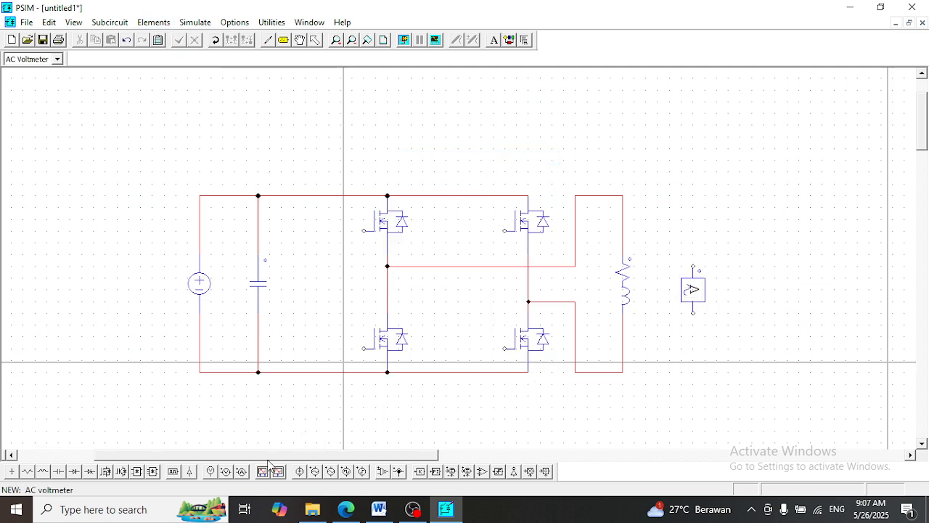
Place a node-to-node voltage probe, rotated to vertical, to the right of the AC voltmeter.
click(226, 472)
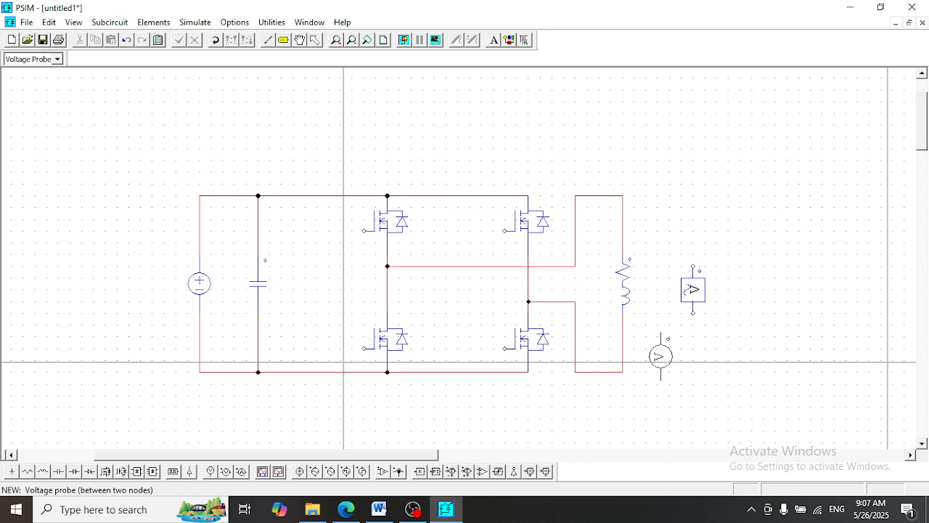
right_click(748, 306)
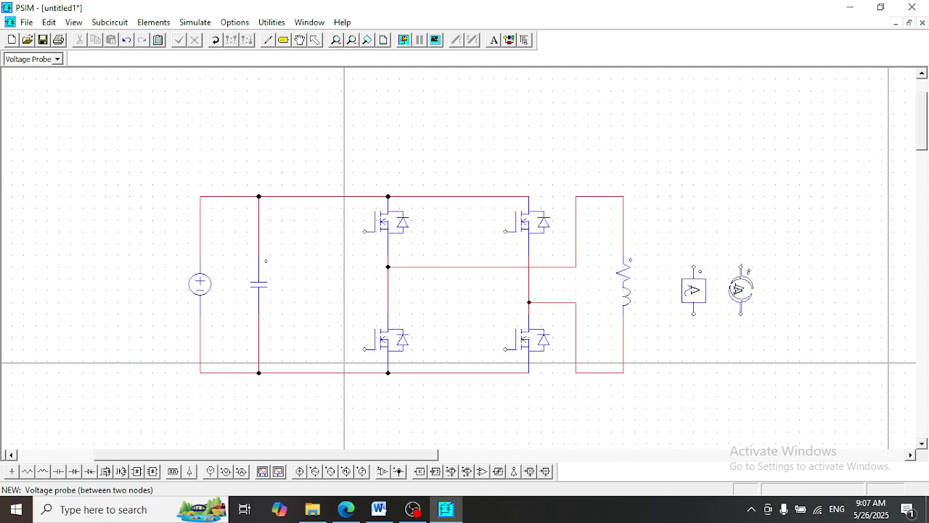
click(740, 290)
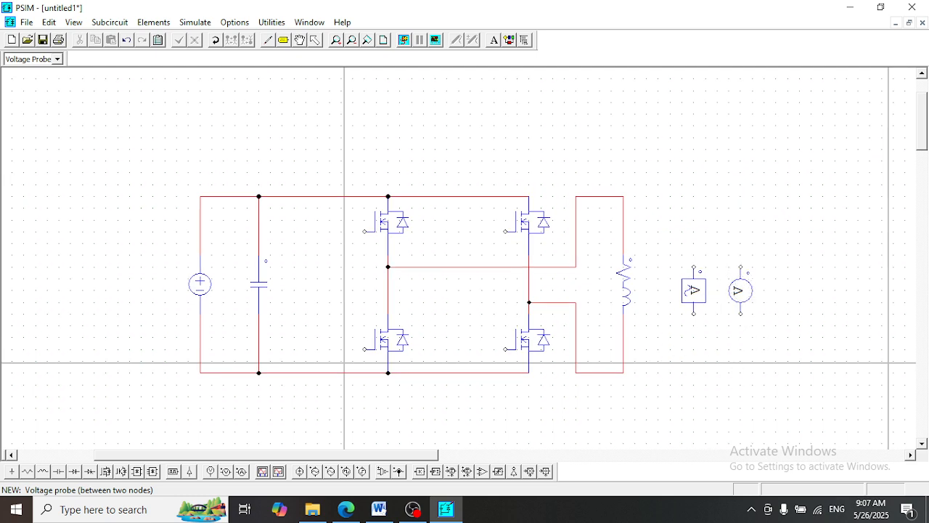
Wire the AC voltmeter and the voltage probe in parallel with the RL load.
click(268, 40)
drag(695, 268, 622, 243)
drag(694, 313, 622, 337)
drag(740, 265, 693, 244)
drag(740, 314, 693, 337)
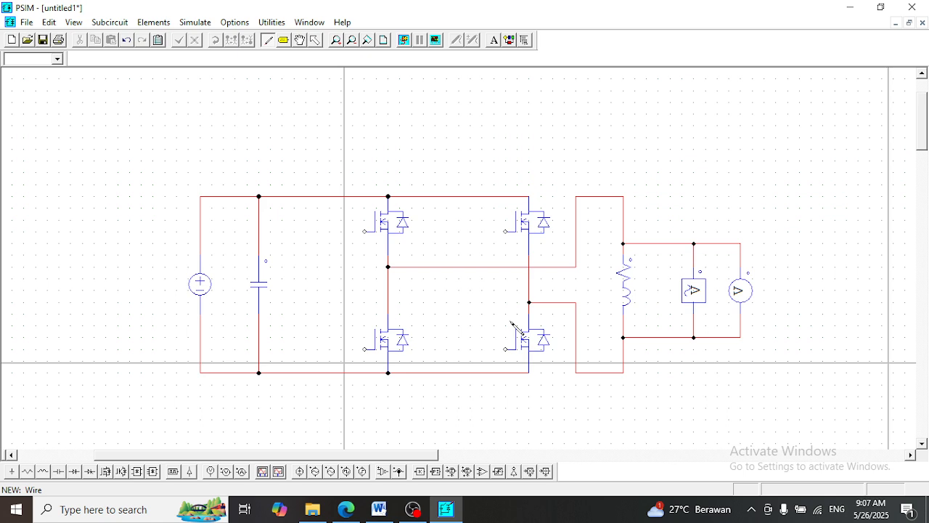
Place a square-wave voltage source in the empty area below the bridge circuit.
scroll(383, 410, down, 3)
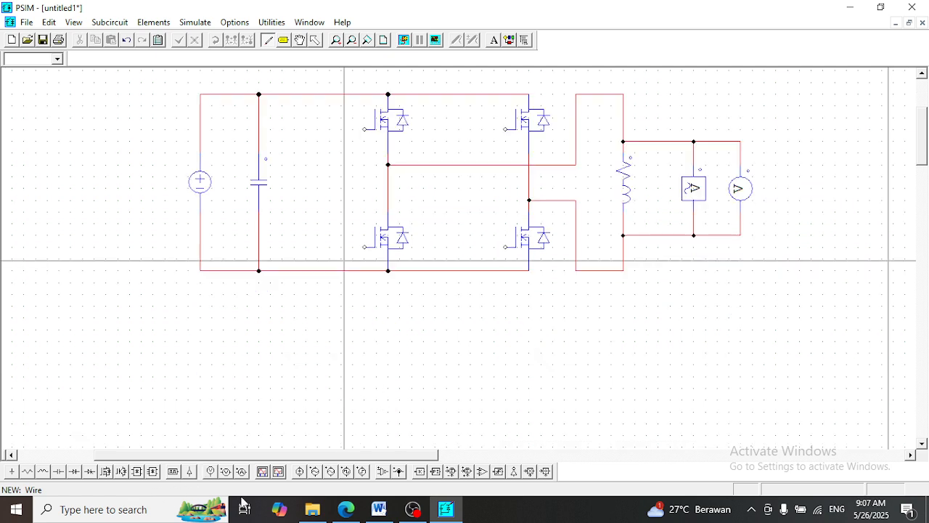
click(348, 472)
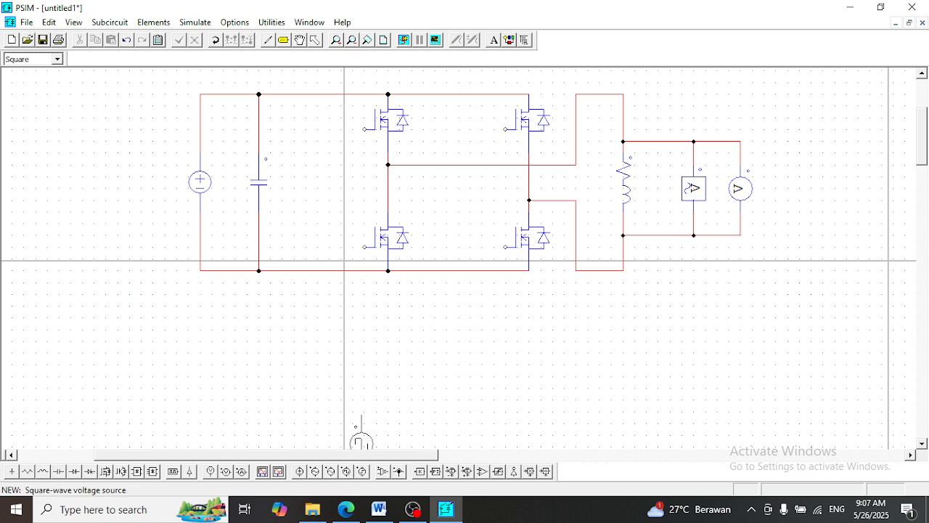
click(317, 359)
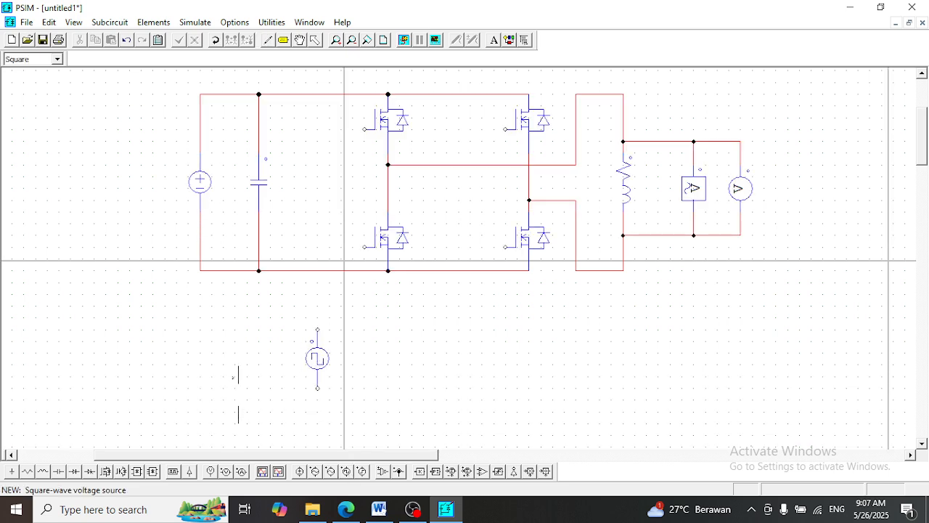
Place a ground directly beneath the square-wave source and check the gate-drive layout in the lab module PDF.
click(12, 471)
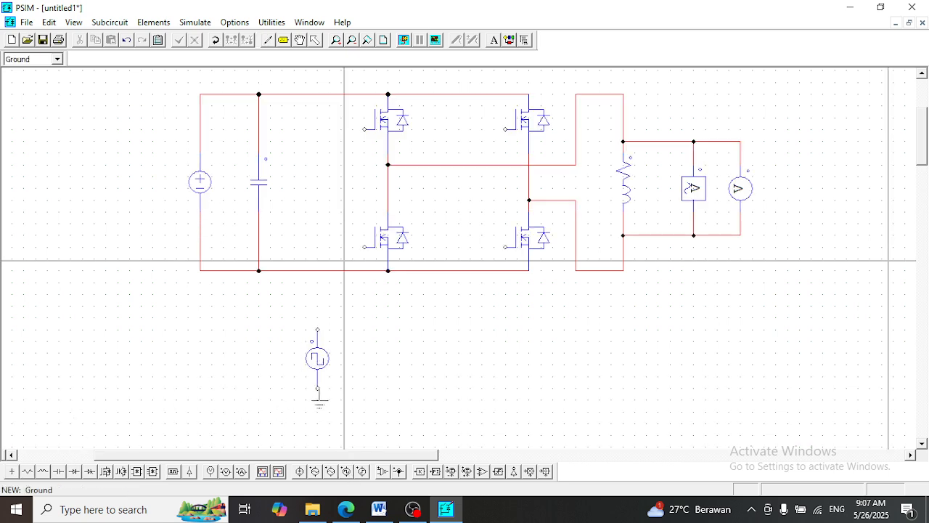
click(346, 509)
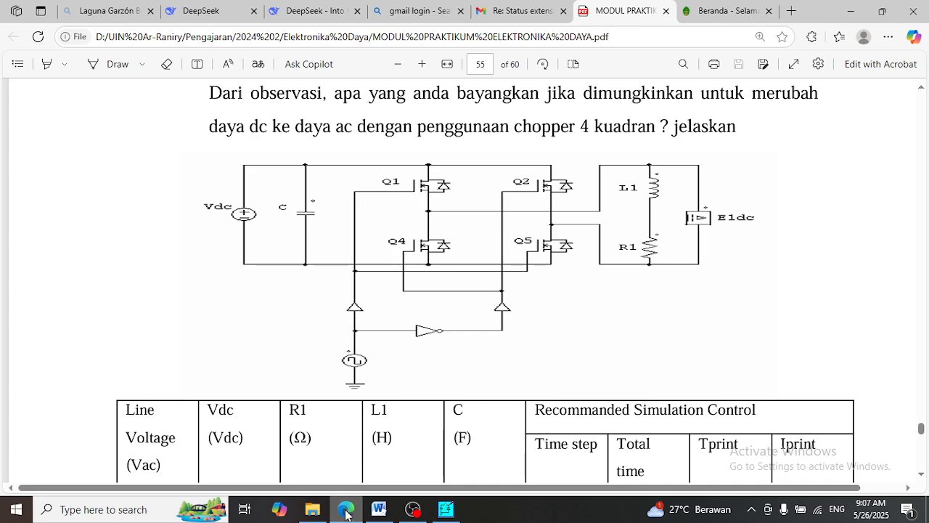
click(346, 510)
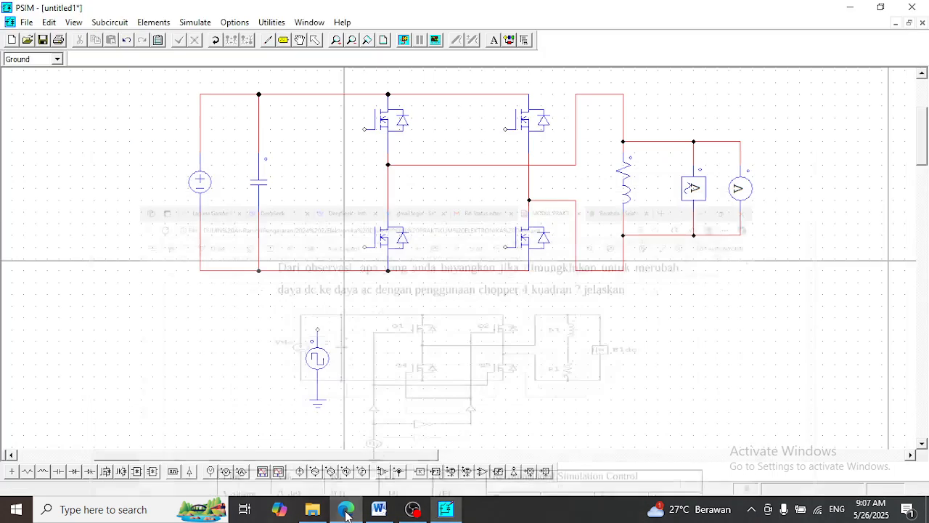
Place a vertical on-off switch controller above the square-wave source and a second, horizontal one further right below the bridge.
click(191, 472)
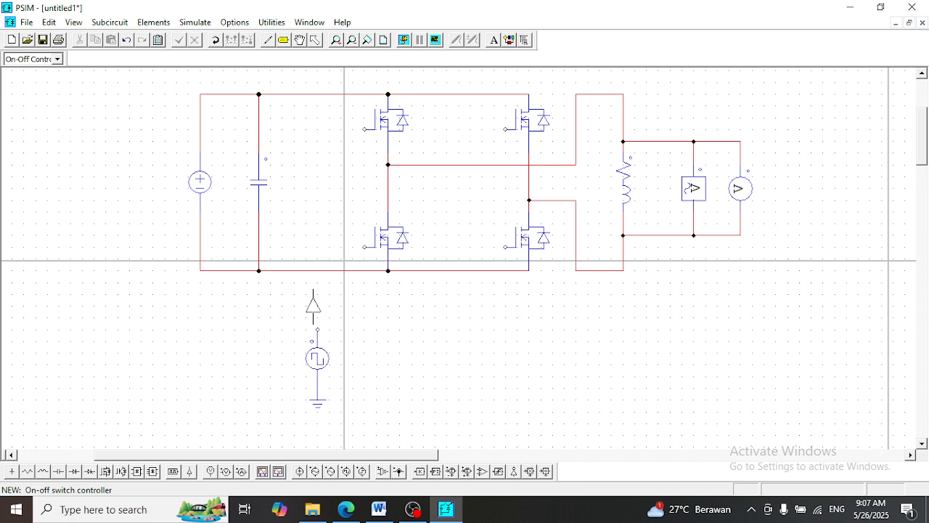
click(317, 299)
right_click(435, 319)
click(440, 317)
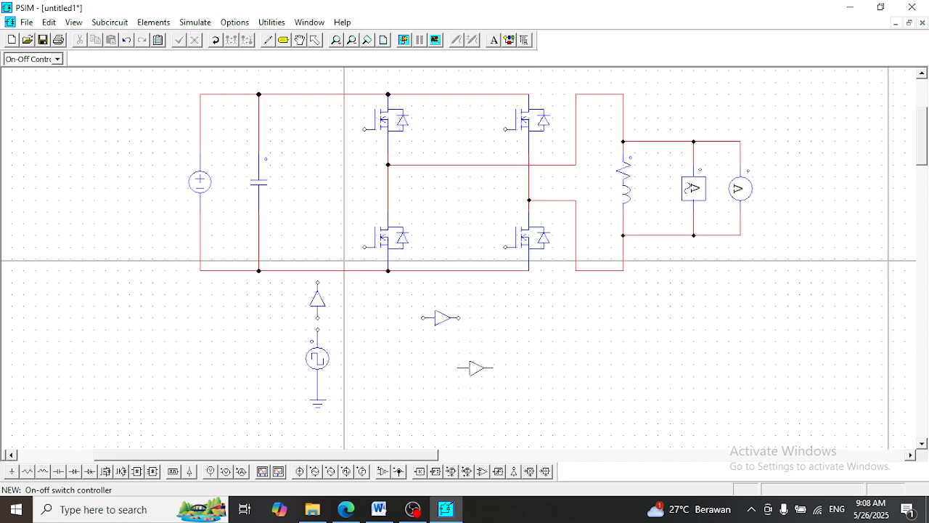
key(Escape)
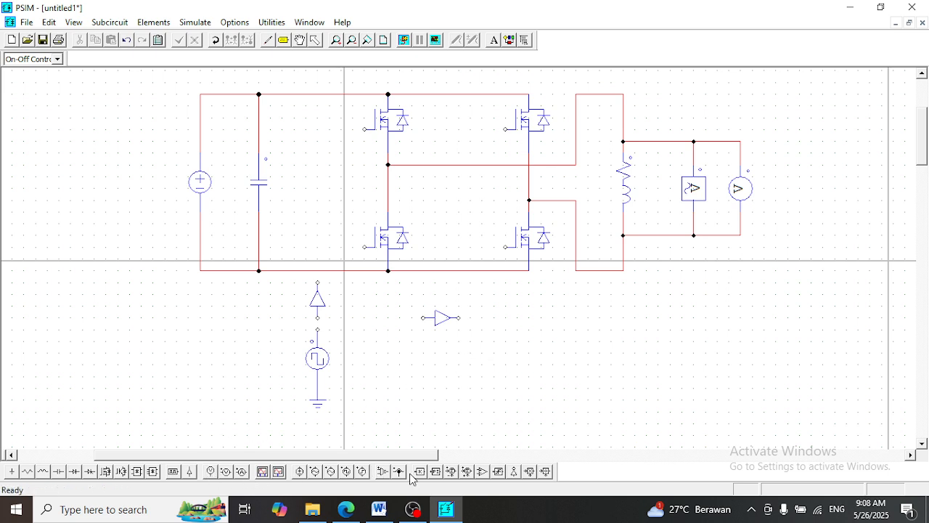
Place a NOT gate between the controllers and wire the square-wave source directly to the first controller and through the gate to the second.
click(517, 473)
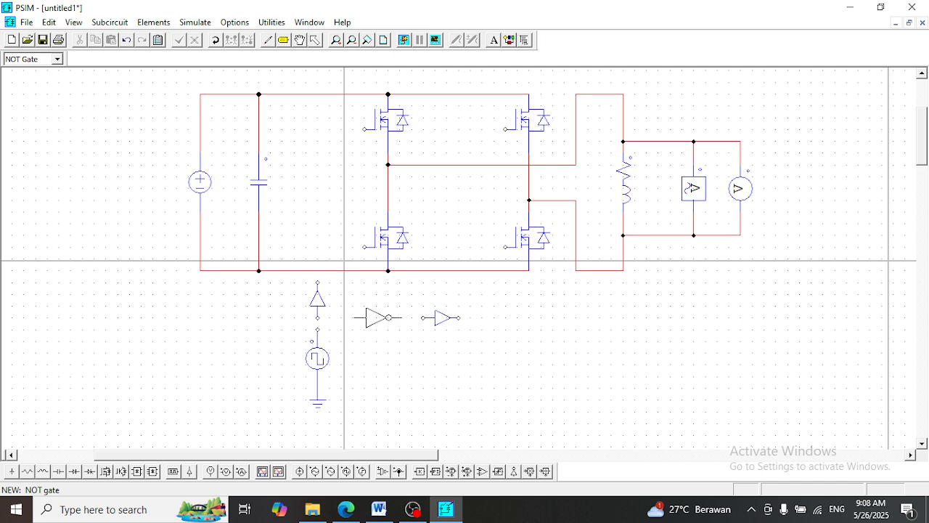
click(376, 317)
click(268, 40)
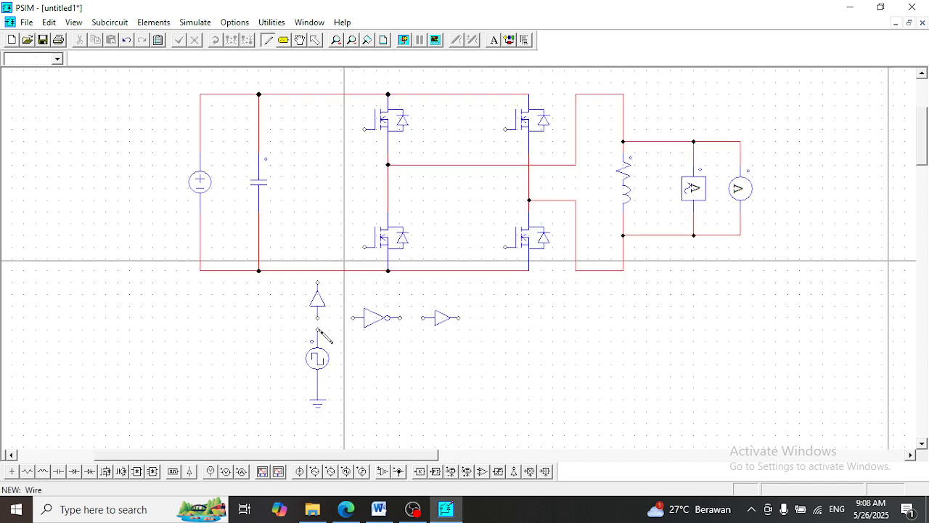
drag(317, 330, 317, 317)
drag(418, 320, 495, 318)
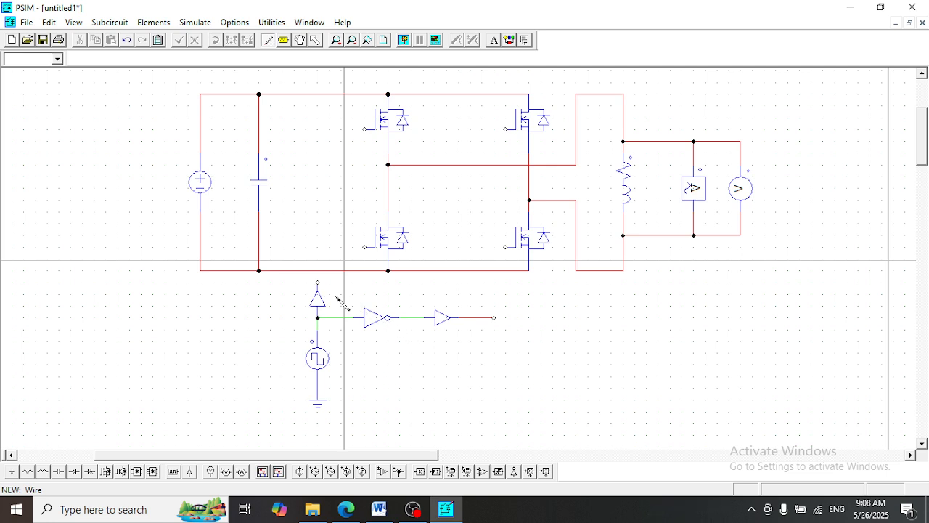
Wire the first controller's output to the upper-left and lower-right MOSFET gates, and the second's to the upper-right and lower-left gates.
mouse_move(317, 282)
mouse_down()
mouse_move(344, 132)
mouse_move(365, 130)
mouse_up()
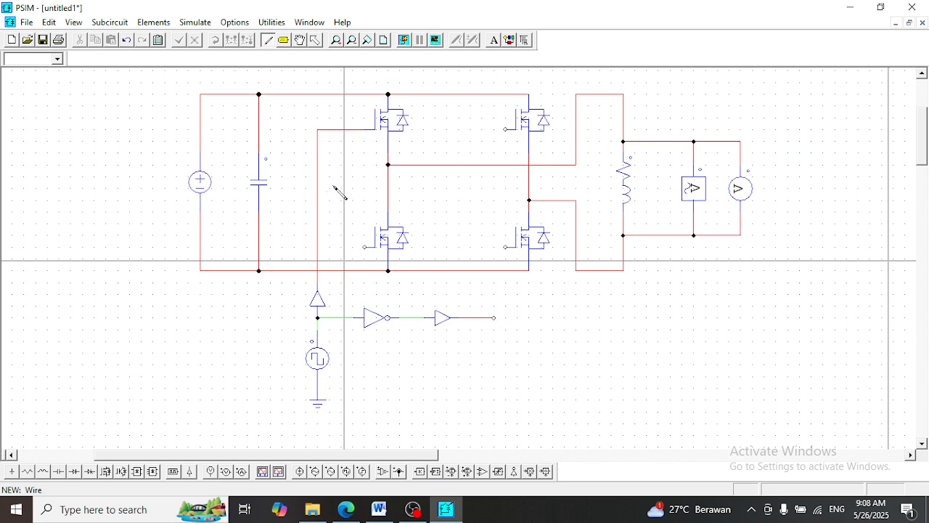
mouse_move(318, 282)
mouse_down()
mouse_move(498, 288)
mouse_move(506, 248)
mouse_up()
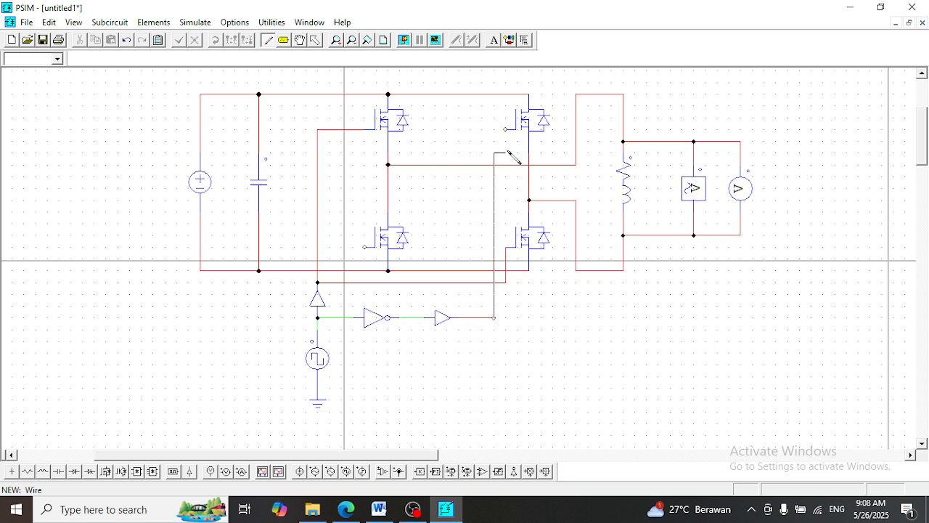
click(506, 129)
click(365, 247)
click(364, 293)
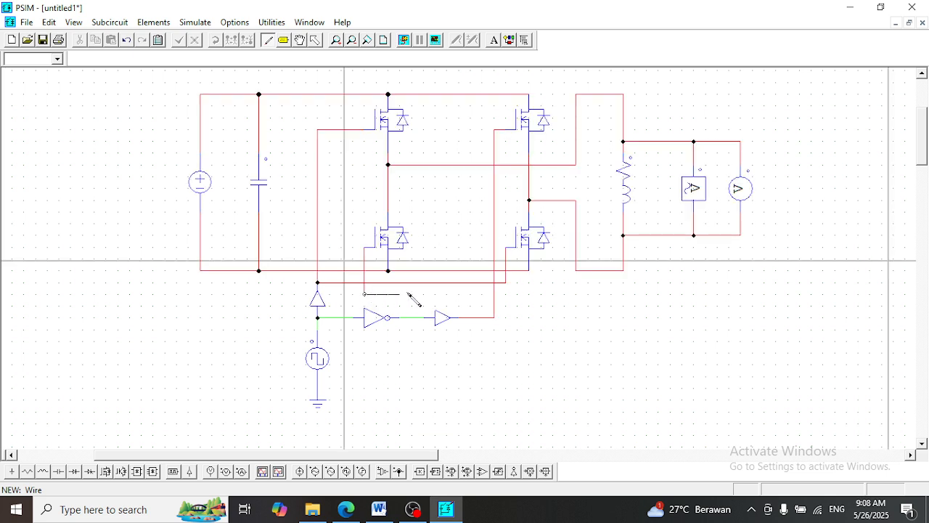
click(470, 293)
drag(470, 293, 493, 294)
Open the square-wave source's parameters and examine the module's component table and instructions for the simulation settings.
click(315, 39)
double_click(323, 373)
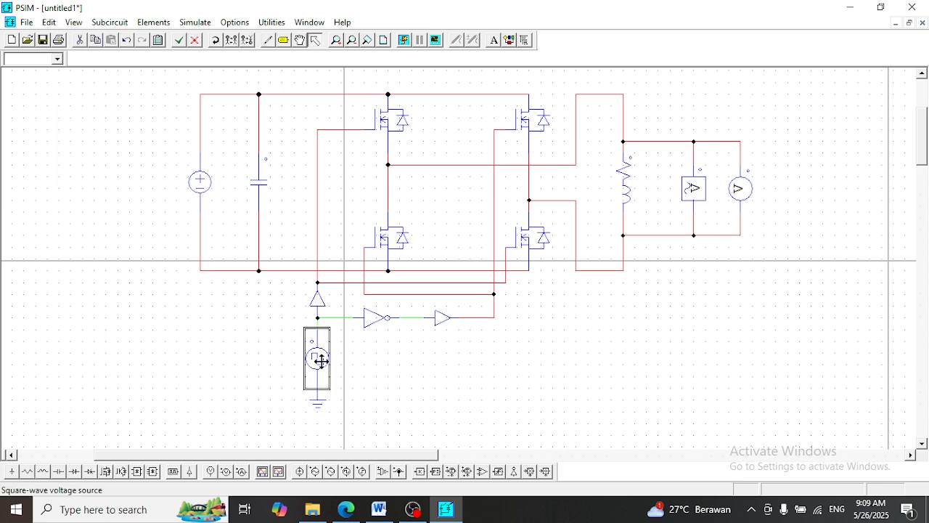
click(198, 198)
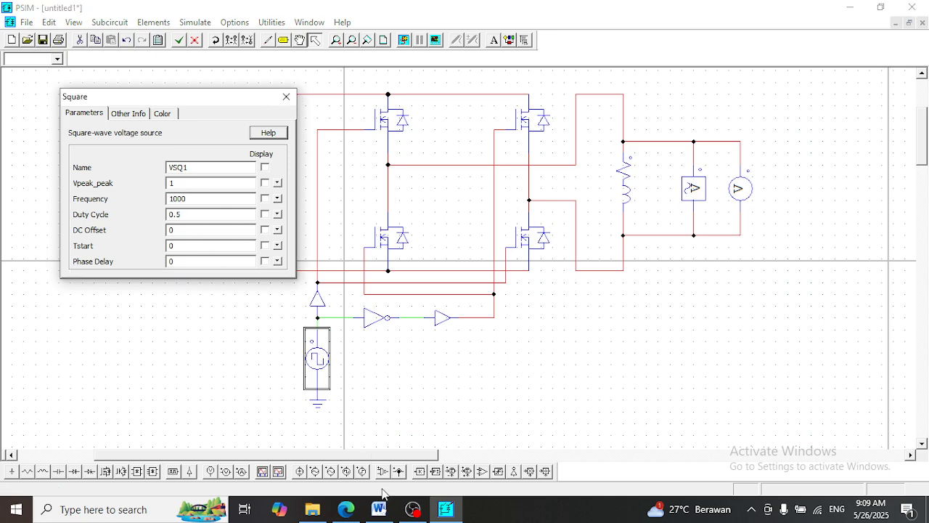
click(350, 511)
scroll(320, 370, down, 5)
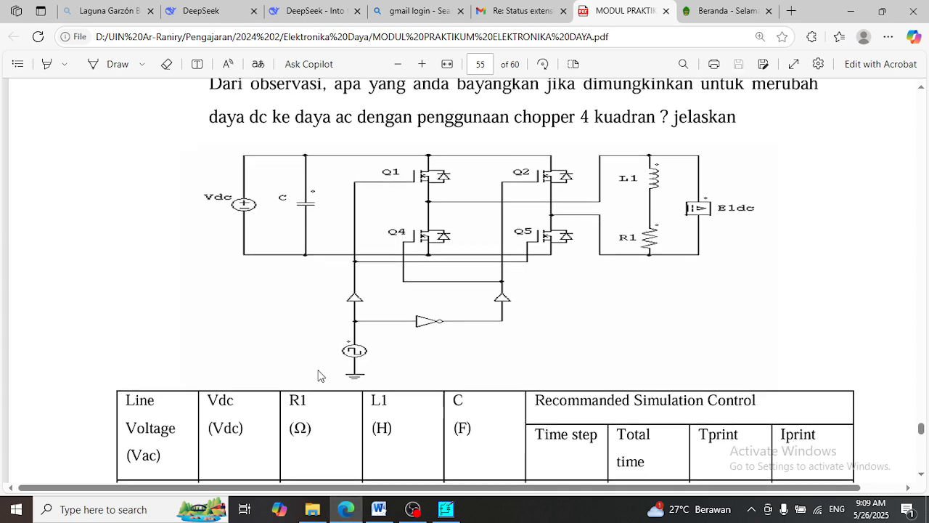
scroll(331, 366, up, 1)
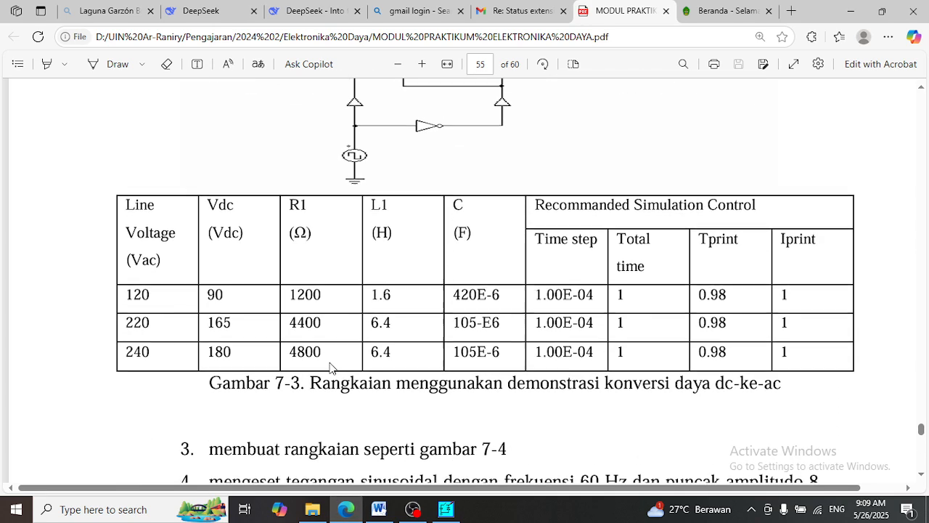
scroll(508, 362, down, 2)
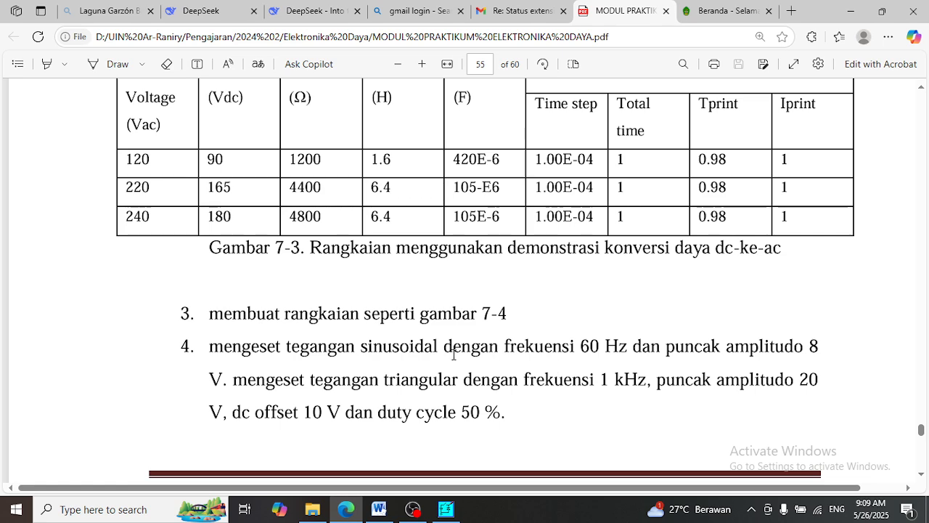
scroll(454, 354, up, 5)
scroll(454, 354, down, 3)
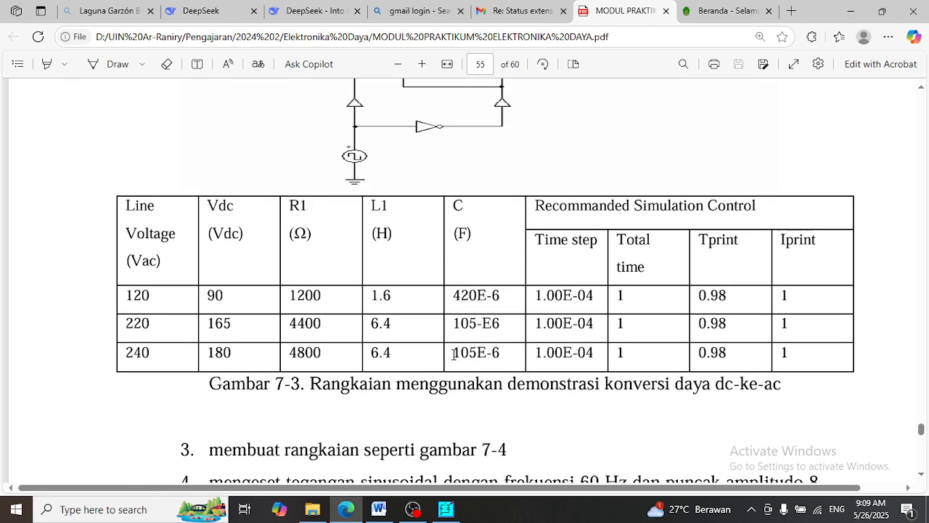
scroll(453, 354, down, 1)
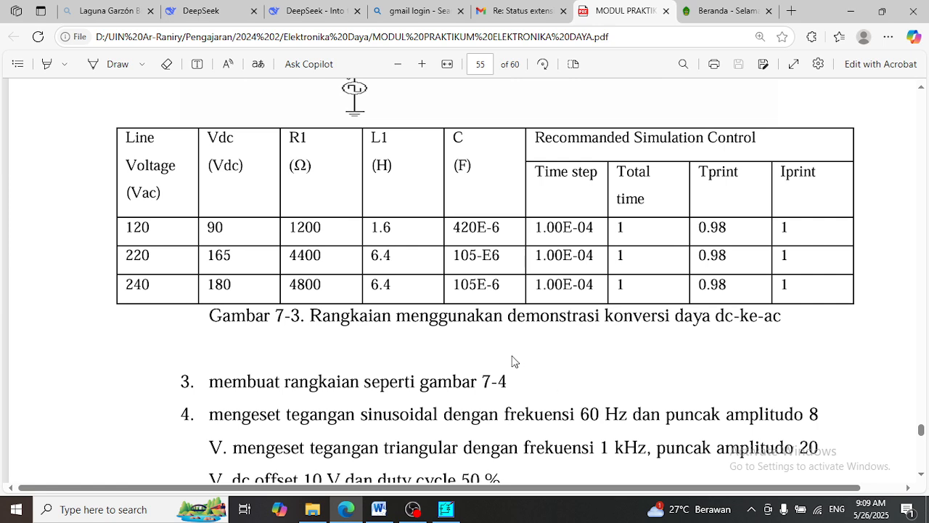
scroll(513, 360, up, 1)
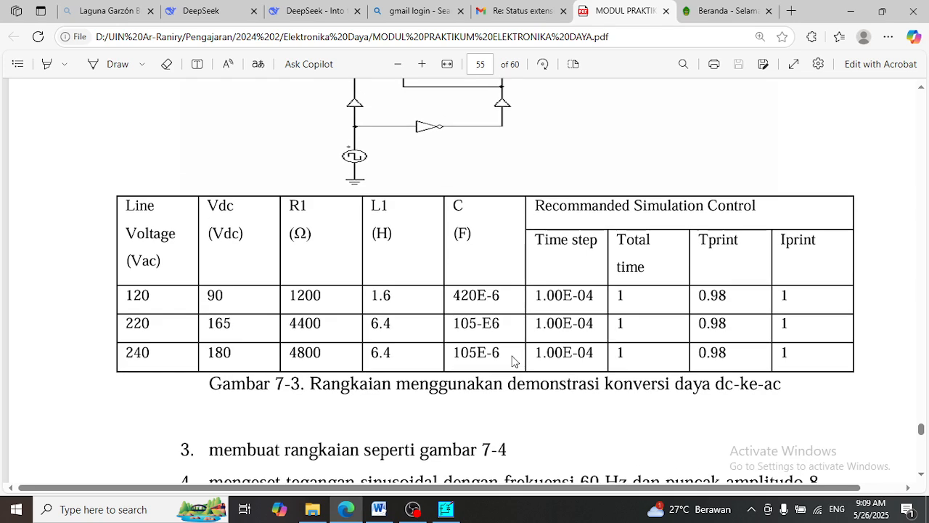
Back in PSIM, set the square-wave source's frequency to 50.
click(457, 512)
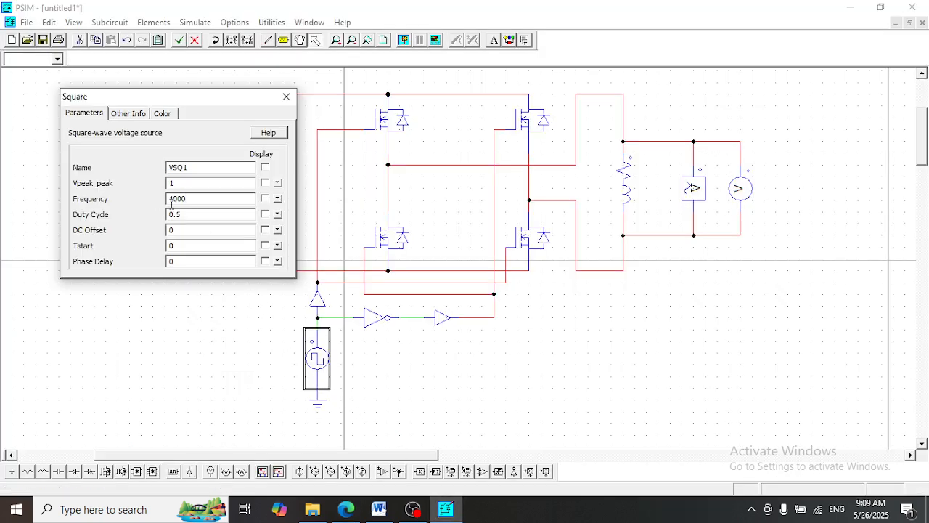
drag(196, 198, 165, 201)
text(50)
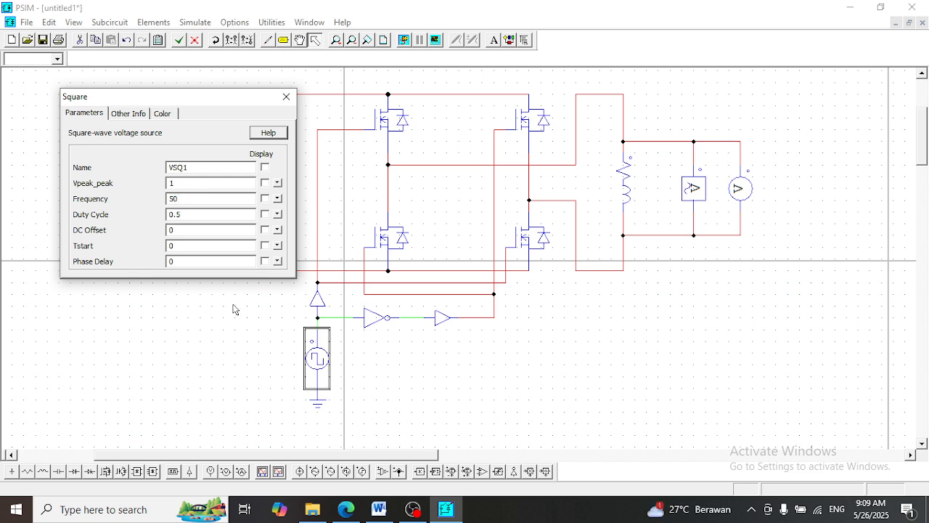
click(286, 97)
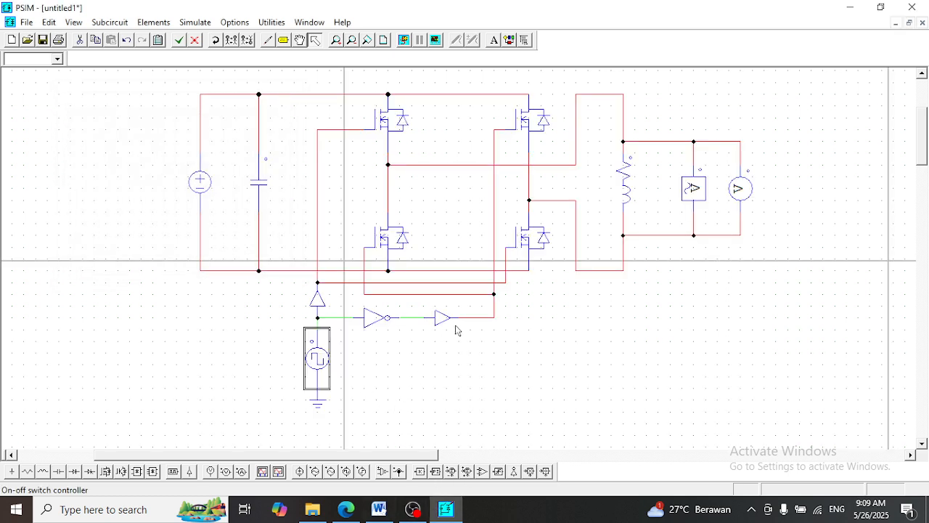
double_click(317, 359)
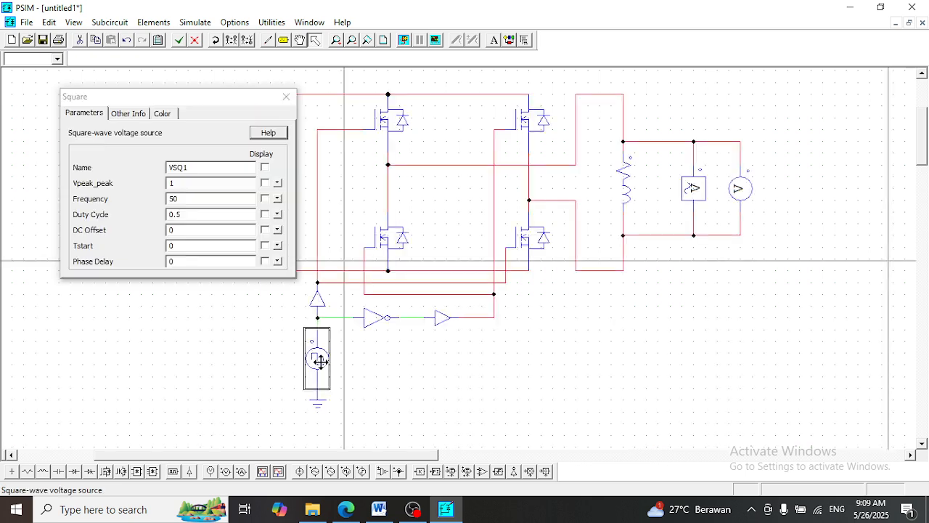
click(287, 97)
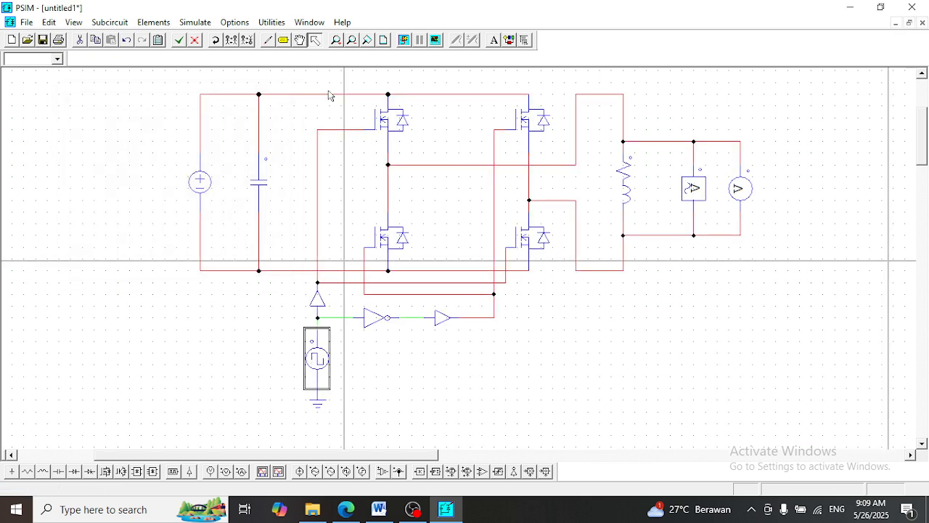
Attach a node-to-ground voltage probe to the square-wave source's output node, on its left side.
click(211, 472)
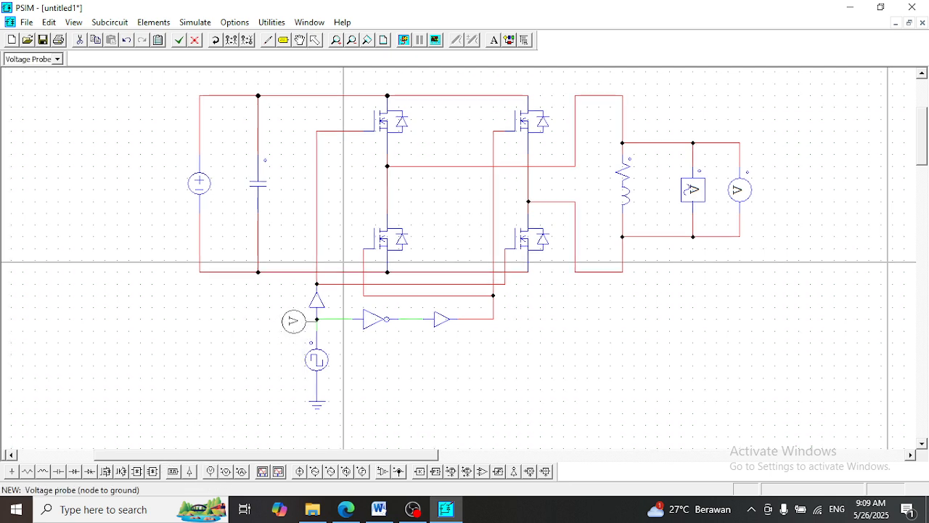
click(293, 318)
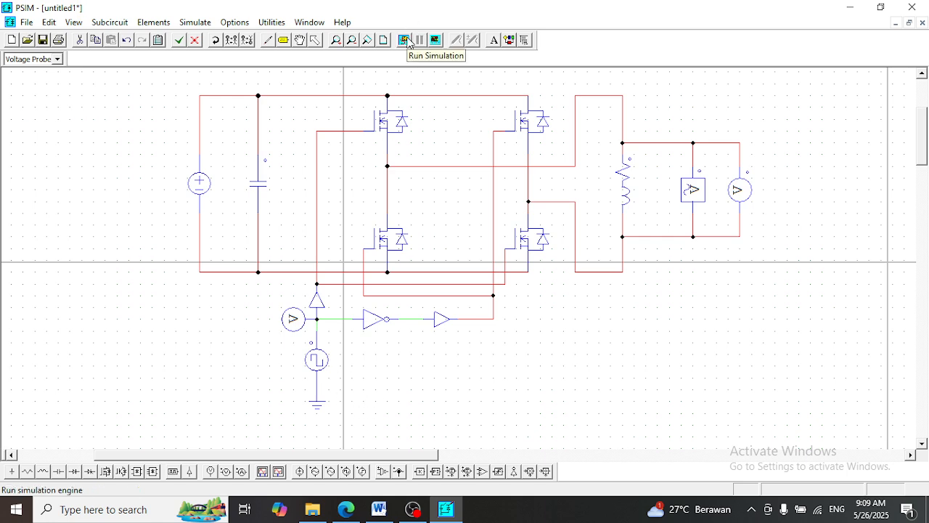
Place a simulation control to the left of the DC source and set its total time to 0.05.
click(198, 23)
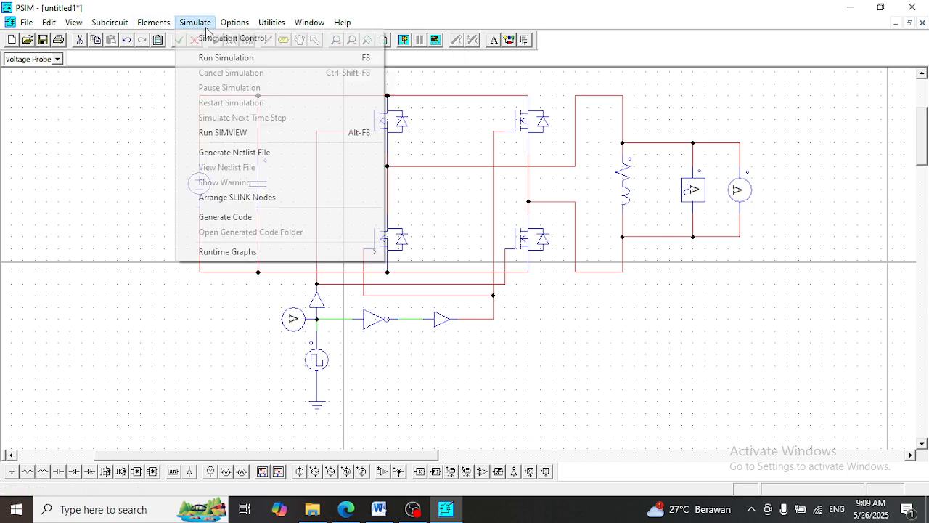
click(252, 39)
click(147, 212)
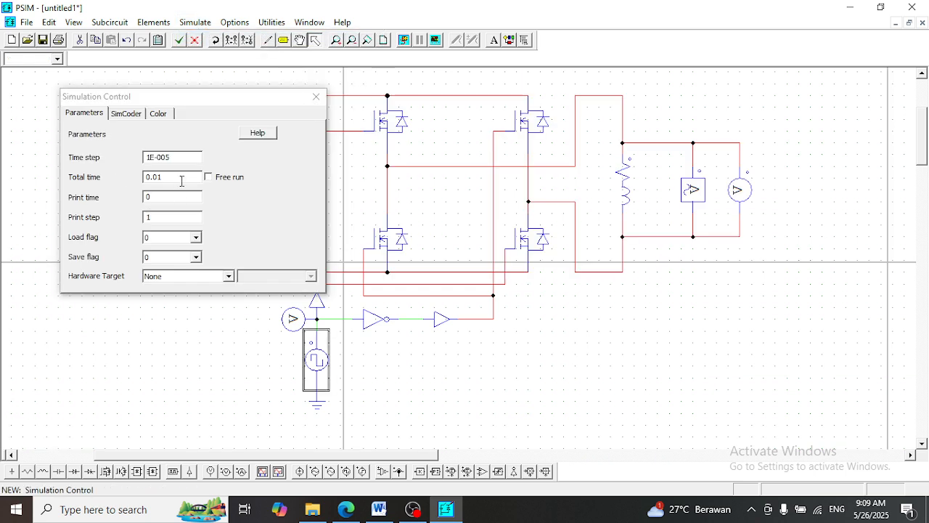
click(174, 178)
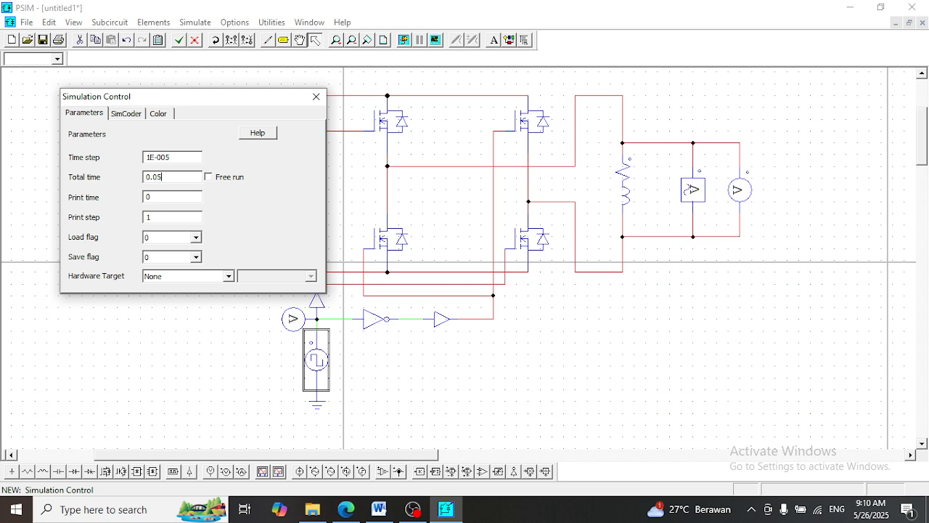
click(317, 97)
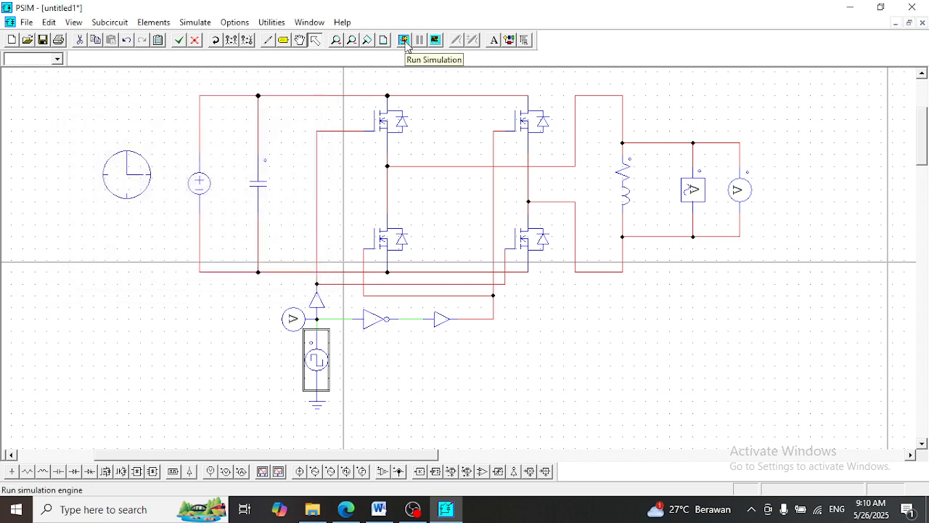
Try to run the simulation of the inverter circuit.
click(406, 44)
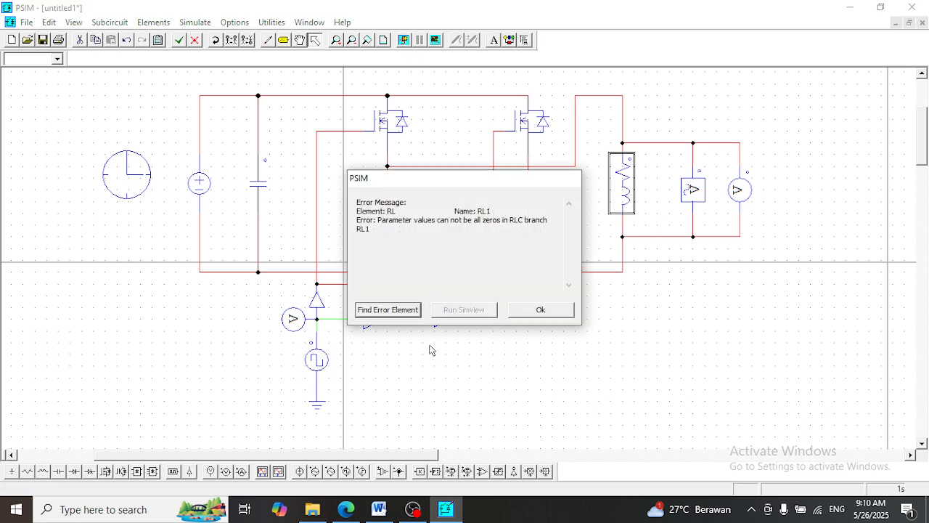
click(548, 311)
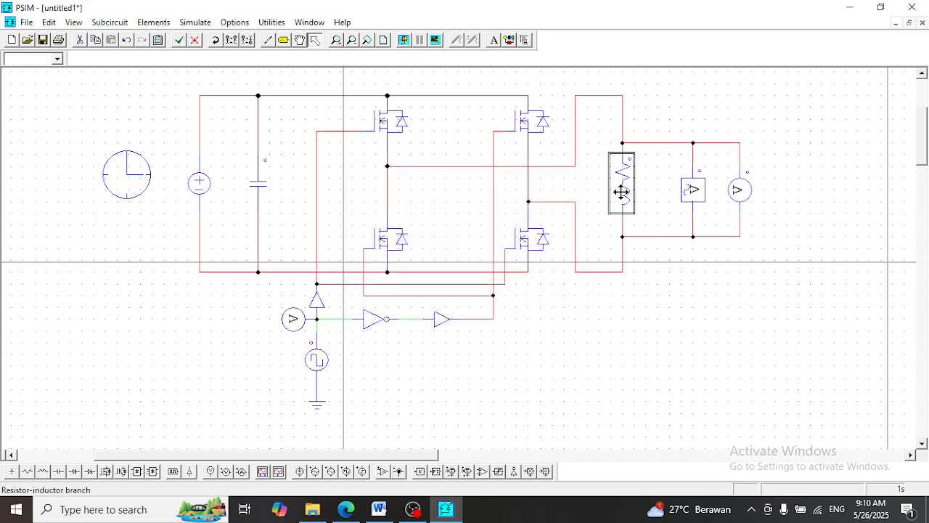
Consult the component table in the browser's lab module PDF, and in PSIM set the capacitor's capacitance to 420u with its value displayed.
click(346, 511)
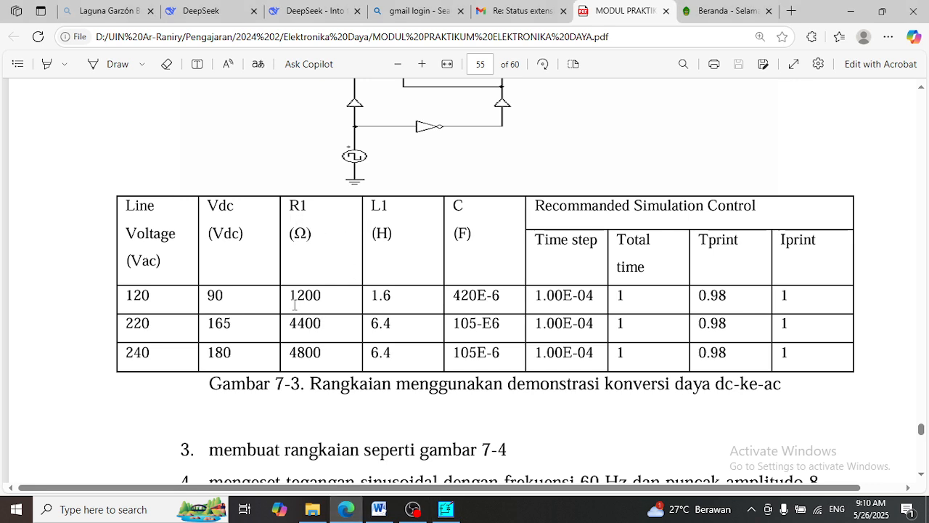
drag(290, 300, 325, 303)
click(399, 370)
click(447, 510)
double_click(259, 183)
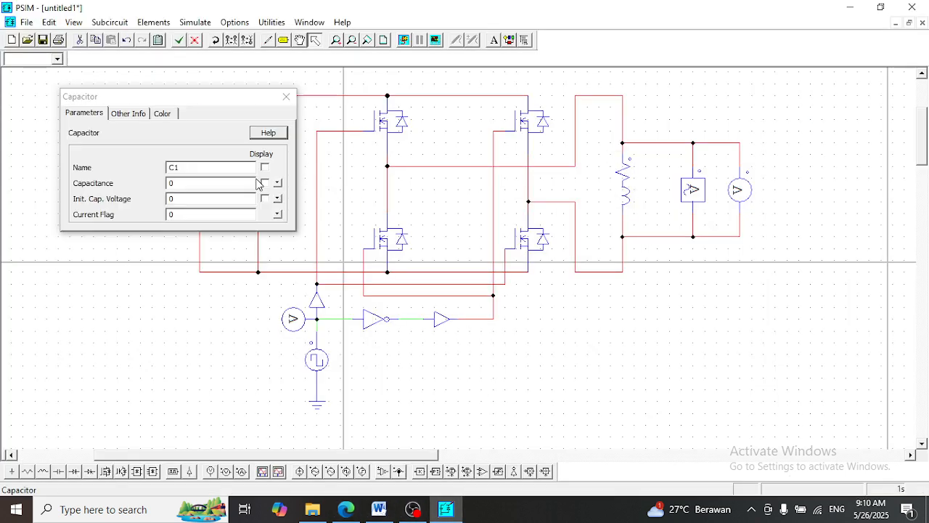
click(187, 184)
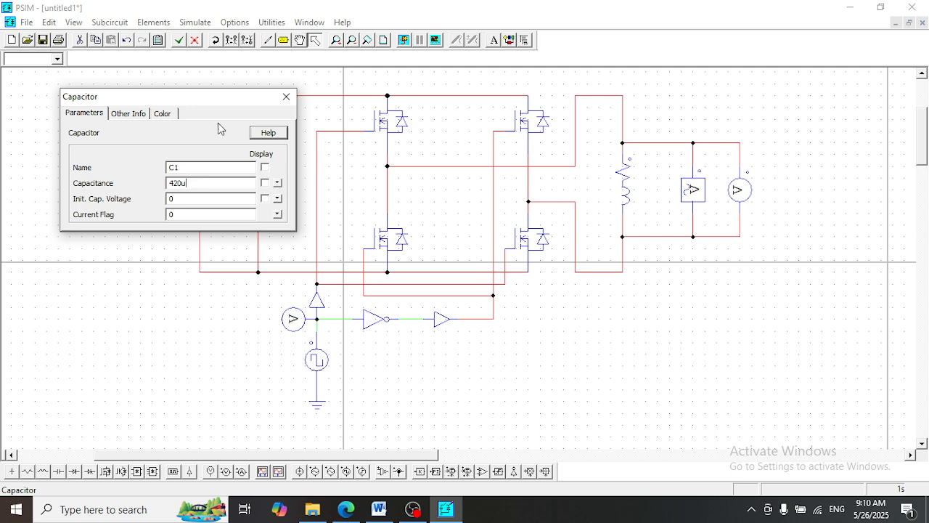
click(264, 182)
click(286, 96)
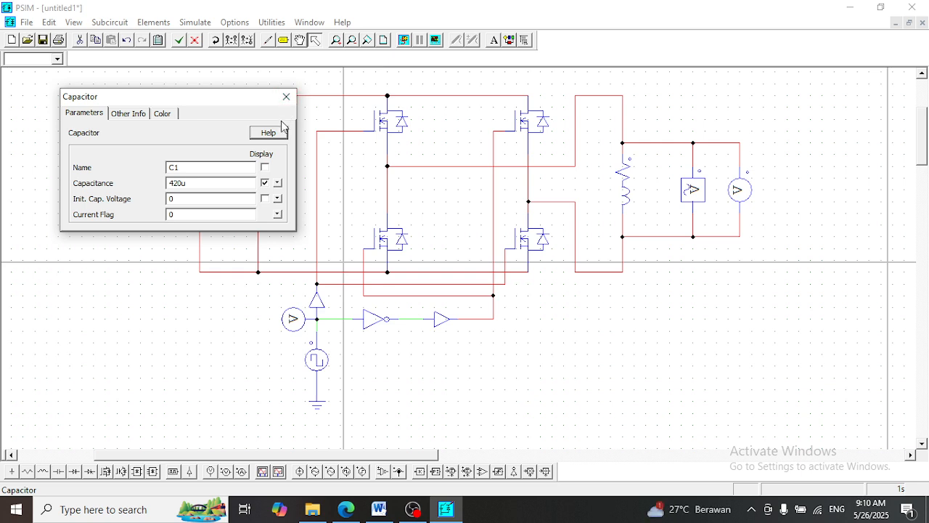
Set the RL load's resistance to 1200, display the value, and place its label beside the resistor symbol.
double_click(624, 180)
click(241, 185)
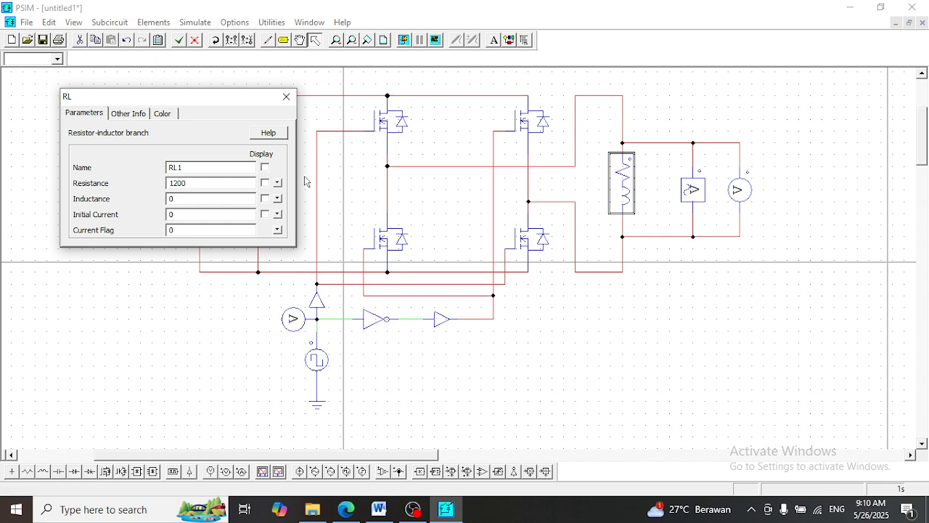
click(265, 184)
click(666, 201)
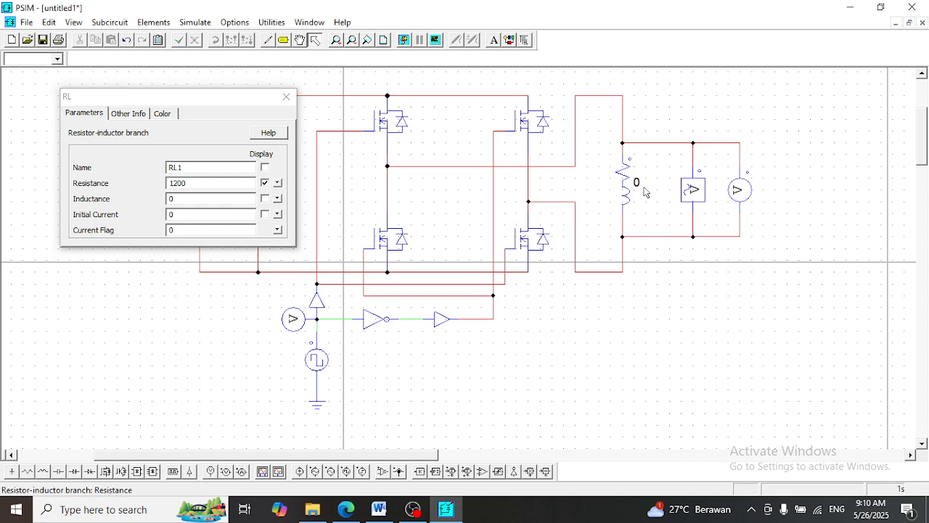
click(635, 186)
drag(644, 188, 647, 178)
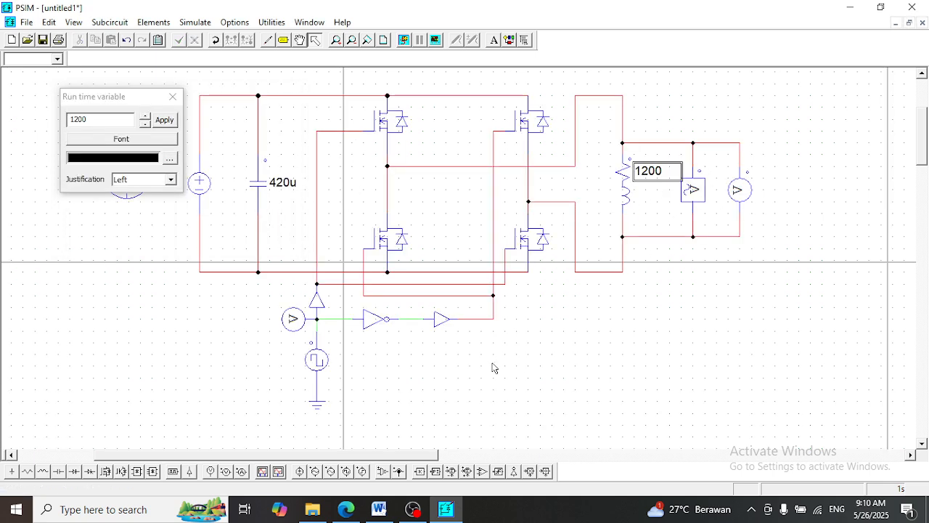
Check the lab module PDF in the browser, and in PSIM set the RL load's inductance to 1.6, displaying it beside the inductor symbol.
click(338, 512)
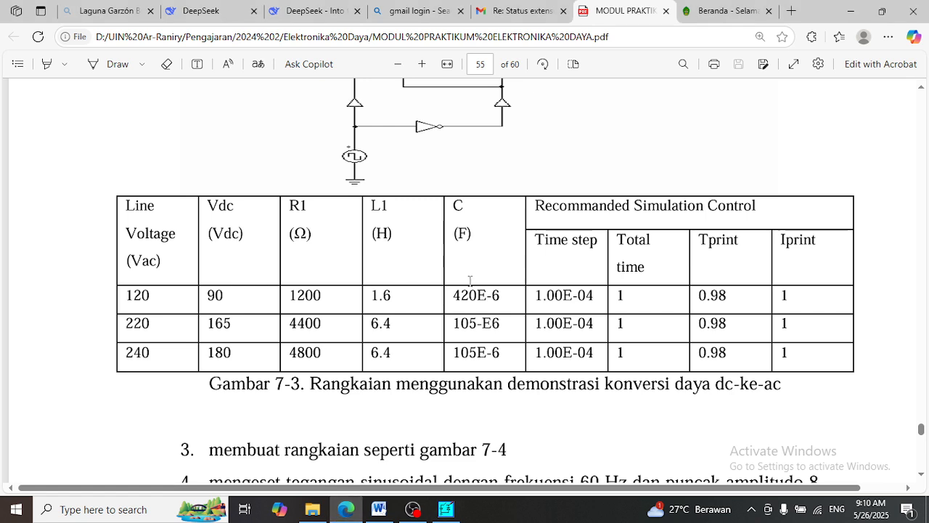
click(346, 509)
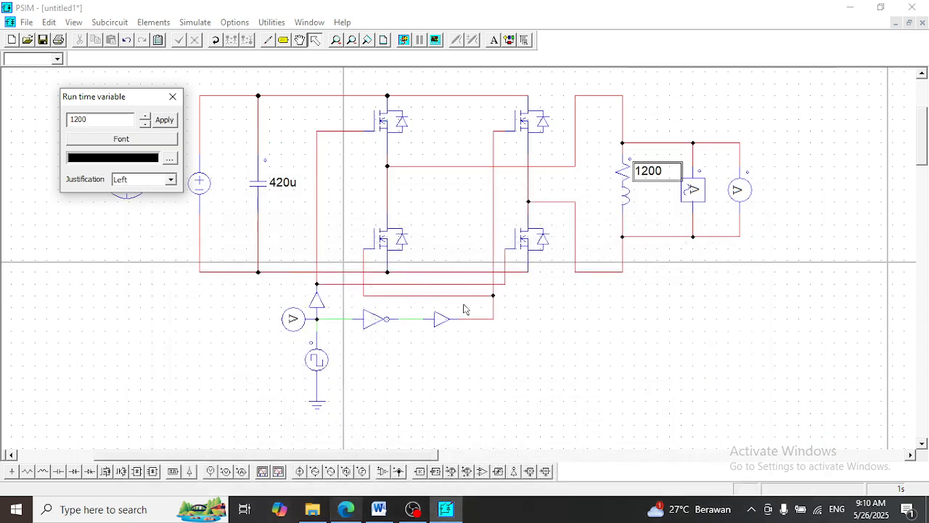
click(172, 97)
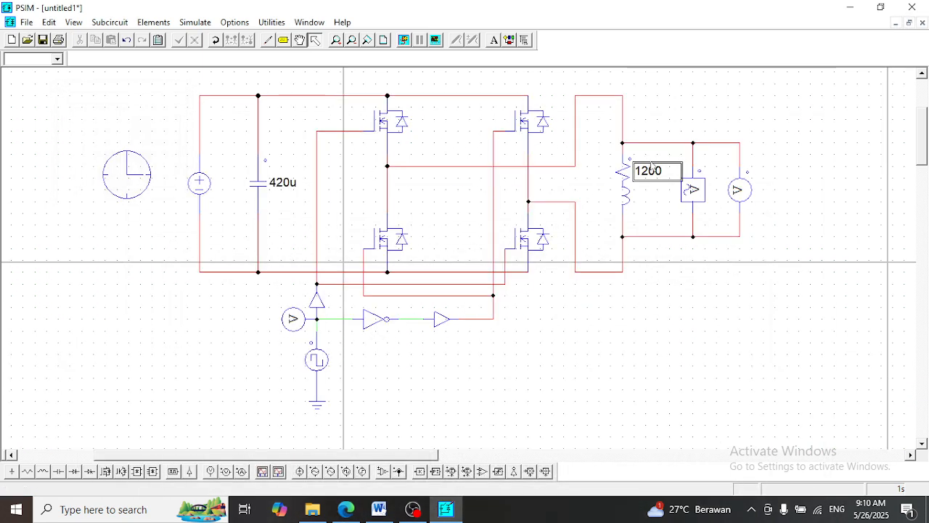
double_click(624, 177)
click(185, 198)
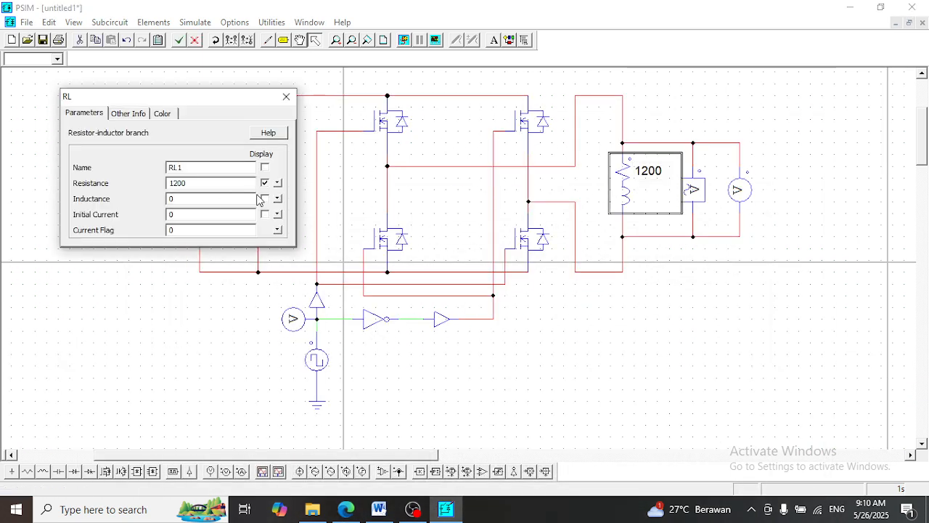
text(1.6)
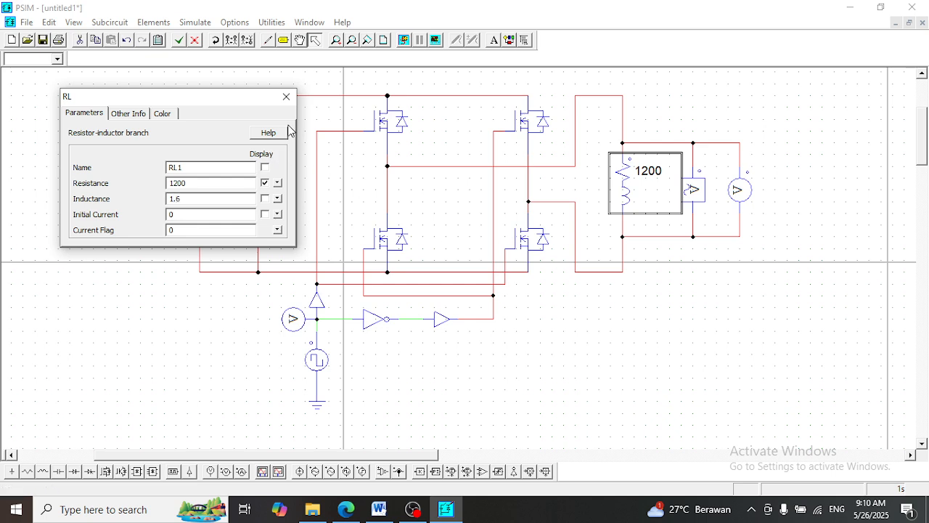
click(264, 198)
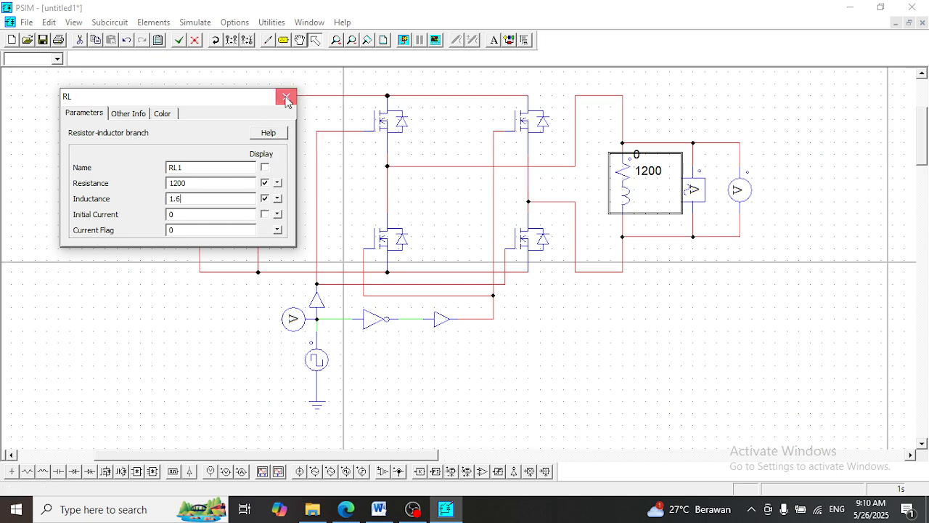
click(286, 96)
drag(647, 153, 647, 199)
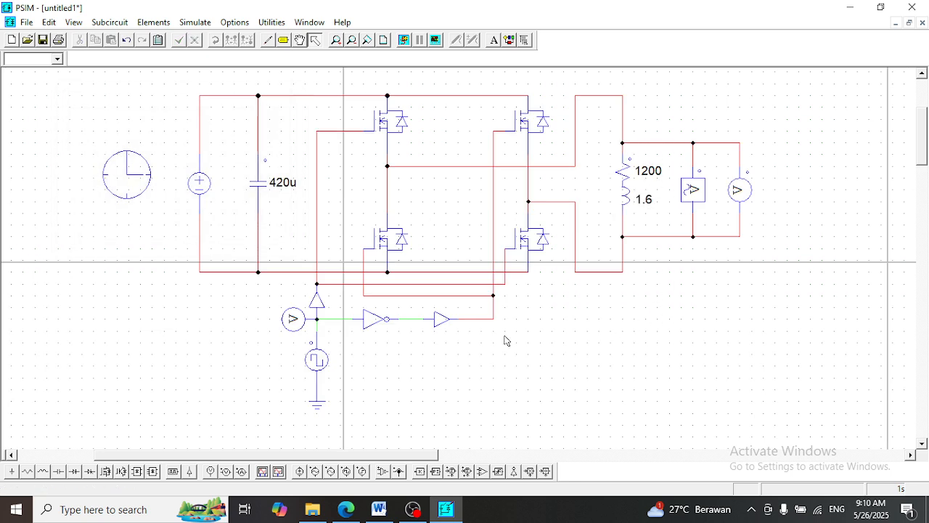
Display the square-wave source's frequency and duty cycle on the schematic, with the duty cycle label placed below the frequency label.
double_click(317, 359)
click(264, 199)
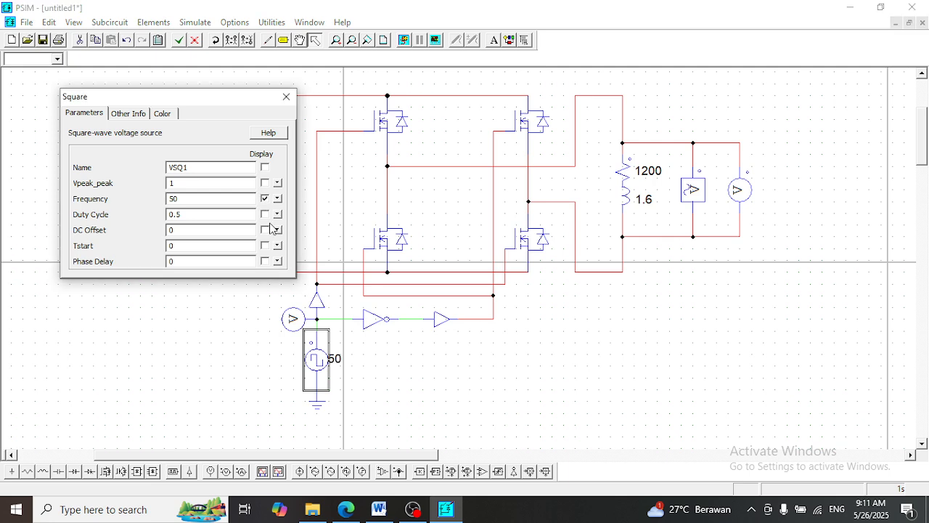
click(265, 214)
click(286, 97)
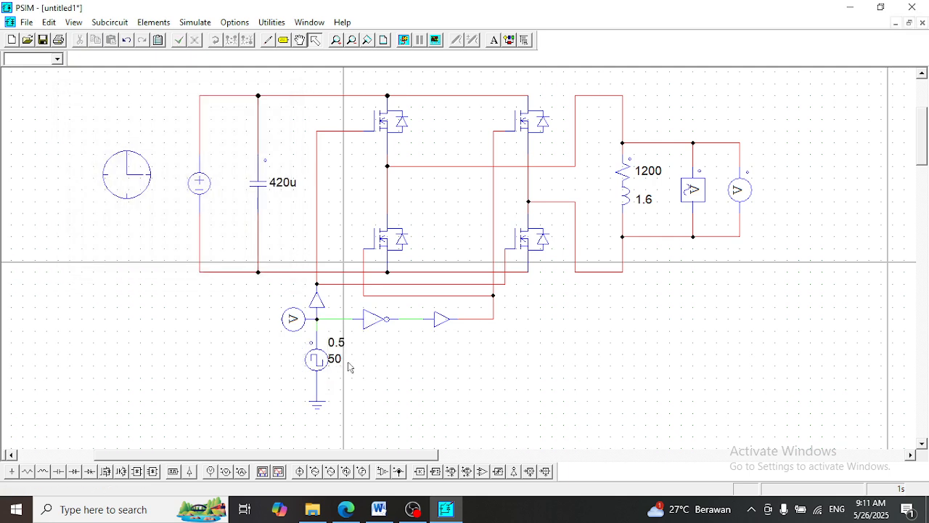
click(342, 361)
drag(346, 342, 338, 375)
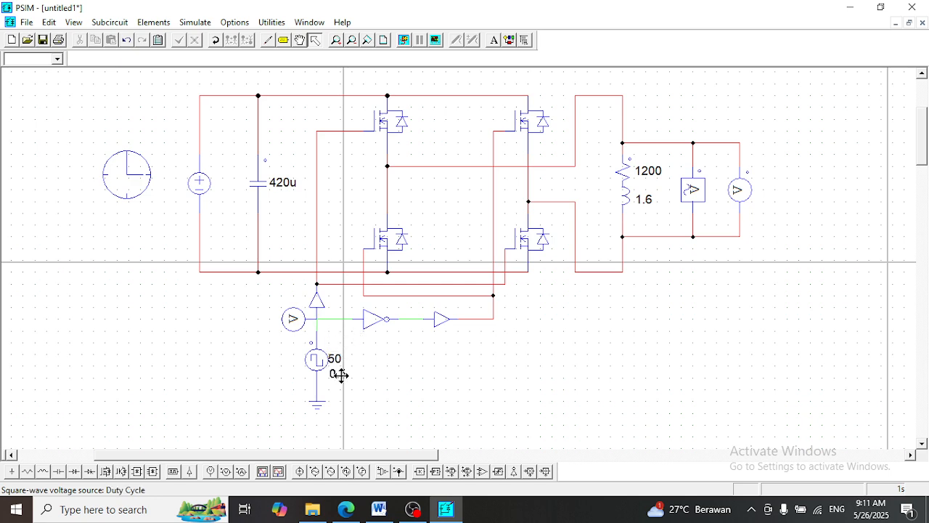
click(405, 381)
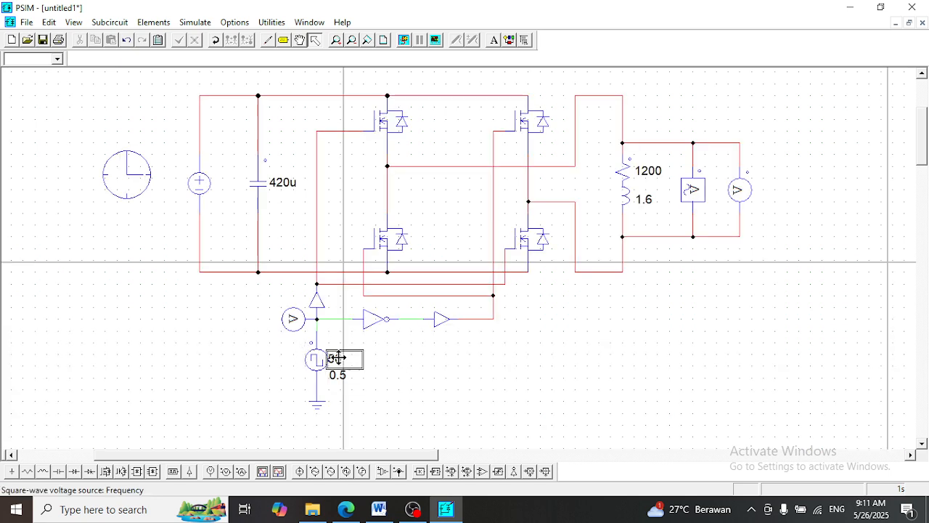
click(341, 355)
click(434, 375)
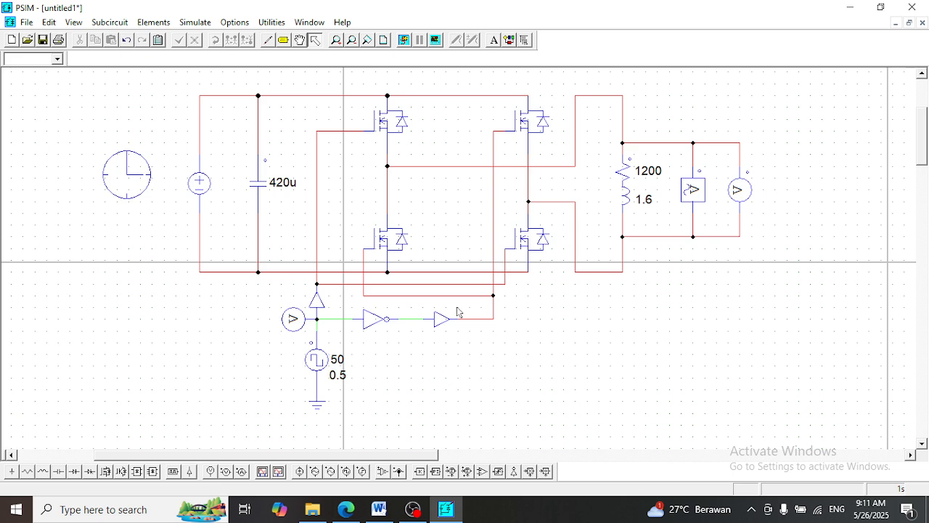
Add the text label "Inverter satu fasa" to the schematic above the simulation control.
click(494, 40)
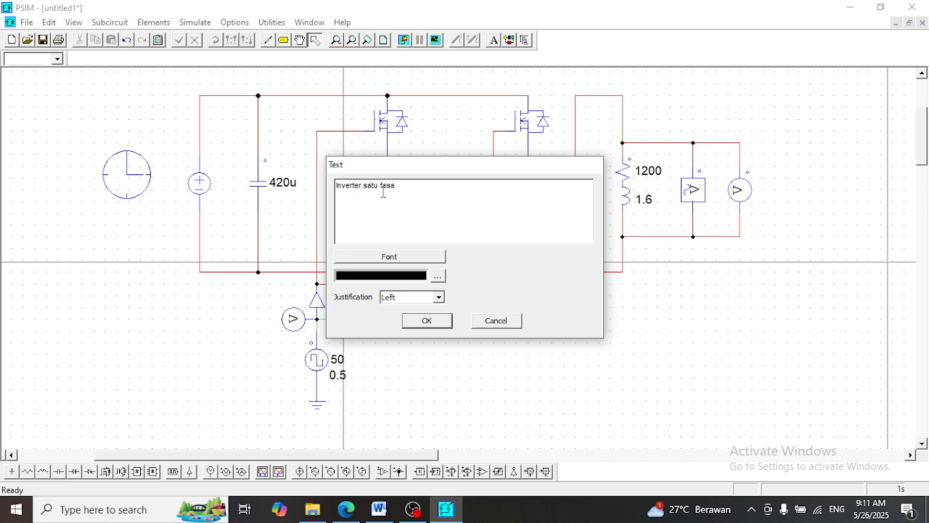
click(426, 320)
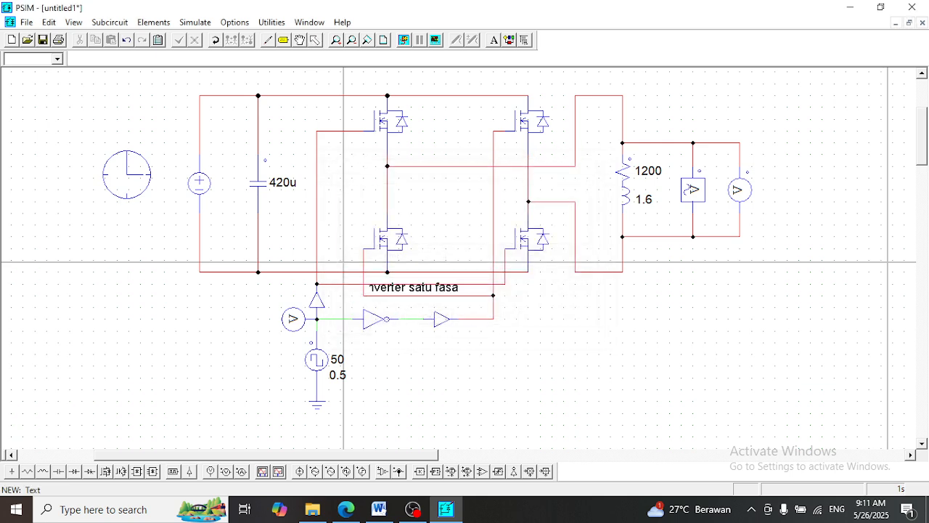
click(56, 93)
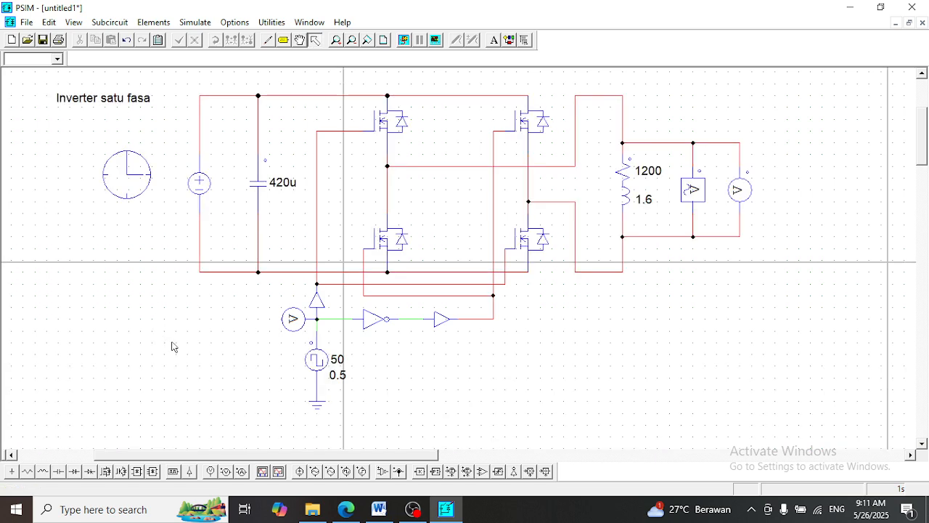
Run the inverter simulation and plot the V1 waveform in Simview.
click(405, 40)
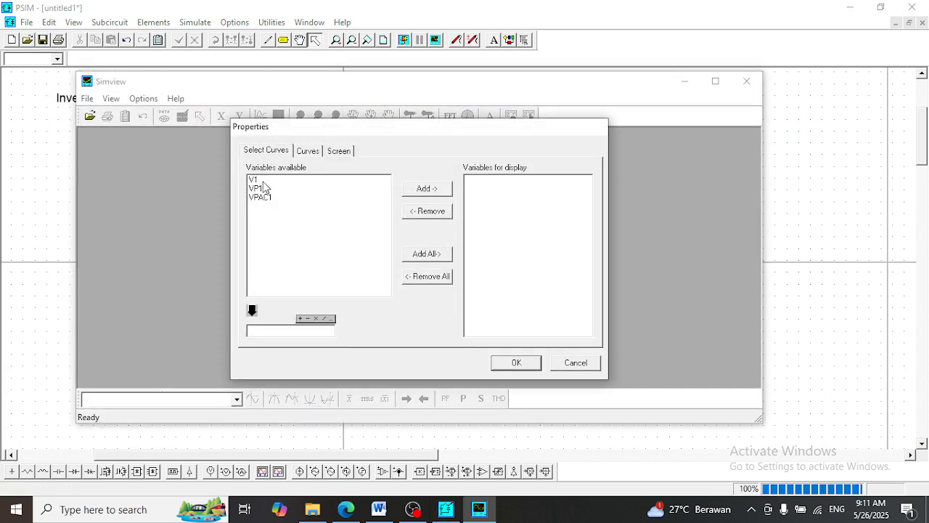
click(264, 183)
click(444, 191)
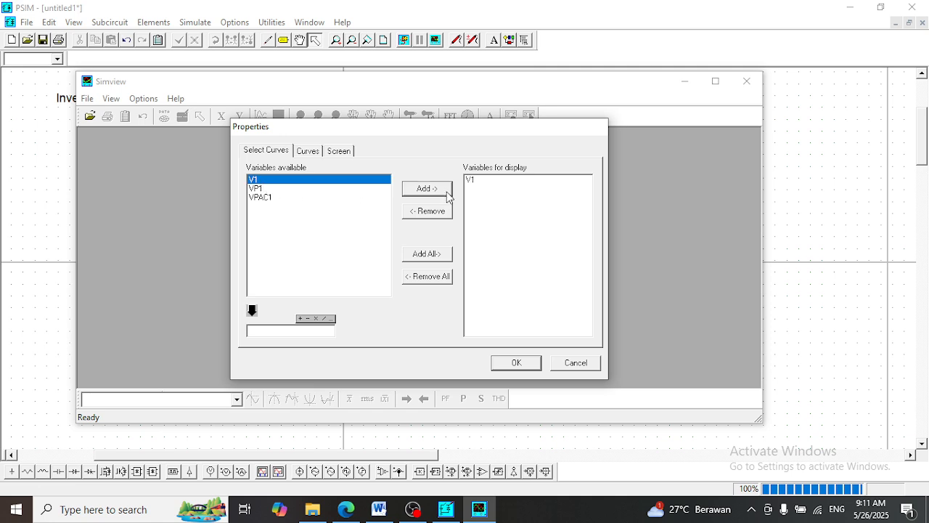
click(516, 363)
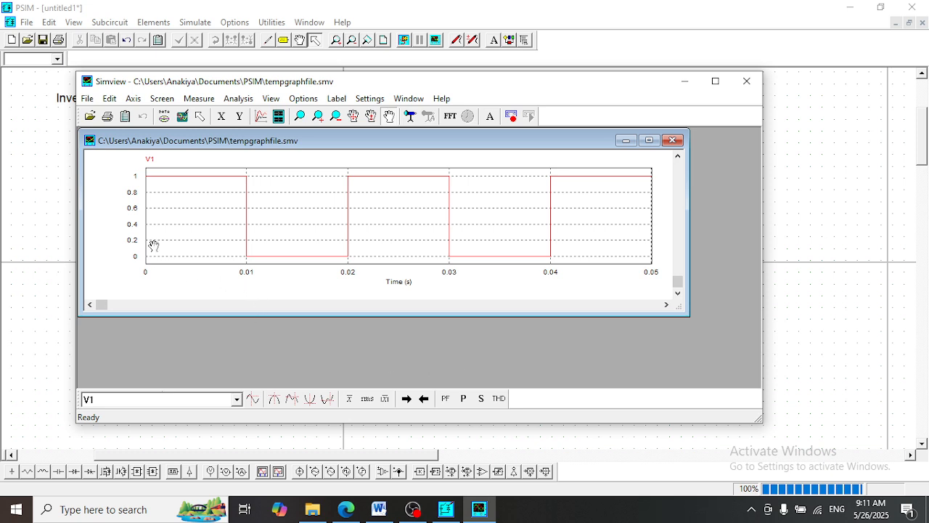
Add a second plot screen showing VP1 below V1 and maximize the graph within Simview.
click(278, 117)
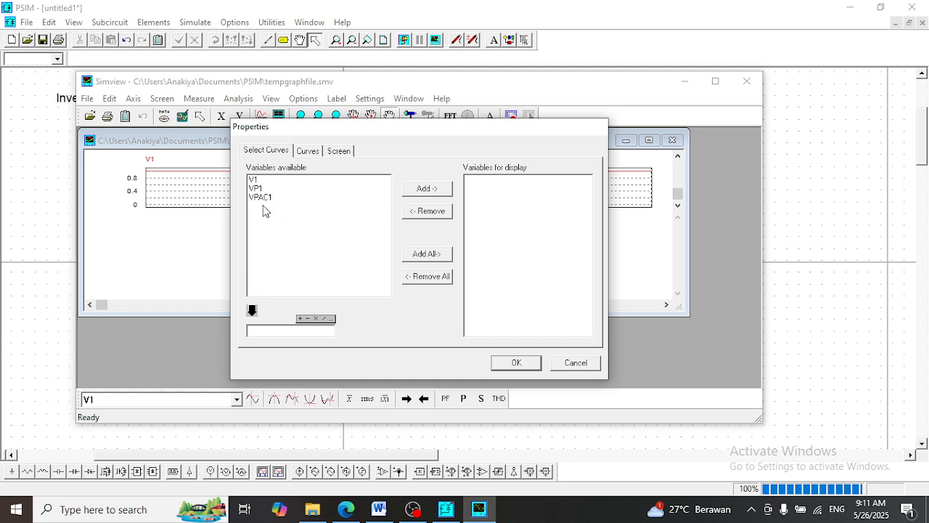
click(262, 189)
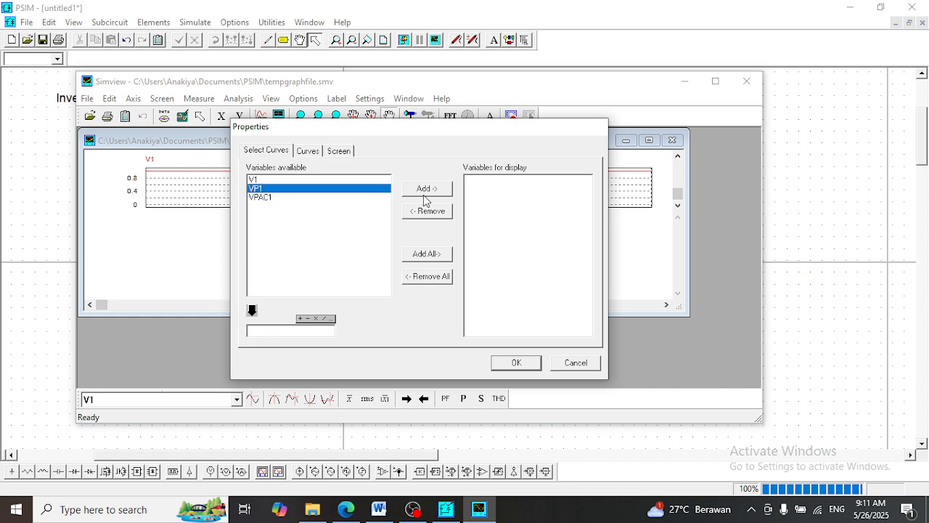
click(426, 191)
click(534, 365)
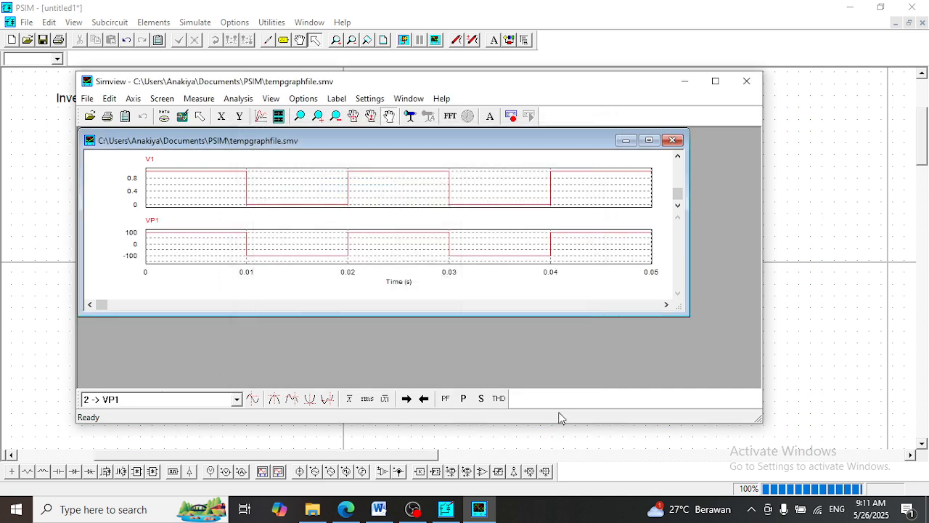
click(648, 139)
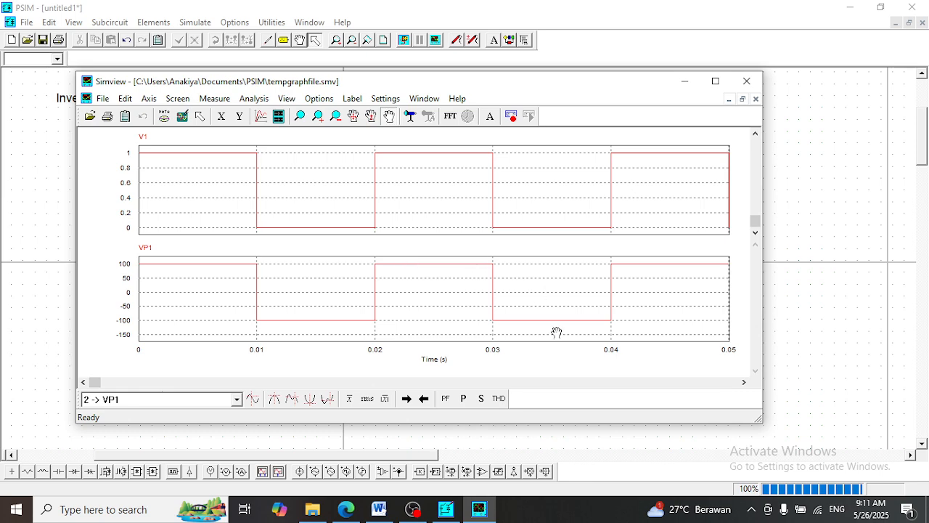
Move Simview aside to reach the DC source in PSIM and display its amplitude on the schematic, adjusting the label beside the source.
drag(358, 86, 558, 73)
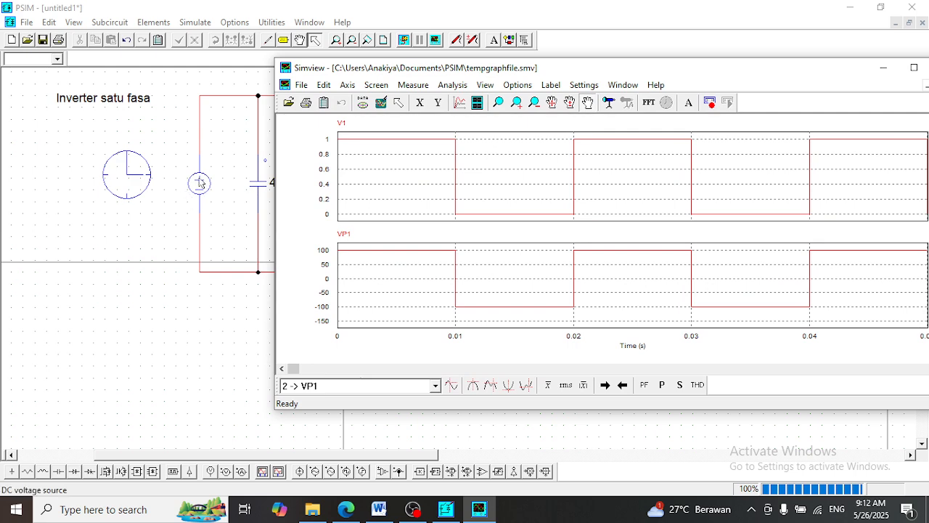
double_click(202, 190)
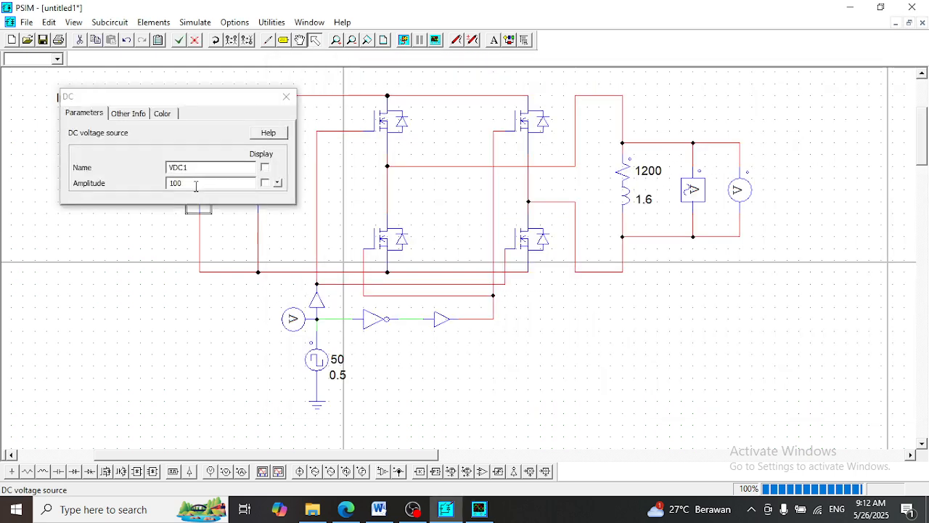
click(265, 183)
click(286, 96)
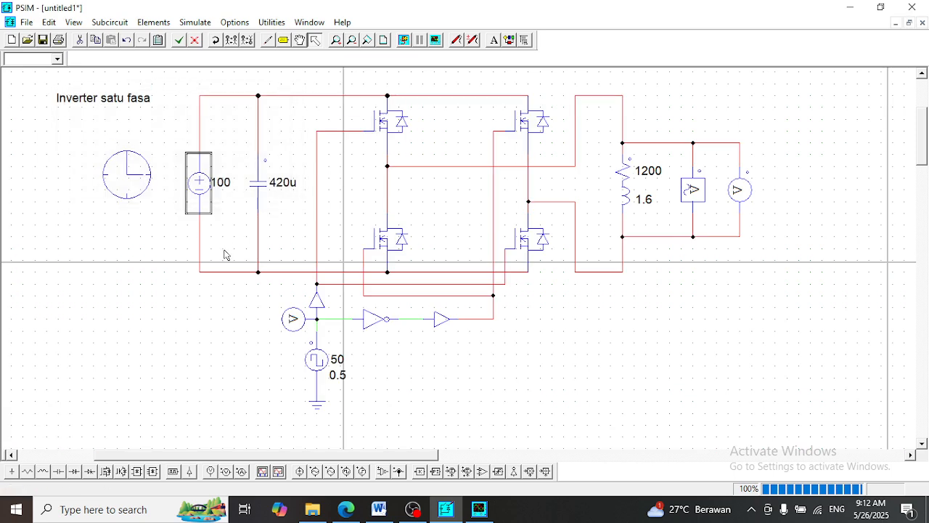
drag(220, 182, 220, 184)
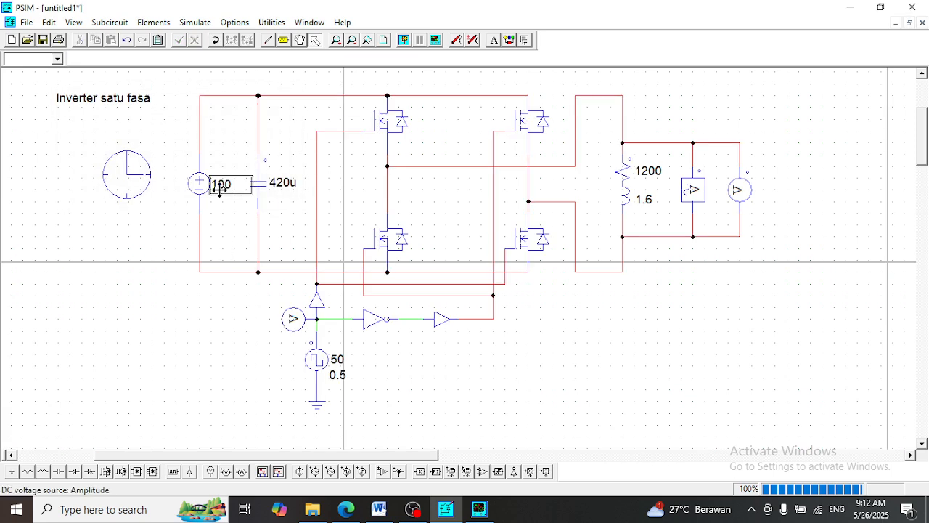
Switch to Simview and add a third plot screen showing VPAC1 below VP1.
click(478, 511)
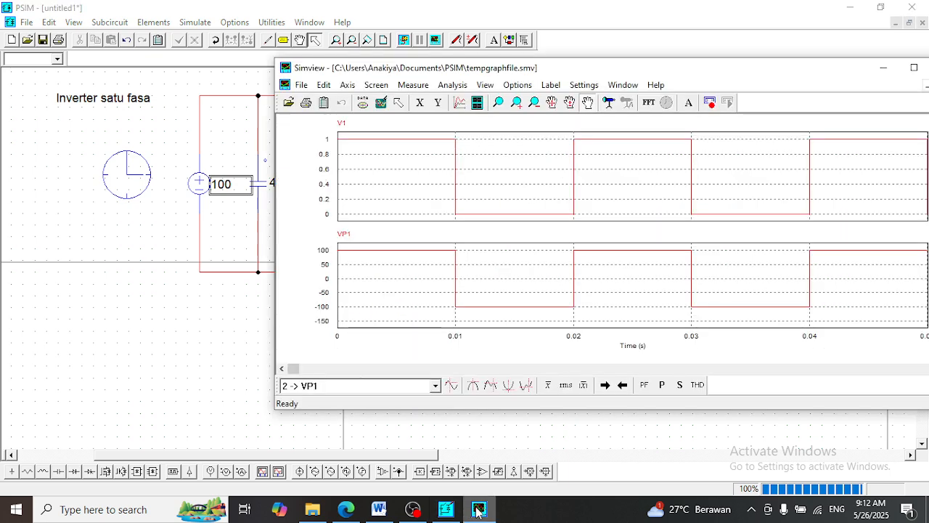
click(478, 109)
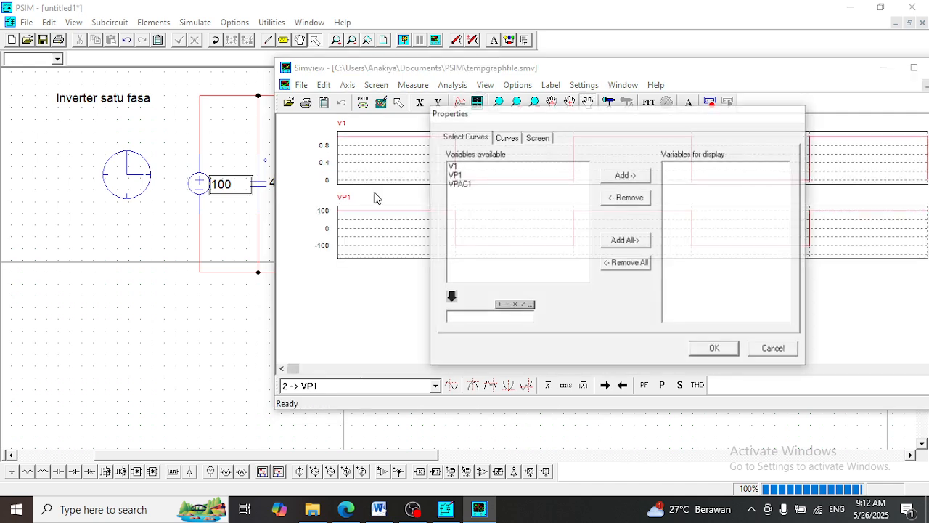
click(464, 185)
click(604, 180)
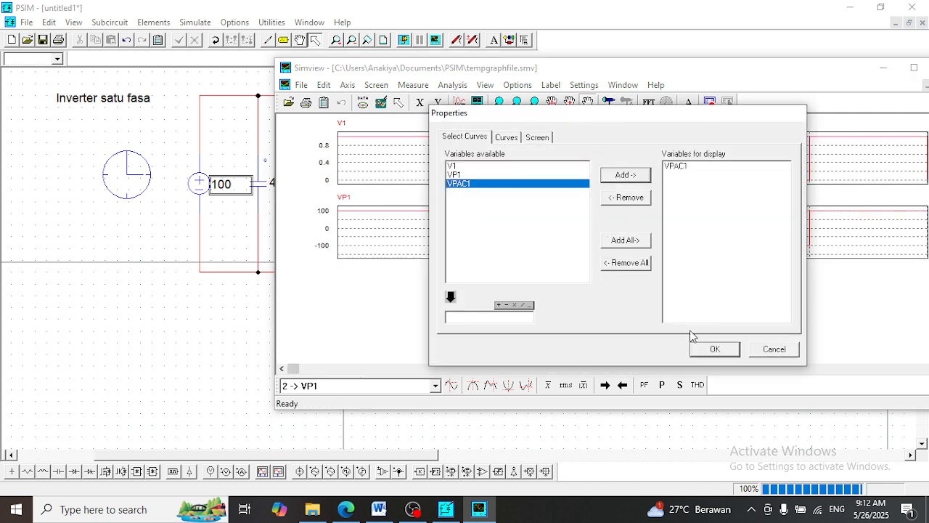
click(704, 348)
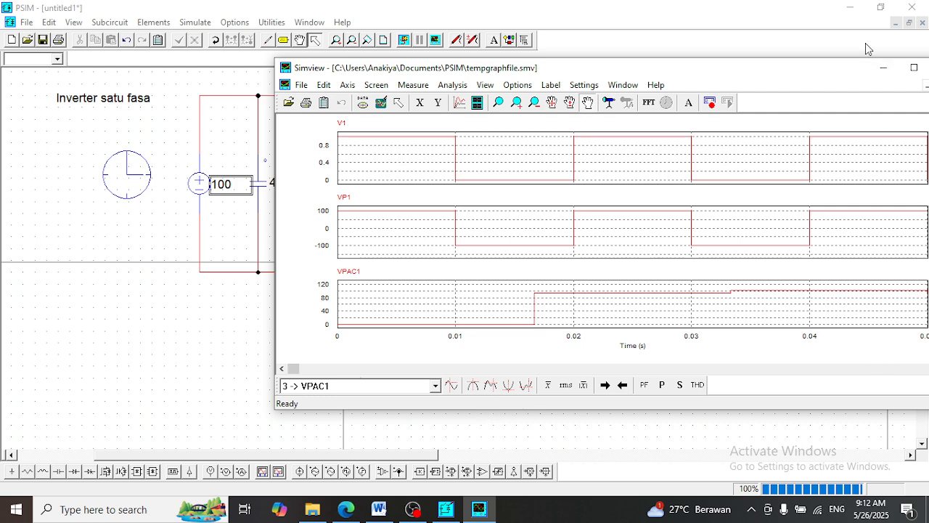
Maximize the Simview window and measure V1, VP1 and VPAC1 at two time points on the plots.
drag(832, 74, 765, 68)
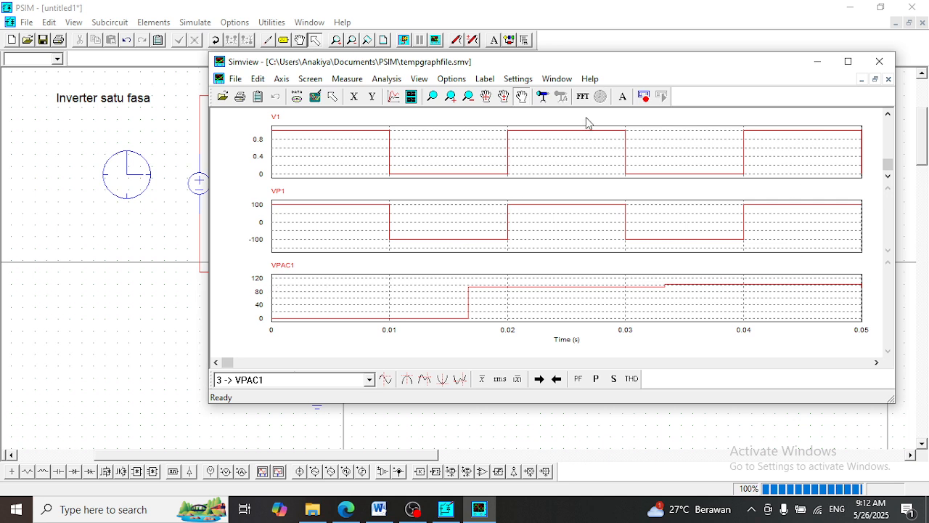
click(852, 68)
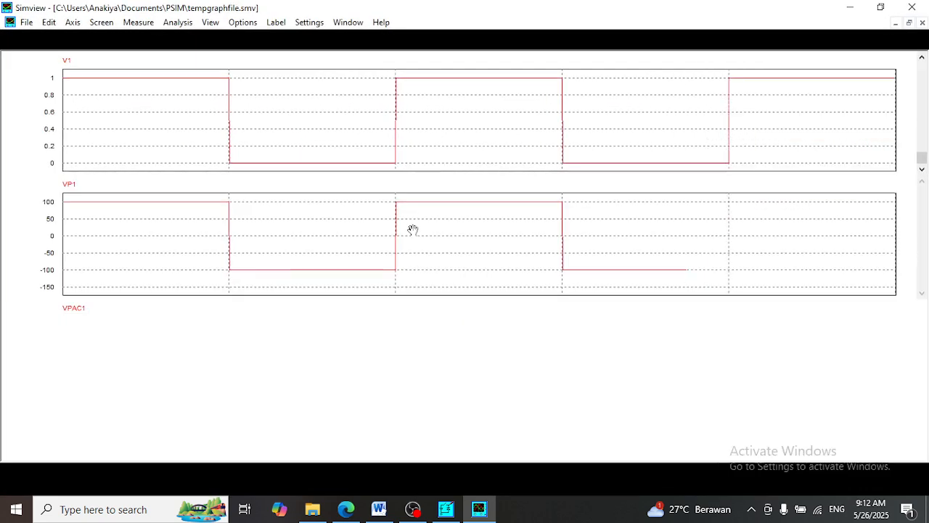
click(333, 41)
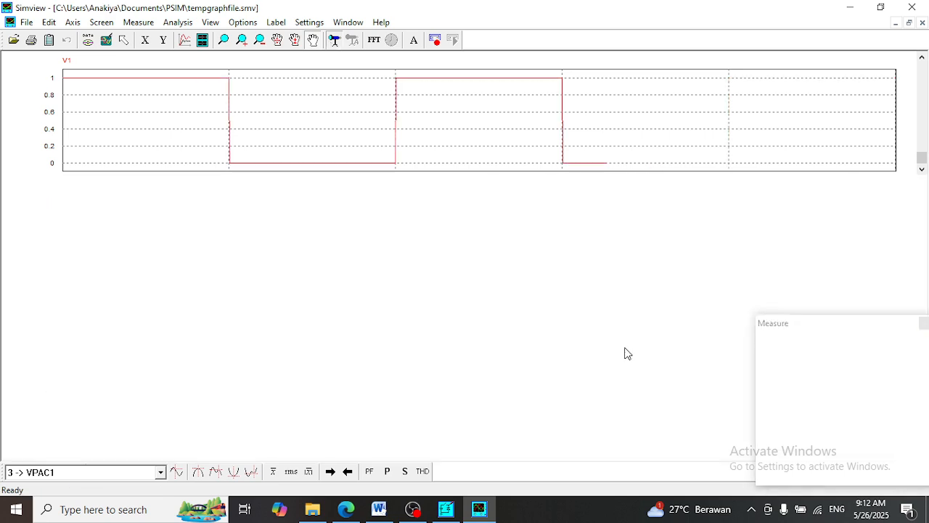
click(717, 347)
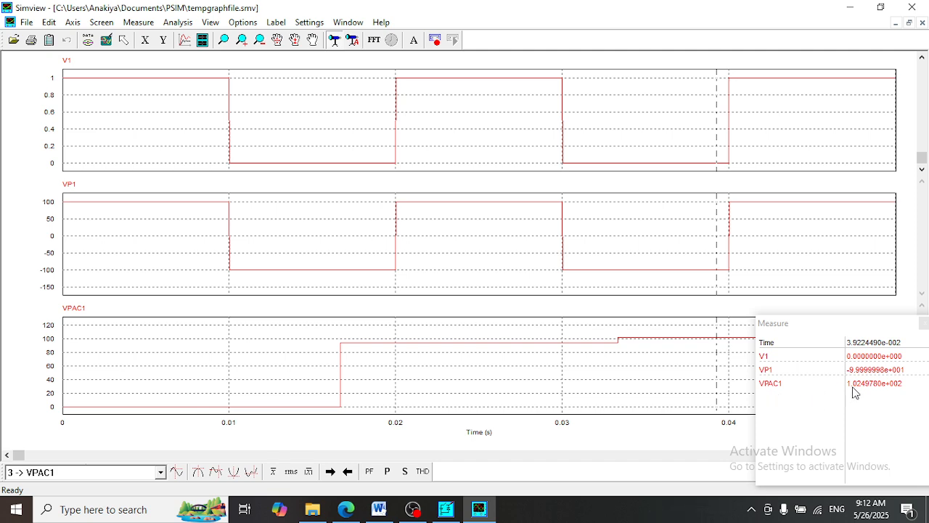
click(486, 338)
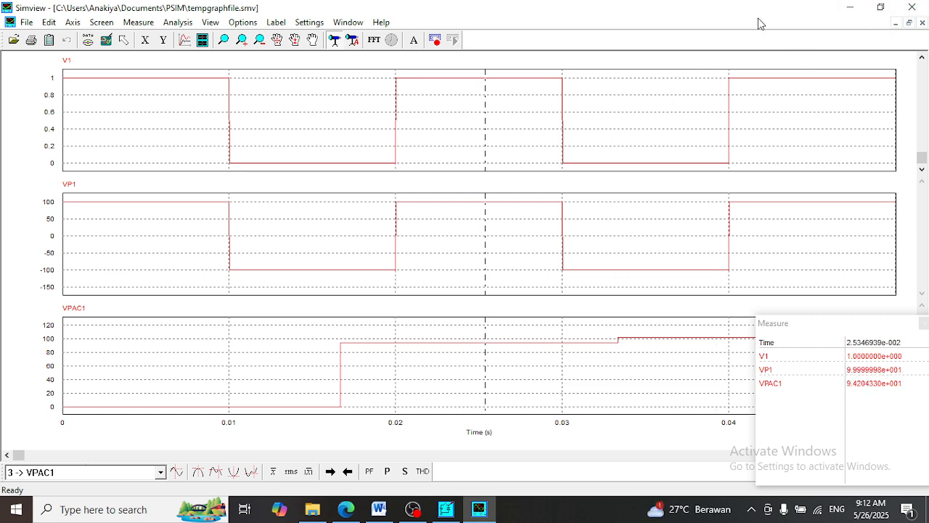
click(850, 7)
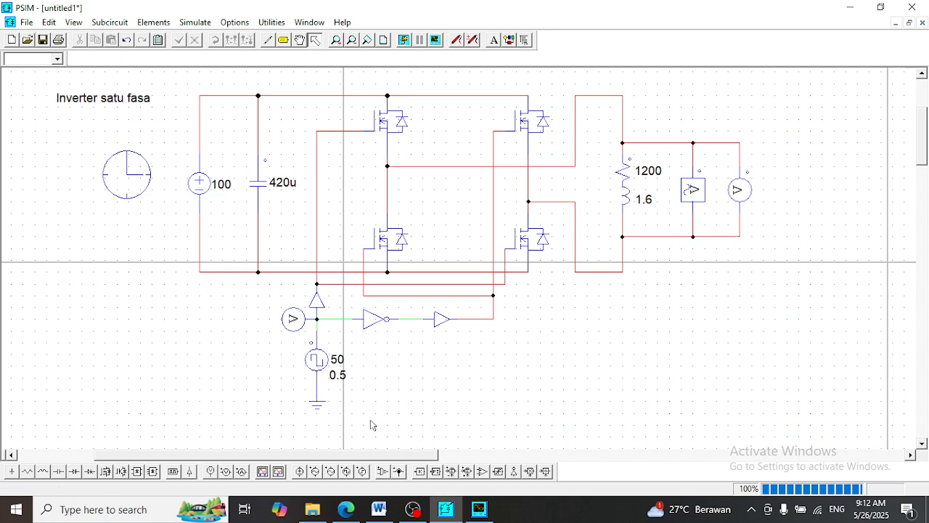
click(470, 514)
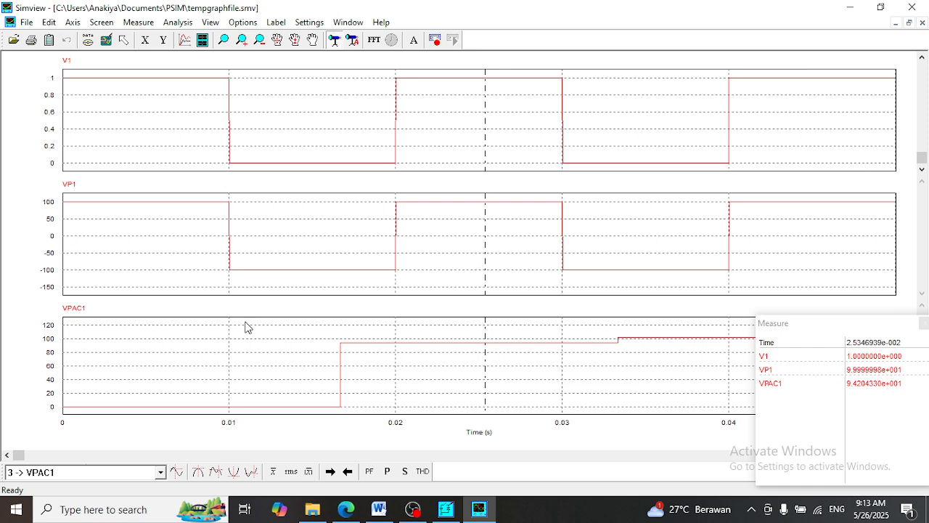
click(850, 9)
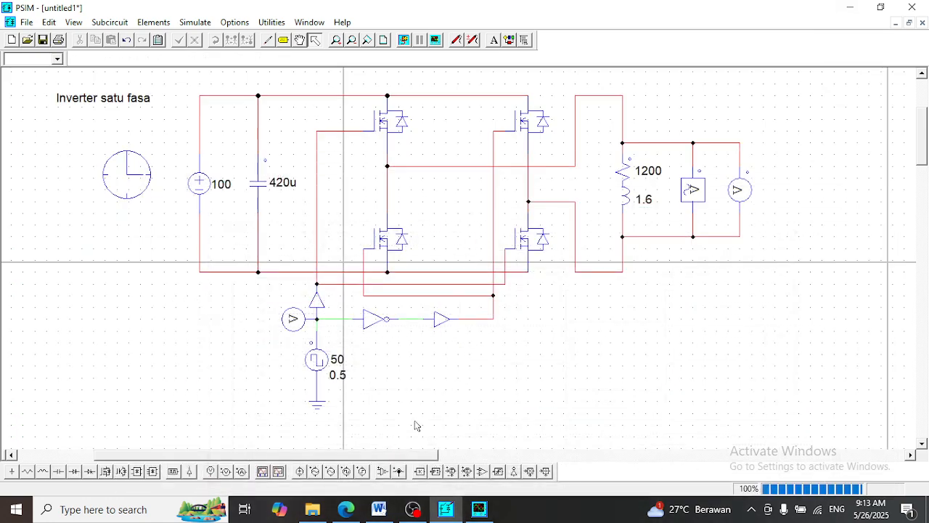
click(317, 369)
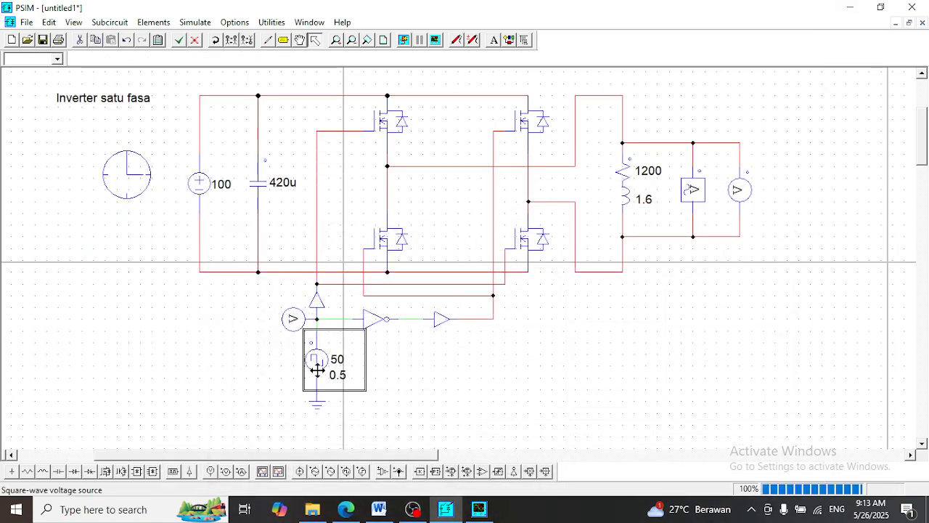
click(414, 510)
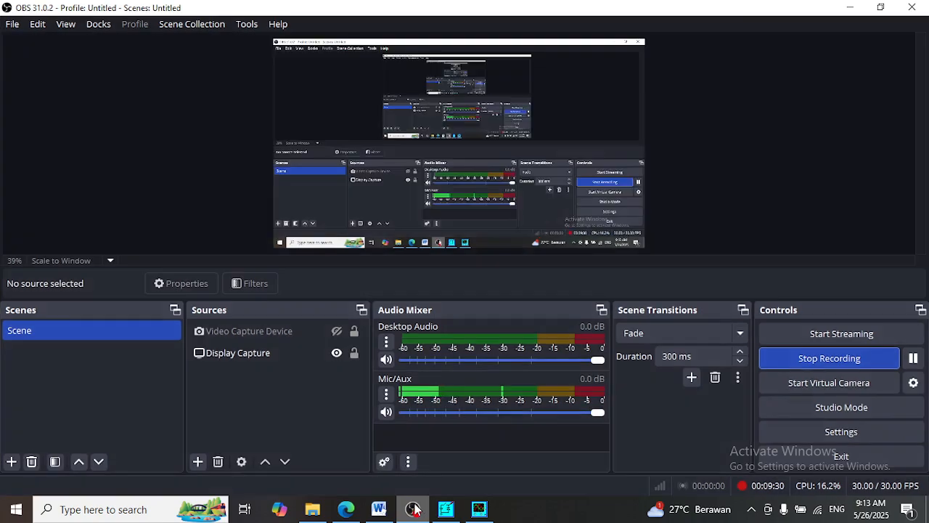
click(413, 510)
Switch to the lab module PDF in Edge, examine the sine-controlled inverter circuit with its current probe, and return to PSIM.
click(346, 509)
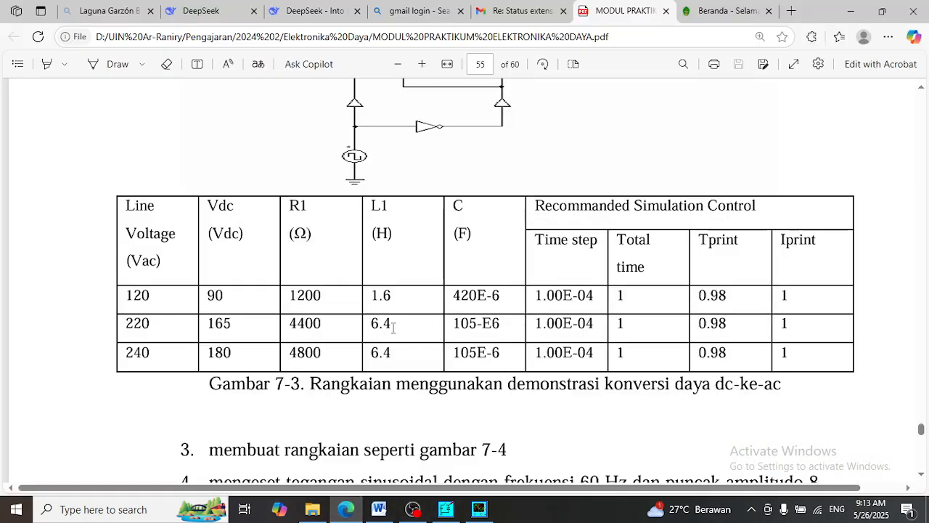
scroll(387, 341, down, 12)
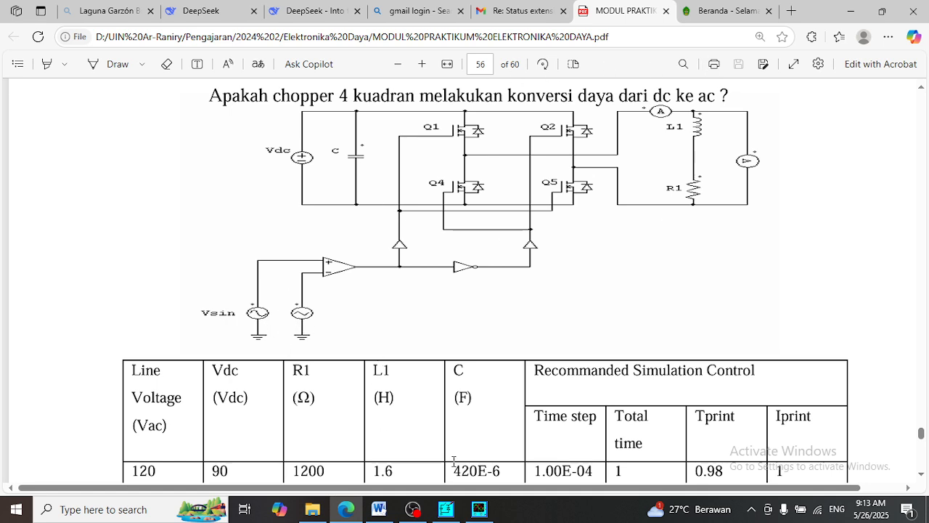
click(445, 508)
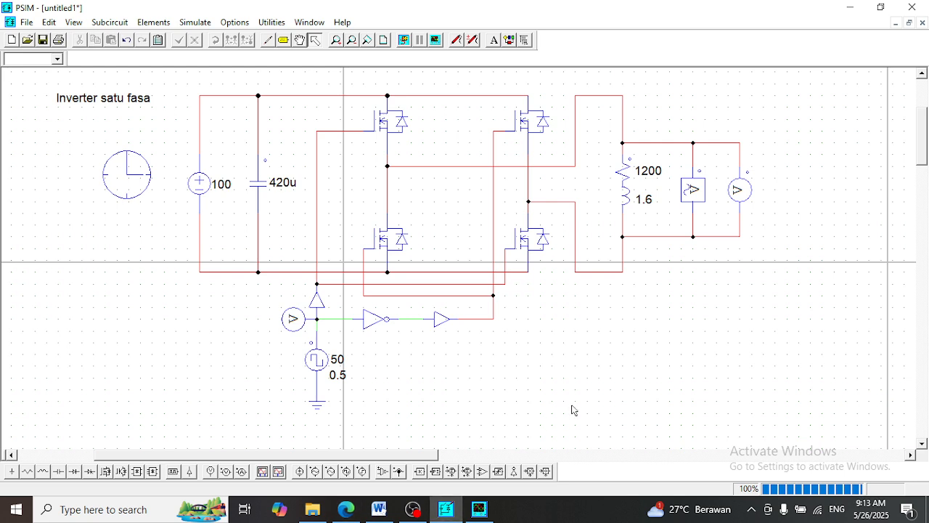
Insert a current probe in series between the bridge output and the RL load, replacing the upper wire segment, and check its properties.
click(241, 471)
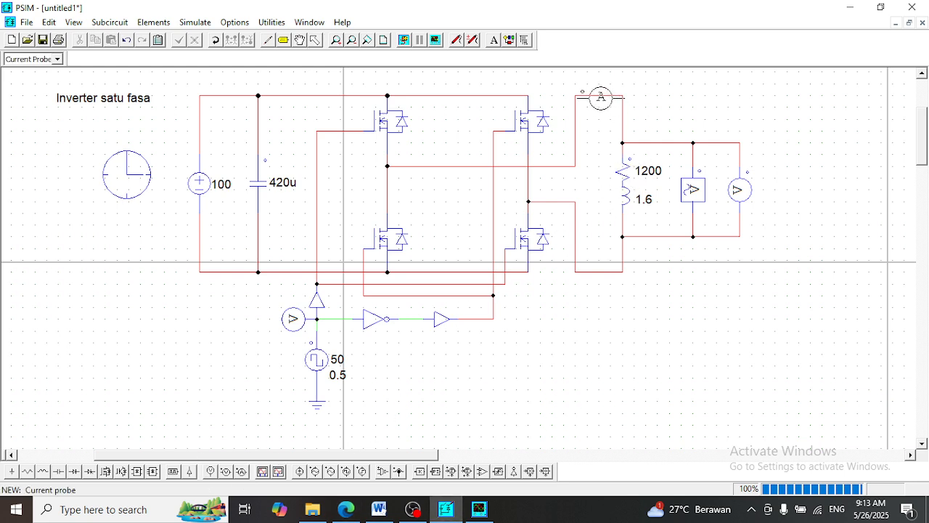
click(597, 95)
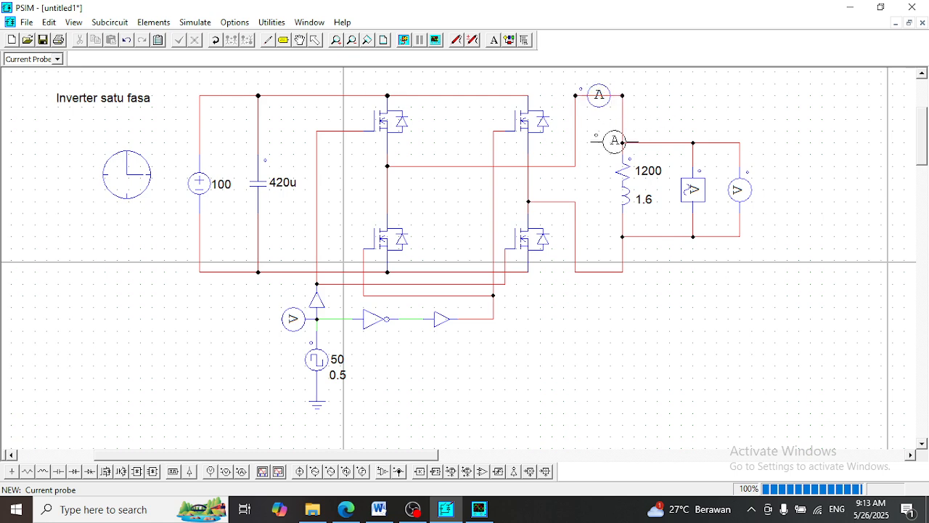
click(315, 40)
click(599, 94)
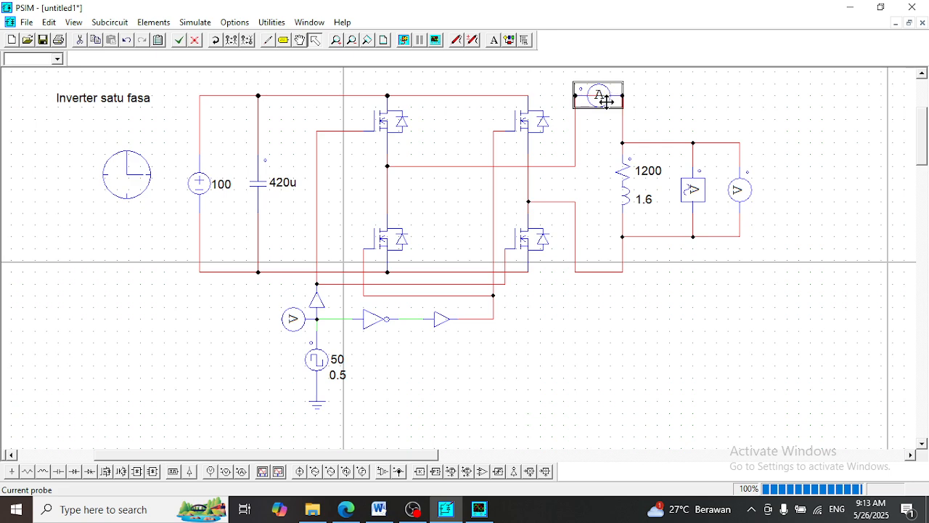
key(Delete)
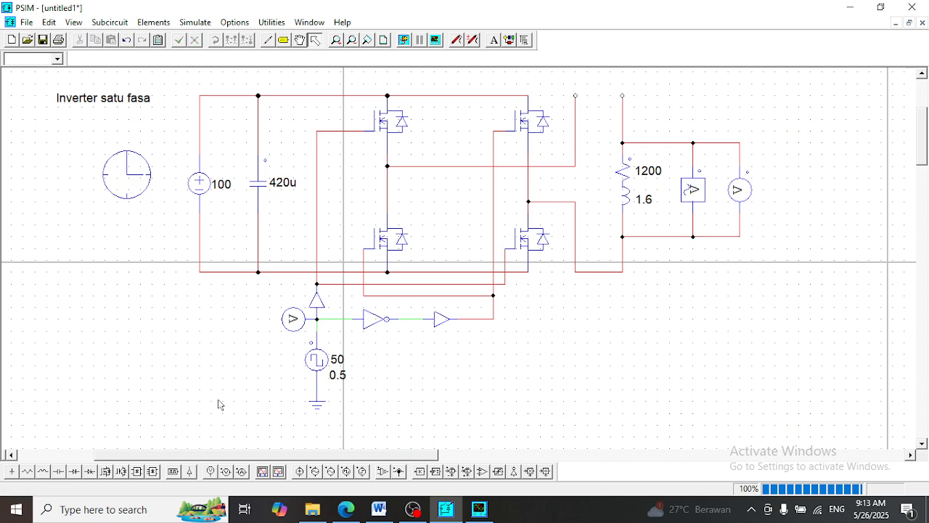
click(242, 471)
click(598, 94)
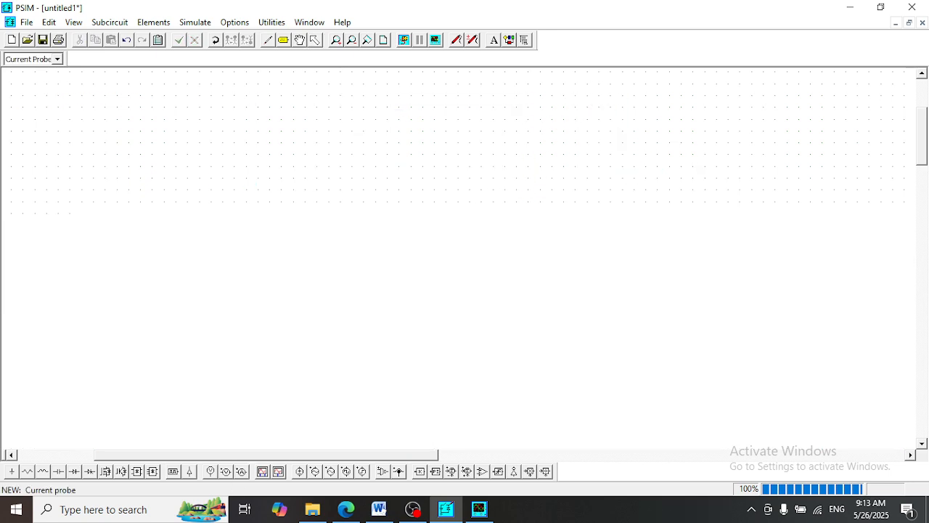
click(316, 41)
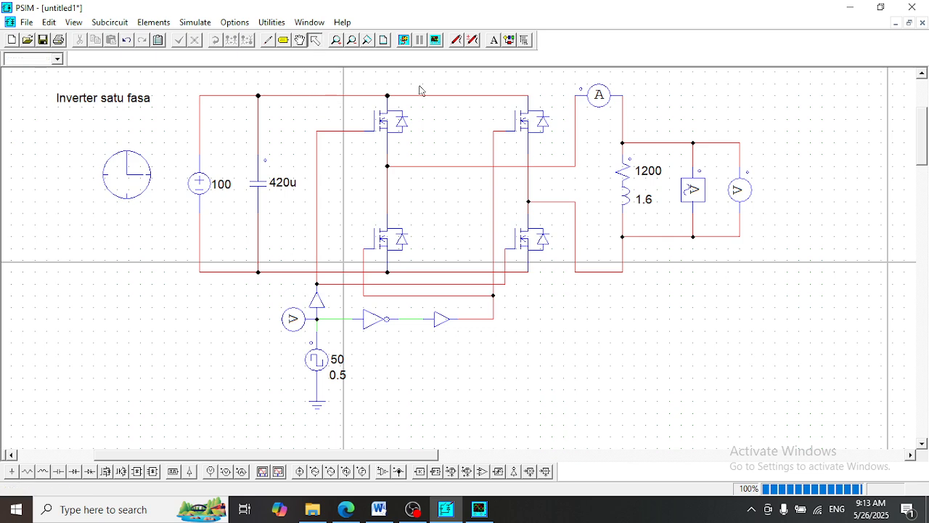
double_click(599, 94)
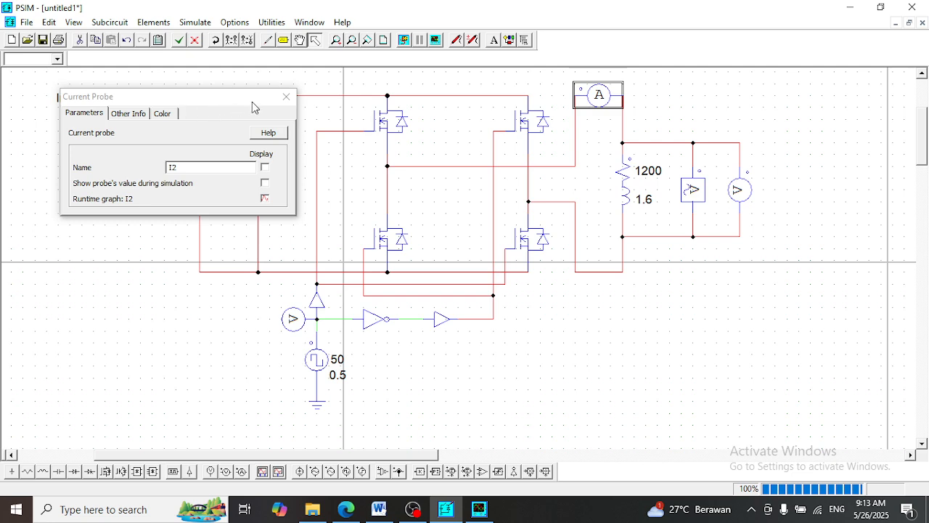
click(285, 97)
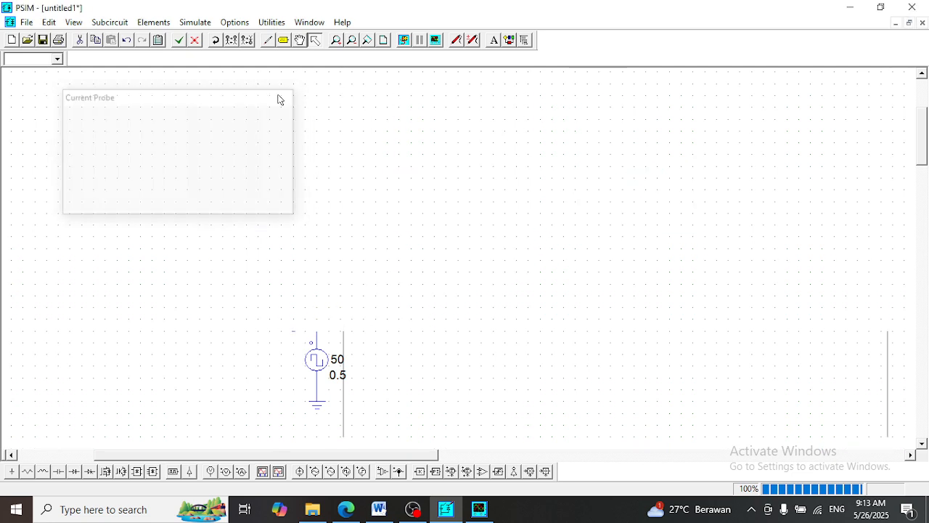
Bring up the old Simview plots, cancel the curve selection, and close the Measure window and Simview.
click(436, 41)
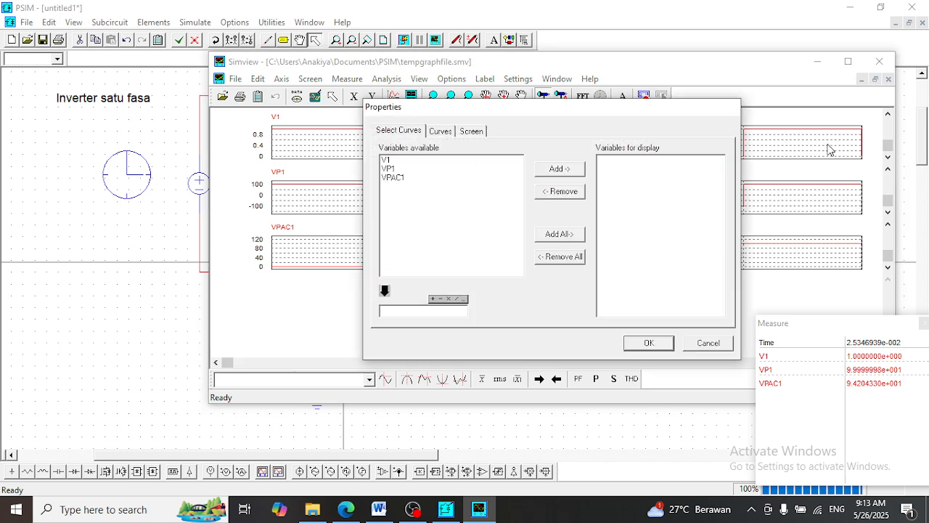
click(704, 342)
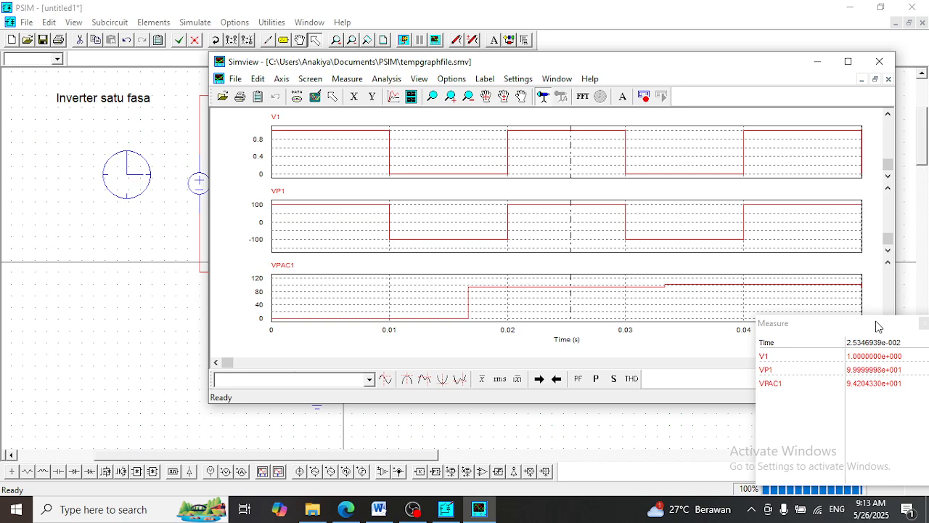
drag(879, 325, 796, 320)
click(844, 318)
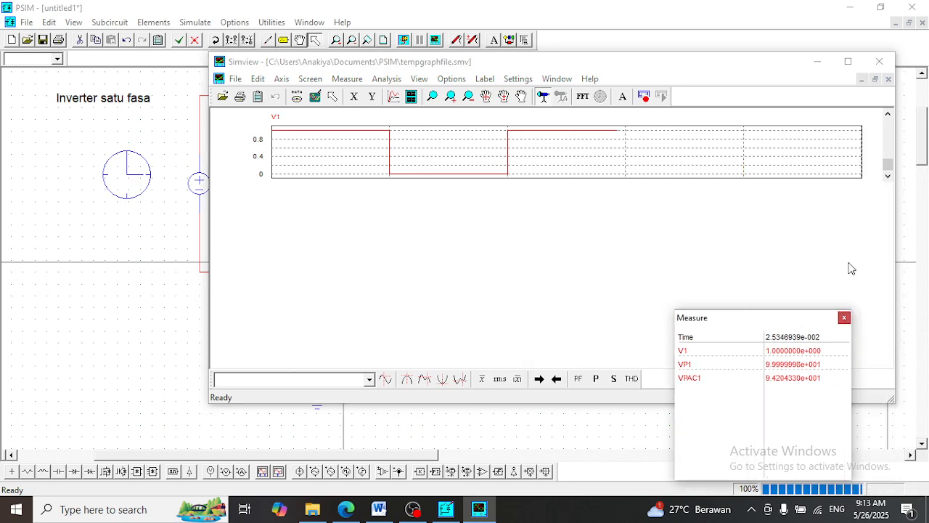
click(878, 61)
Rerun the inverter simulation and plot the load current I2 in Simview.
click(405, 42)
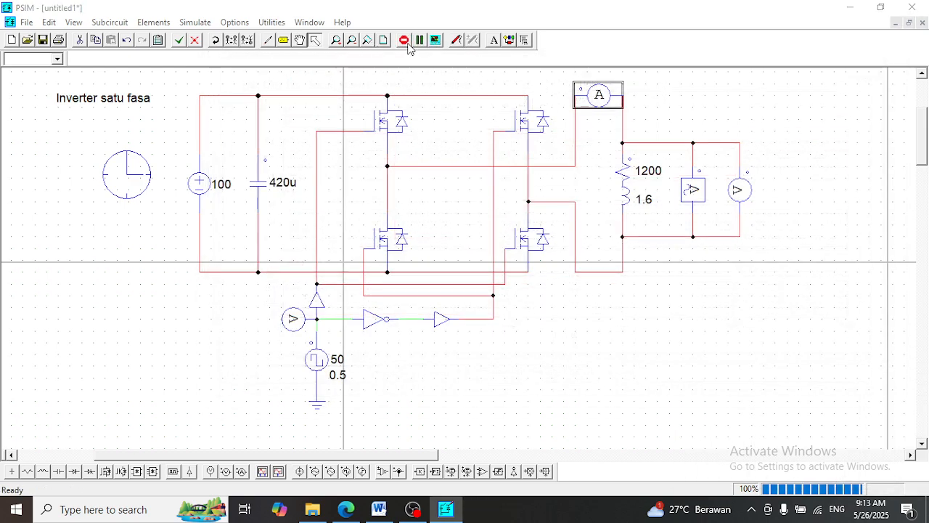
click(279, 198)
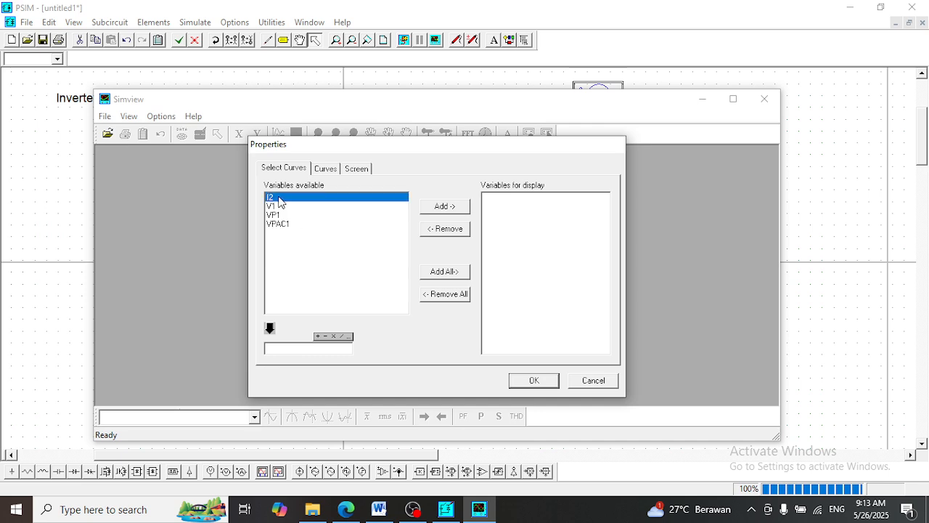
click(433, 208)
click(535, 380)
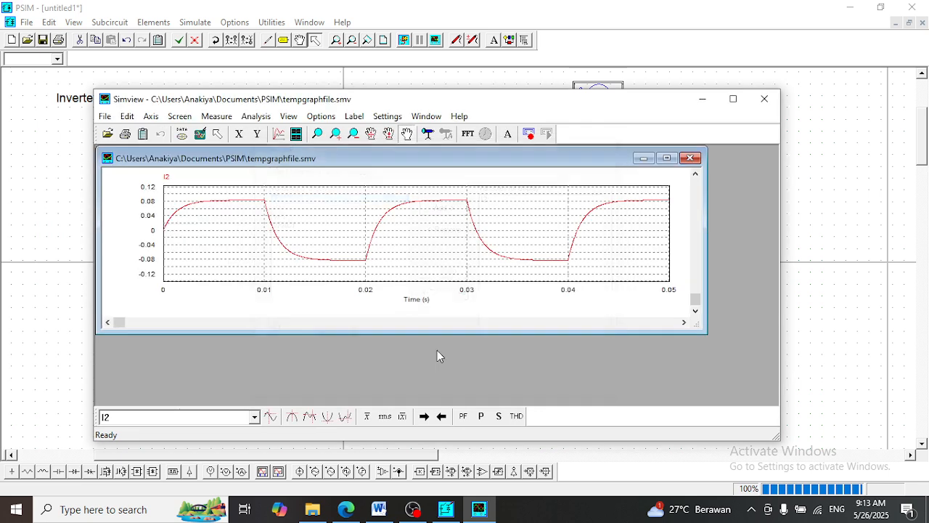
Add two separate plot screens below I2, one showing V1 and the next showing VP1.
click(295, 133)
click(275, 207)
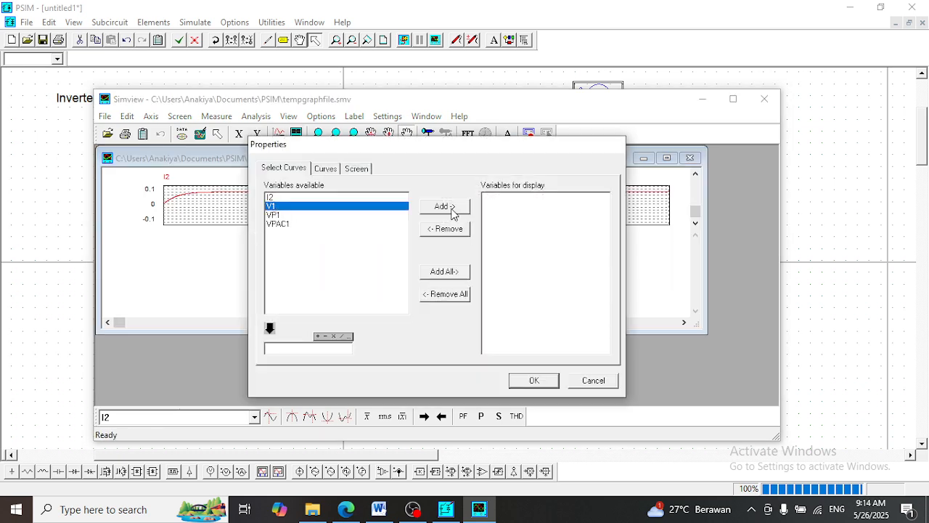
click(453, 209)
click(533, 380)
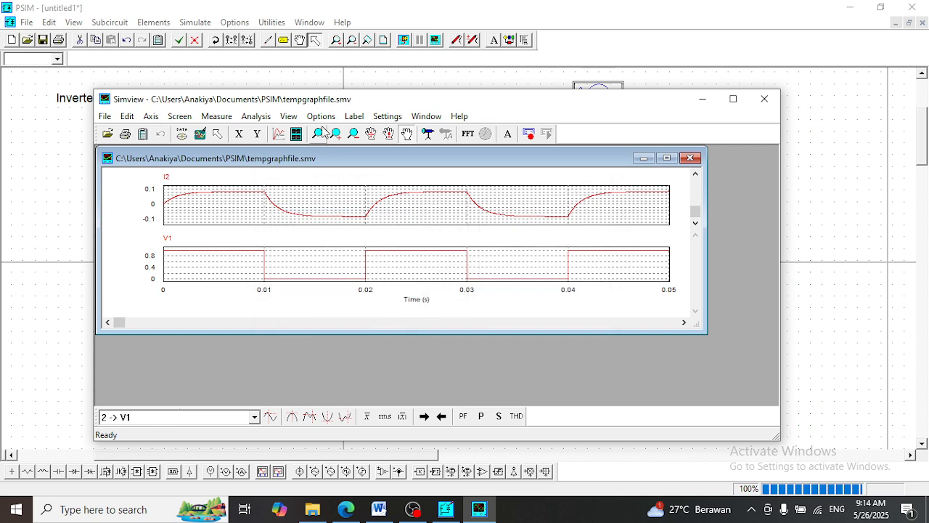
click(296, 134)
click(294, 215)
click(442, 206)
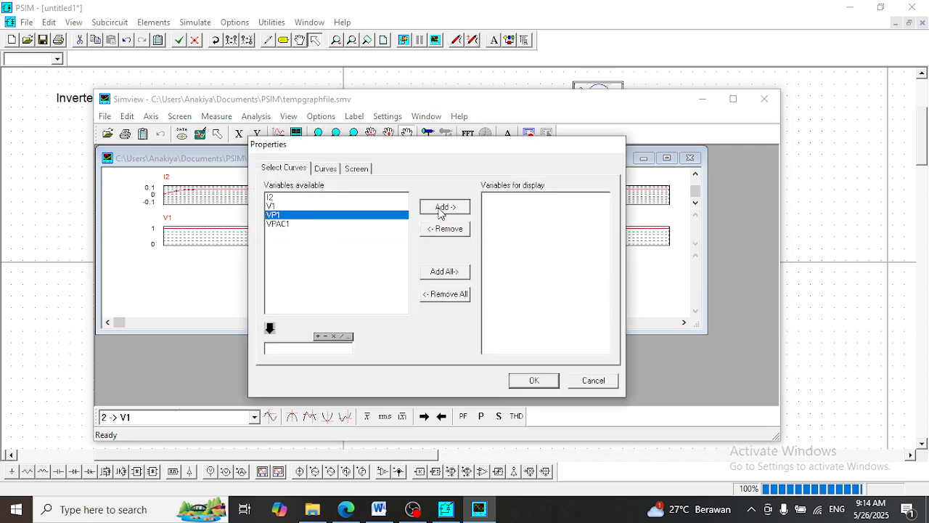
click(535, 380)
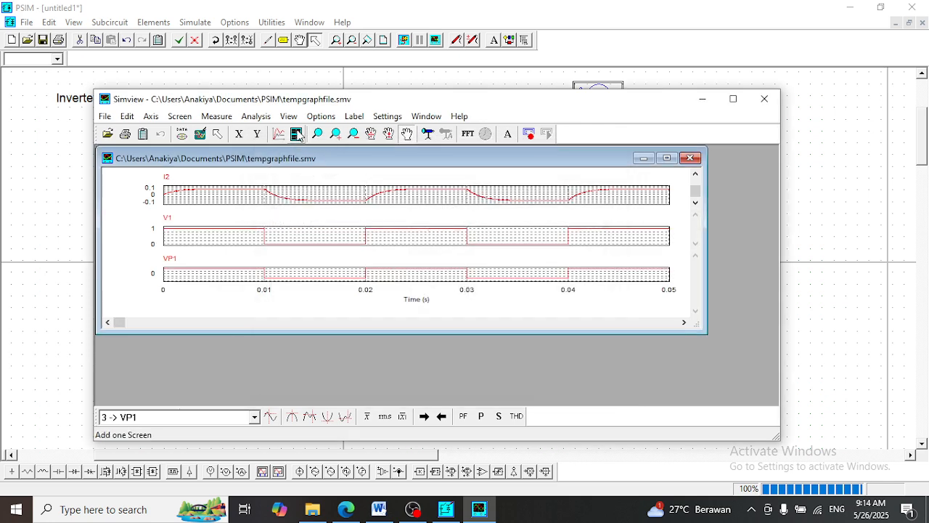
Add a separate plot screen showing VPAC1 below VP1, and maximize the plot and Simview windows.
click(296, 133)
click(299, 224)
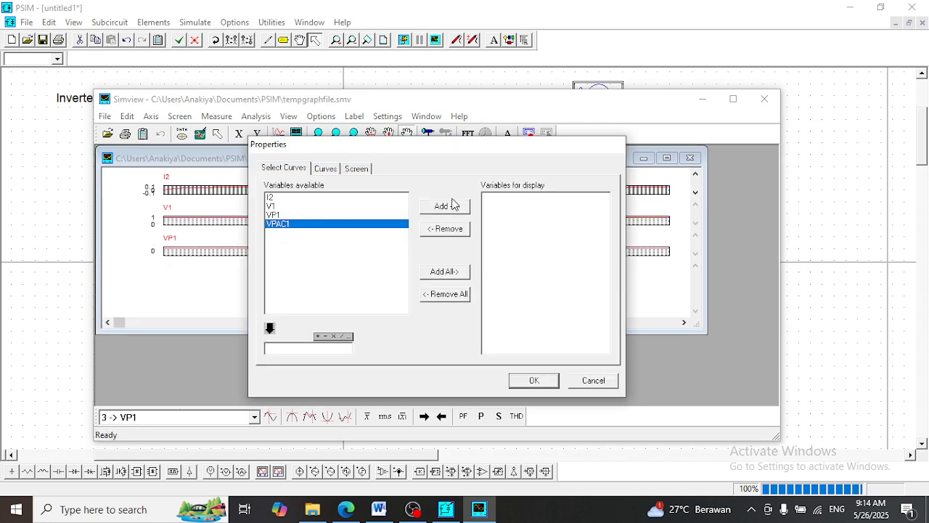
click(453, 206)
click(541, 382)
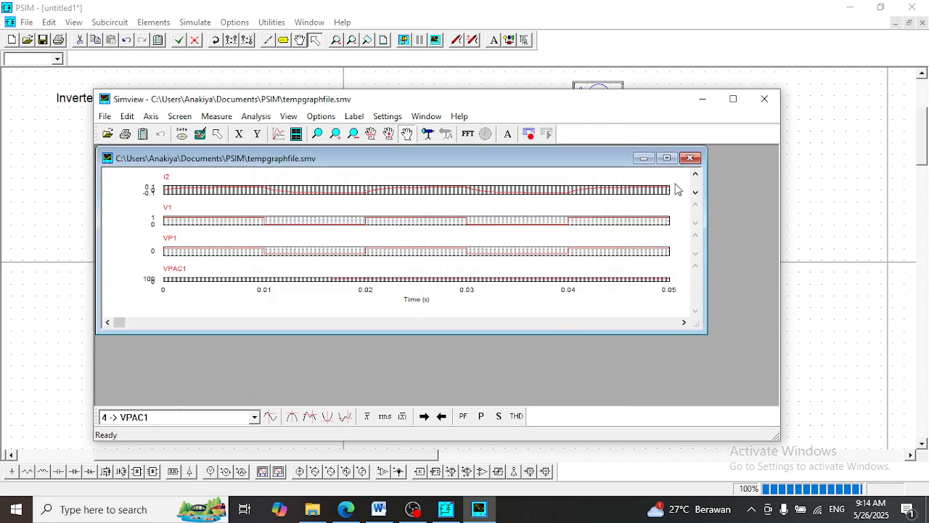
click(666, 157)
click(732, 99)
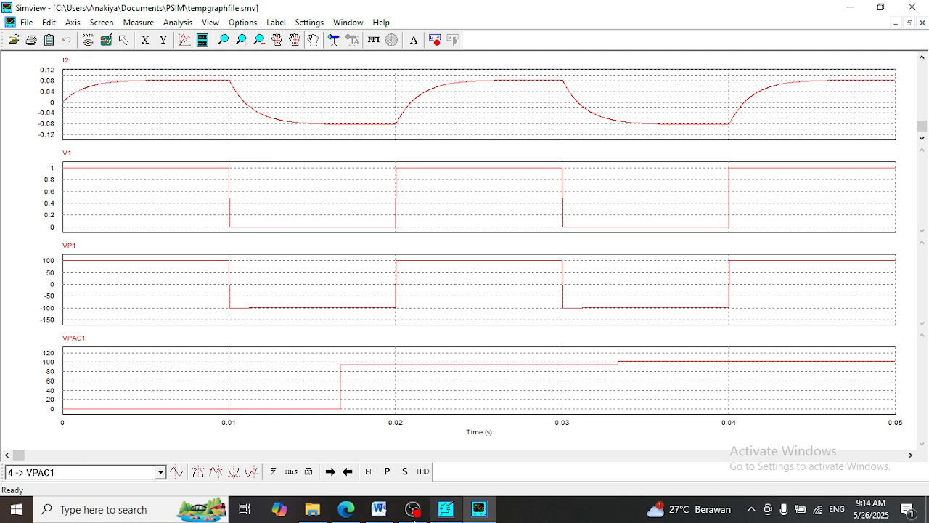
Compare the waveforms with the schematic, run FFT analysis on all plots, and zoom into the spectra up to about 3000 Hz.
click(455, 513)
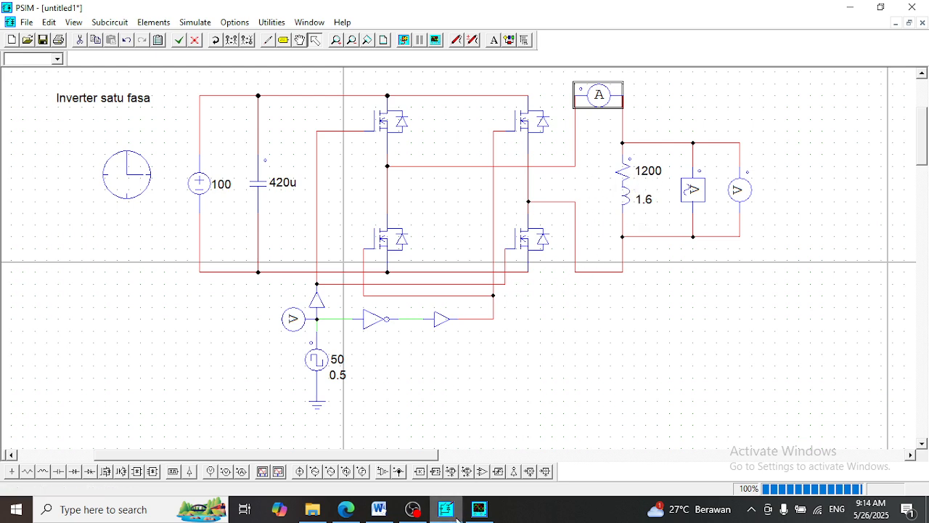
click(478, 511)
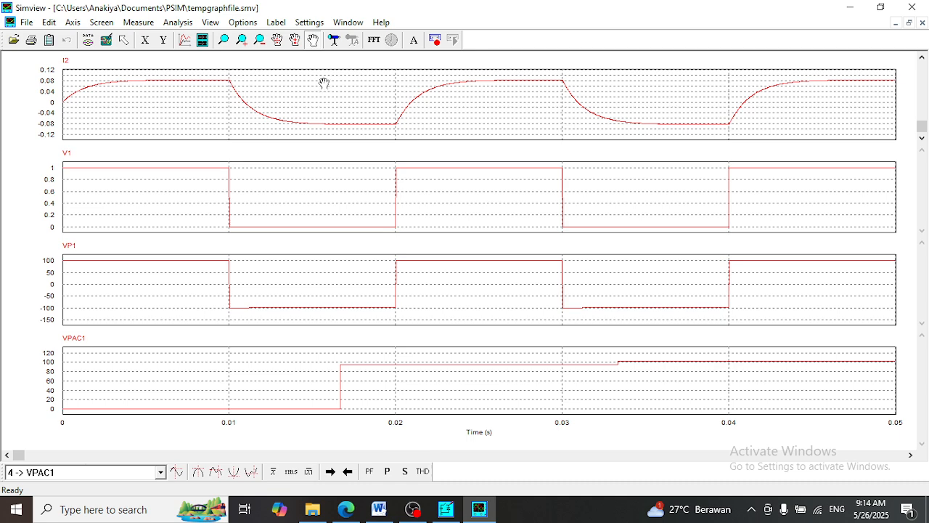
click(375, 41)
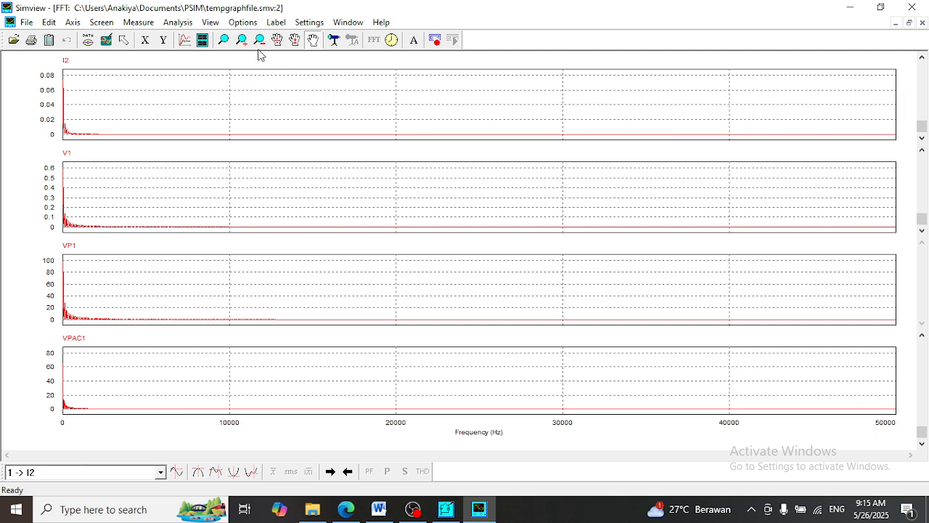
click(223, 40)
drag(113, 71, 64, 148)
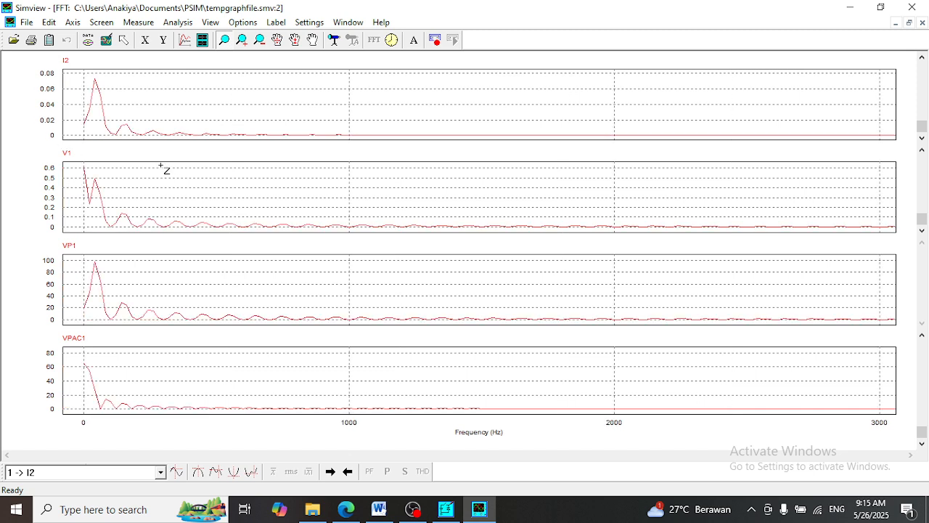
Measure the fundamental and successive harmonic peaks of the load current I2 spectrum.
click(334, 40)
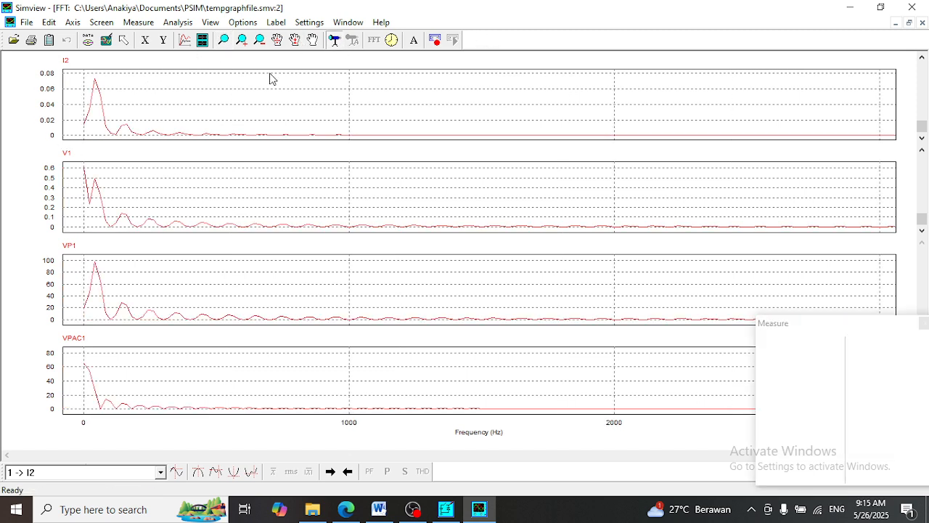
click(109, 125)
click(96, 121)
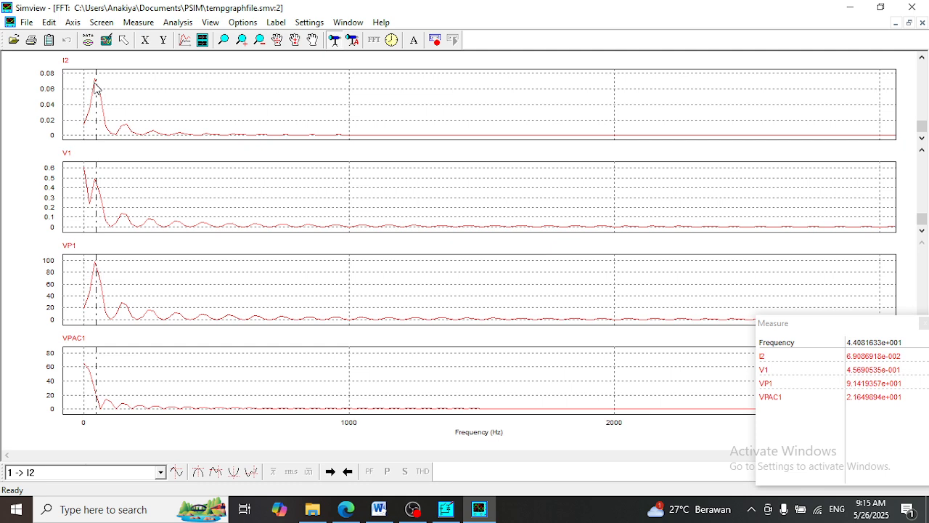
drag(95, 90, 286, 136)
click(126, 135)
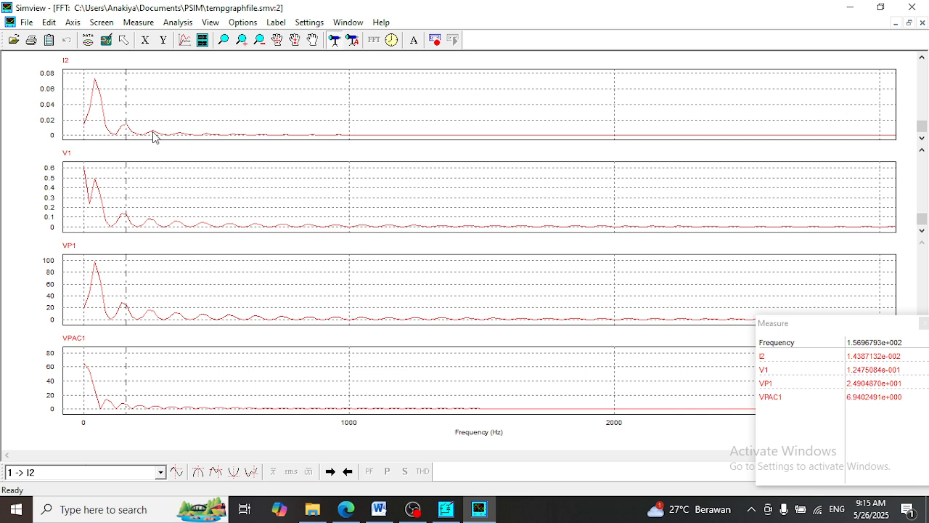
click(153, 136)
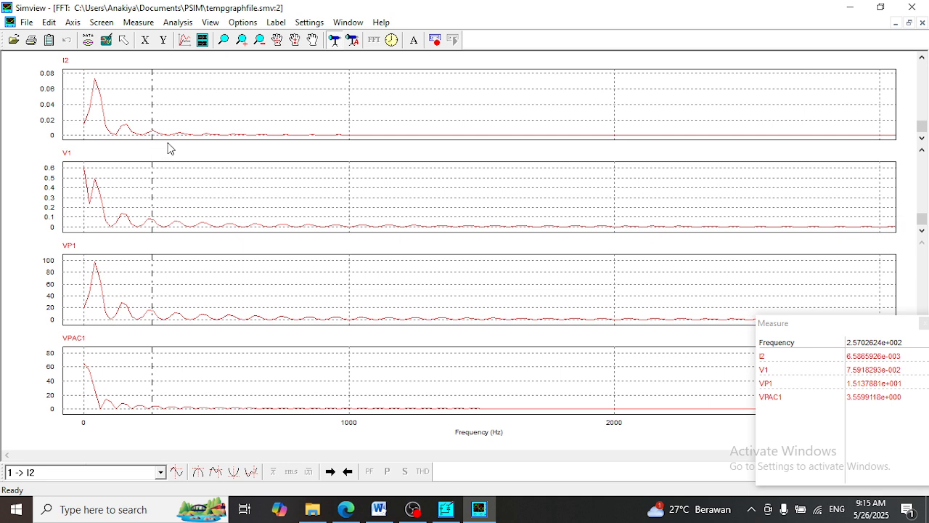
click(178, 137)
click(213, 139)
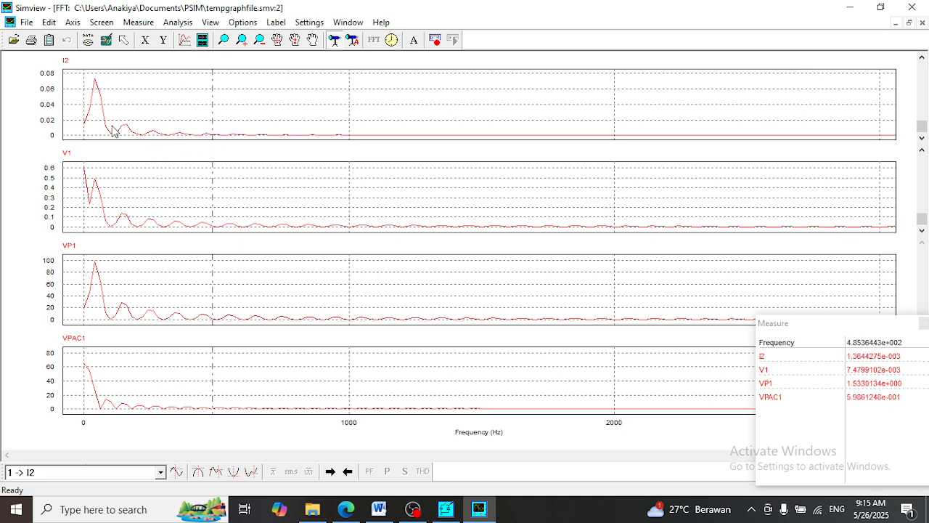
click(127, 133)
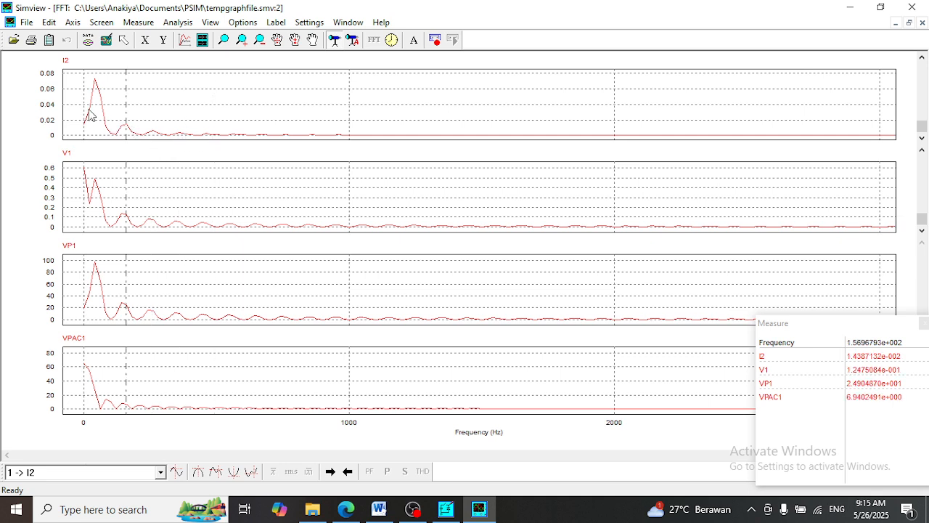
mouse_move(90, 115)
mouse_down()
mouse_move(94, 84)
mouse_move(95, 102)
mouse_up()
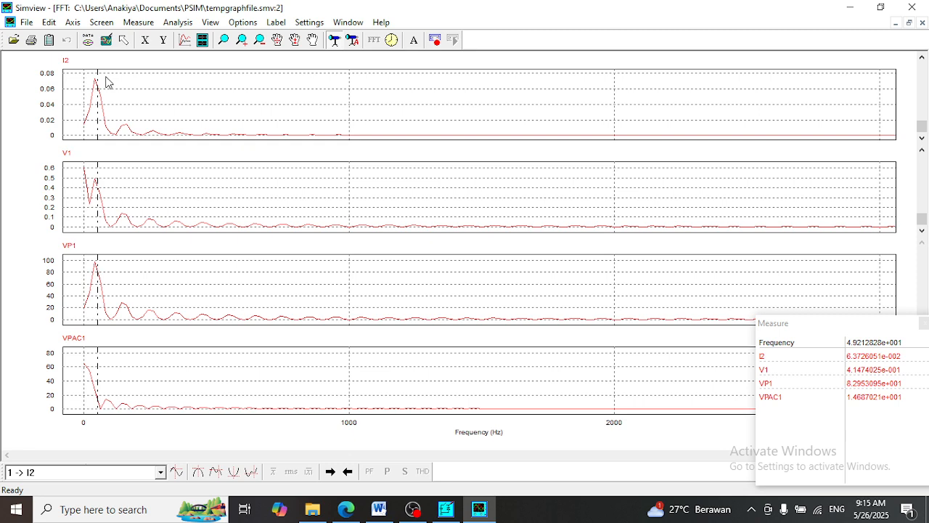
Return the plots to the time domain and switch back to the PSIM schematic with the current probe deselected.
click(392, 40)
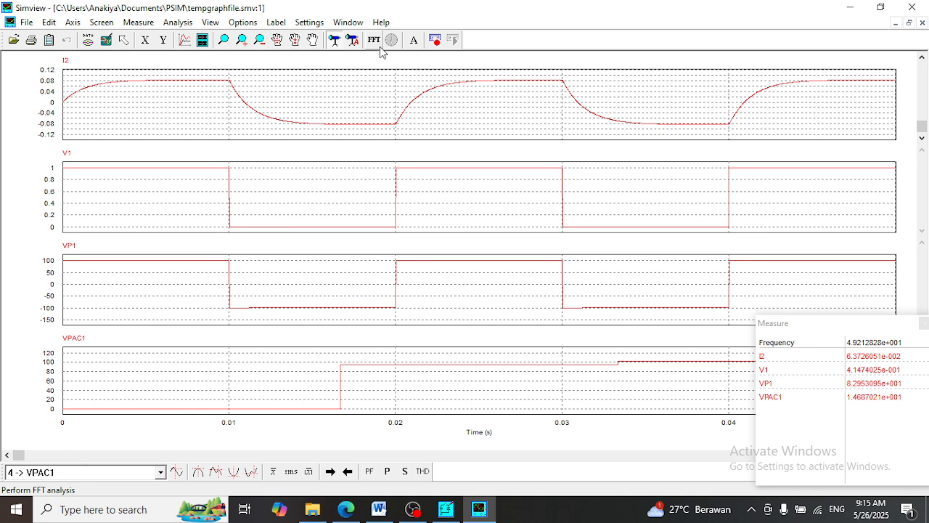
click(863, 12)
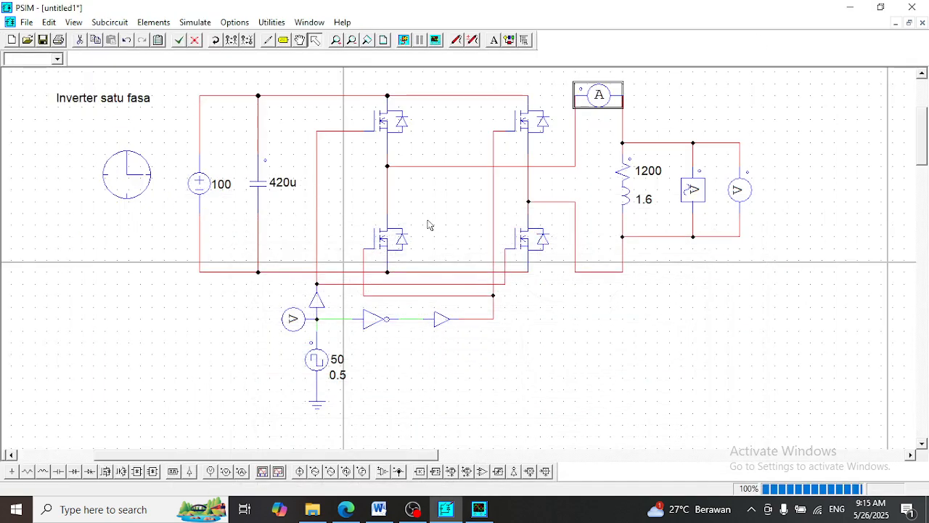
click(410, 402)
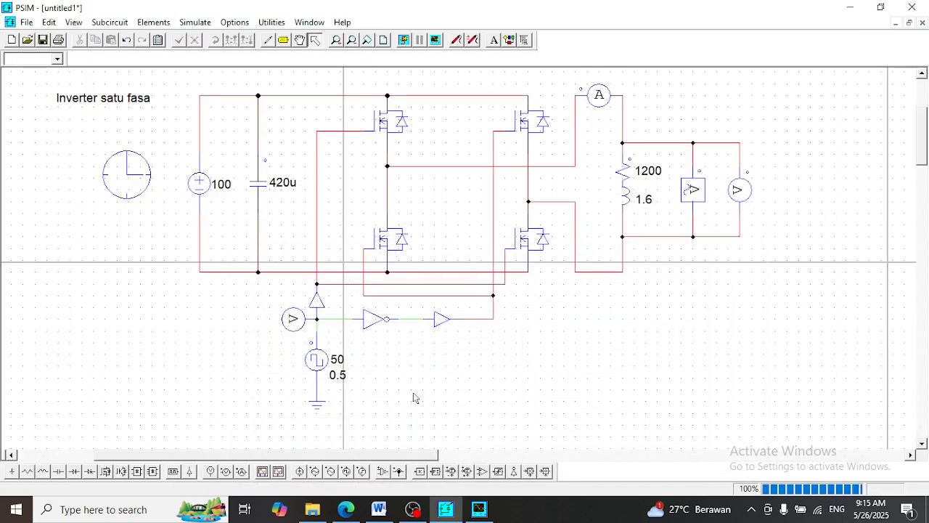
click(319, 366)
click(450, 401)
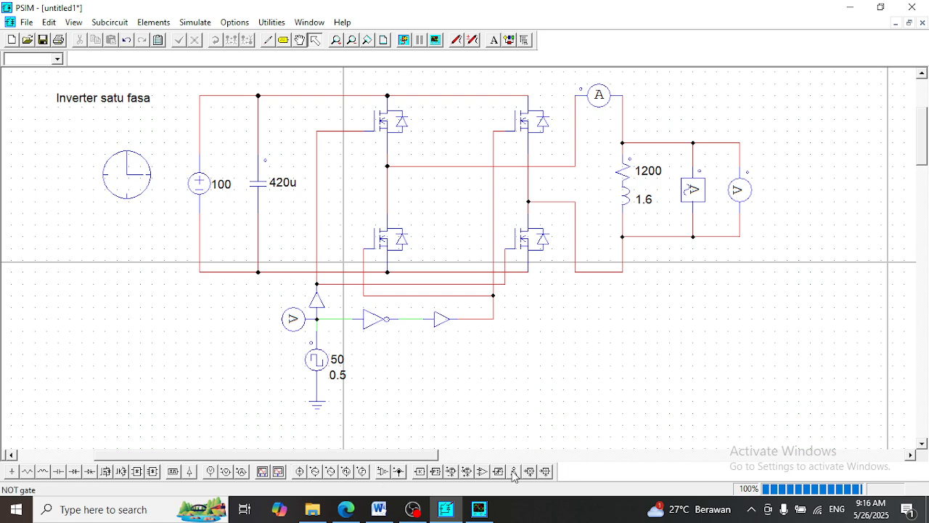
Place a comparator beside the square-wave gate source, with a sinusoidal and a triangular-wave voltage source before its inputs.
click(483, 472)
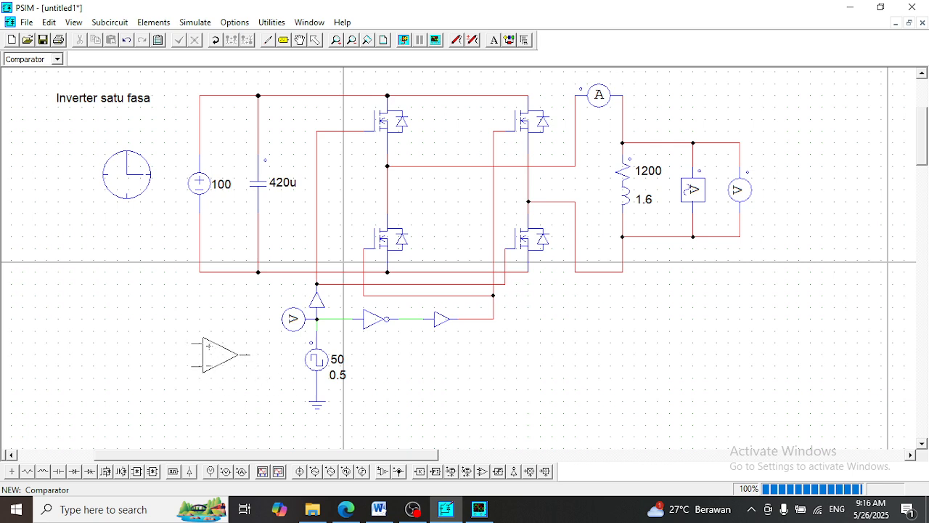
click(216, 354)
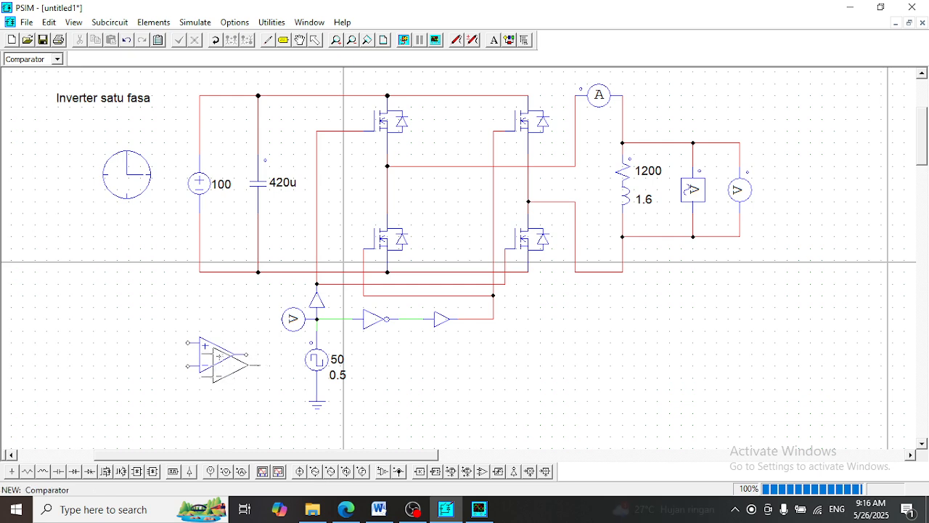
click(314, 472)
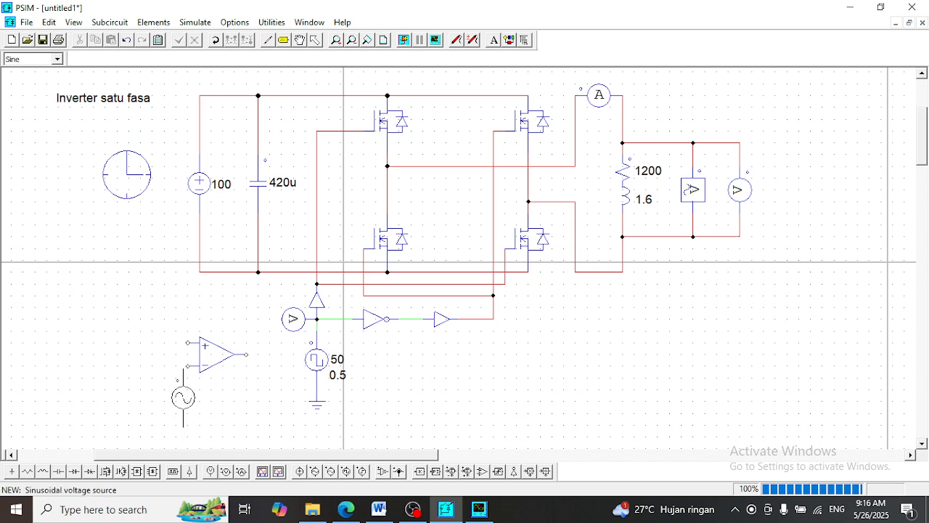
click(94, 371)
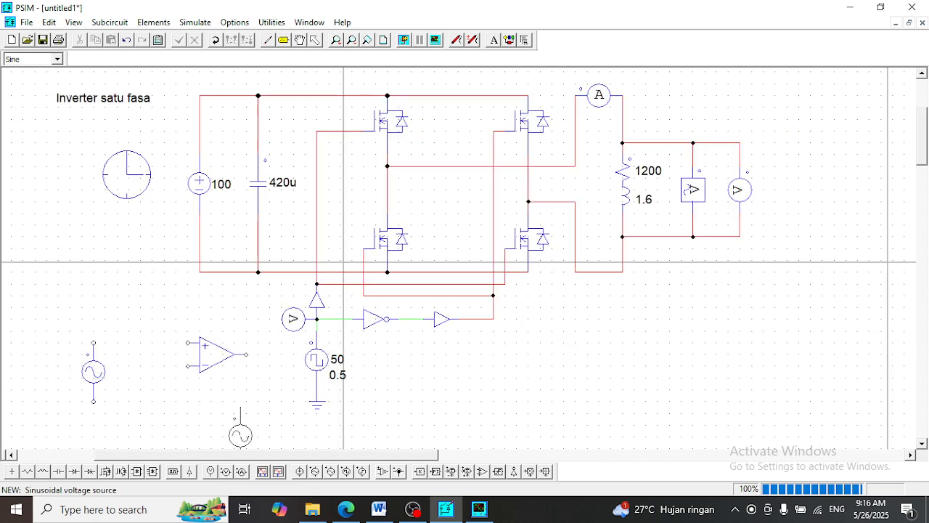
click(331, 471)
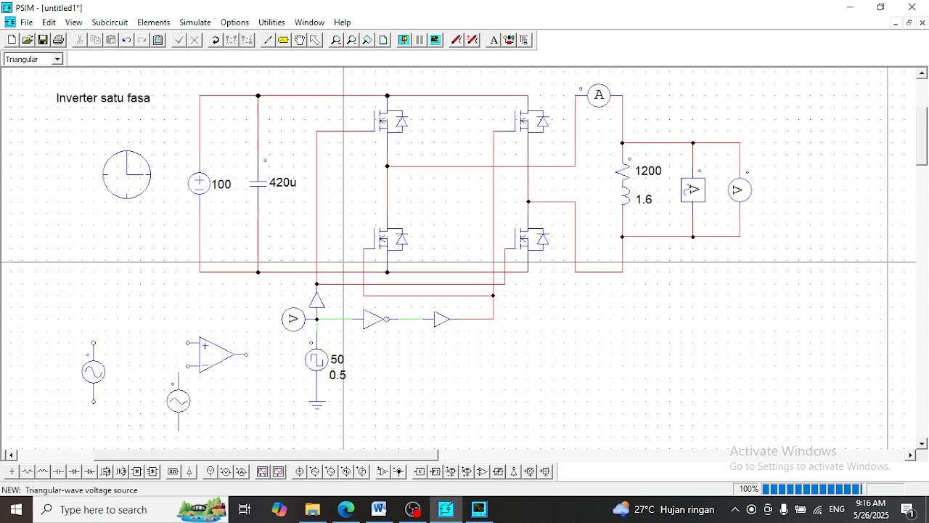
click(151, 395)
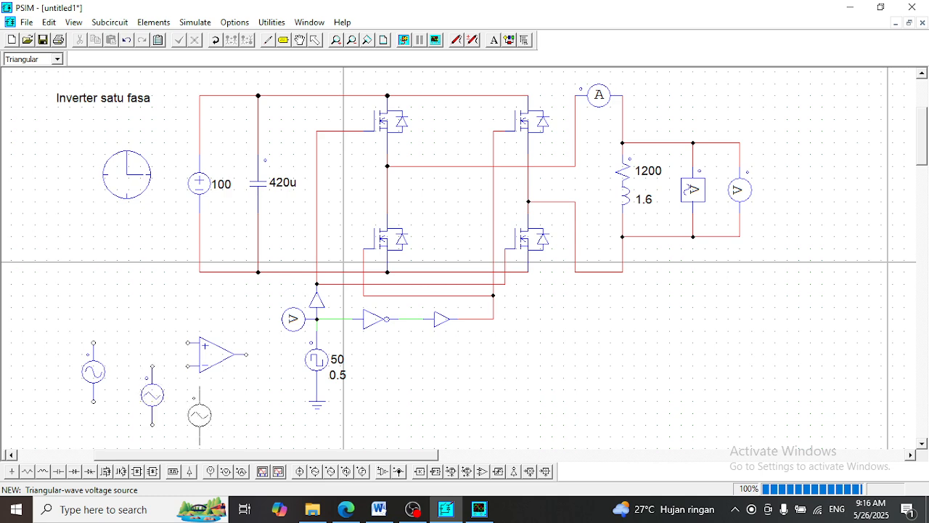
Ground both new sources and wire the sine source to the comparator's plus input and the triangular source to its minus input.
click(12, 471)
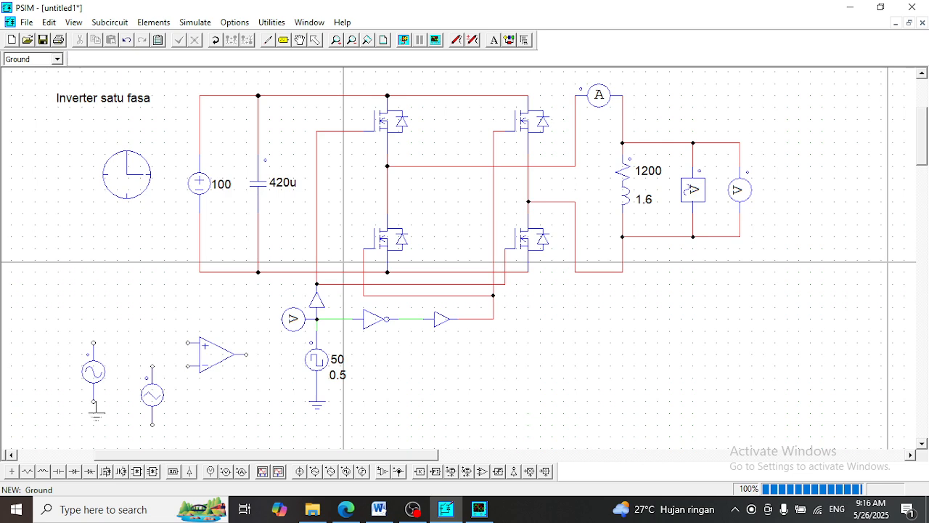
click(94, 412)
click(151, 436)
click(269, 41)
drag(94, 341, 201, 342)
drag(151, 366, 200, 366)
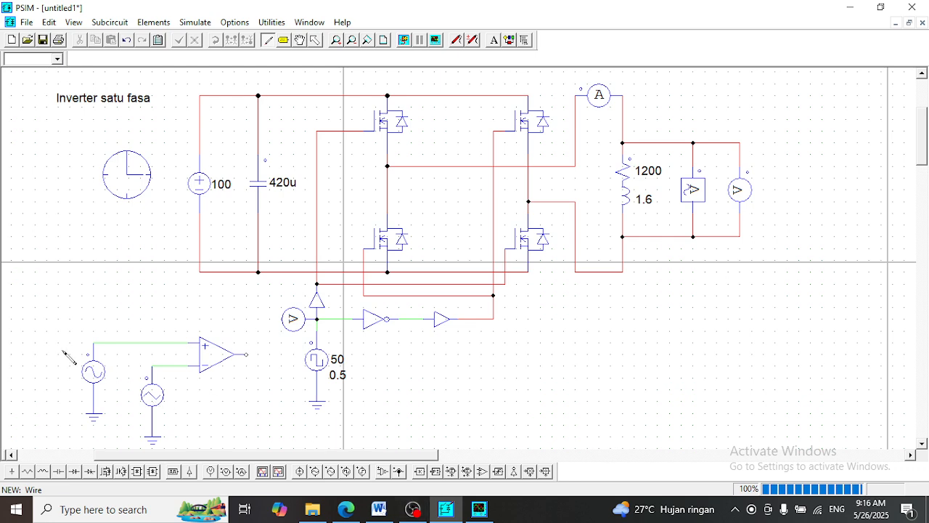
Set the sine source to peak amplitude 1 and frequency 50, and the triangular source's V_peak_to_peak to 1.
click(314, 40)
double_click(90, 373)
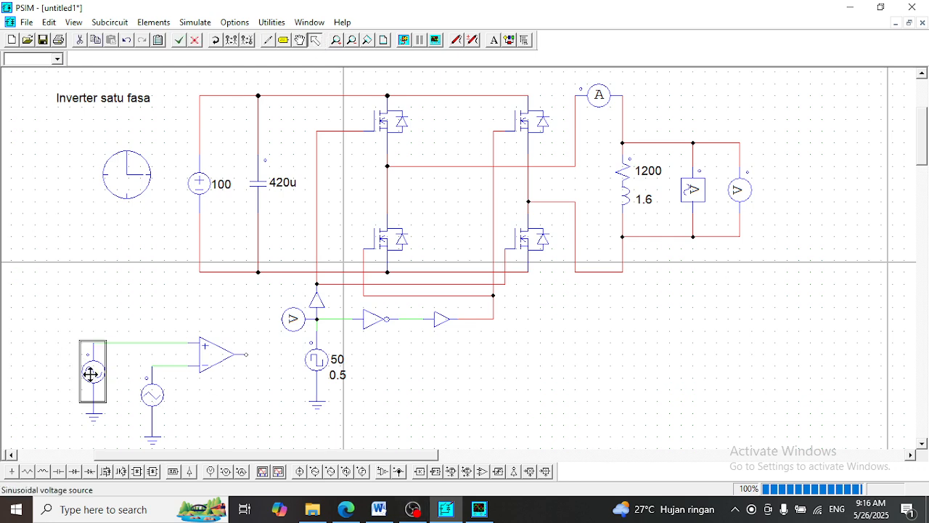
double_click(200, 183)
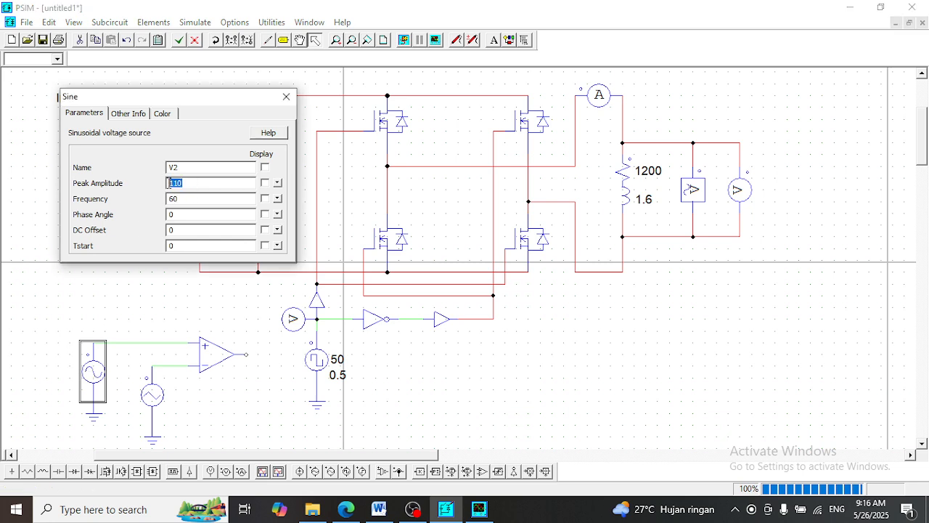
text(1)
double_click(188, 197)
text(50)
click(287, 98)
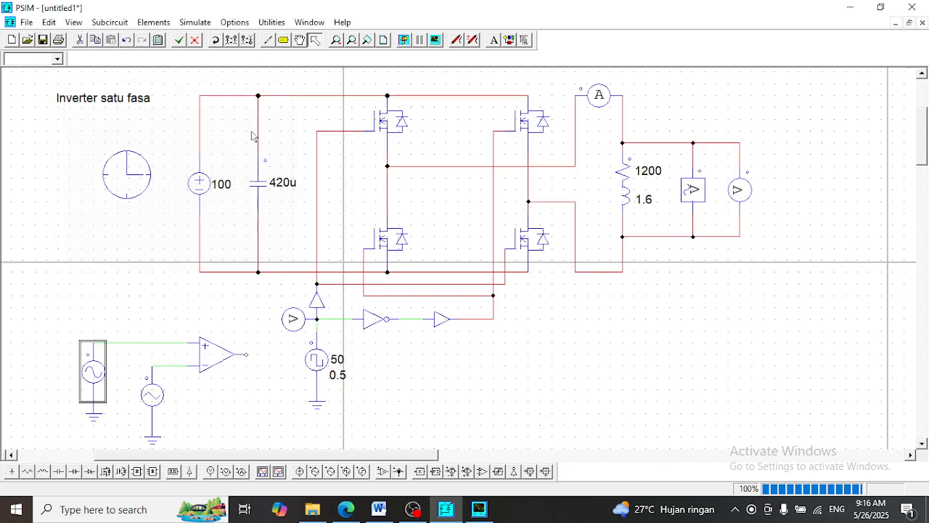
double_click(153, 401)
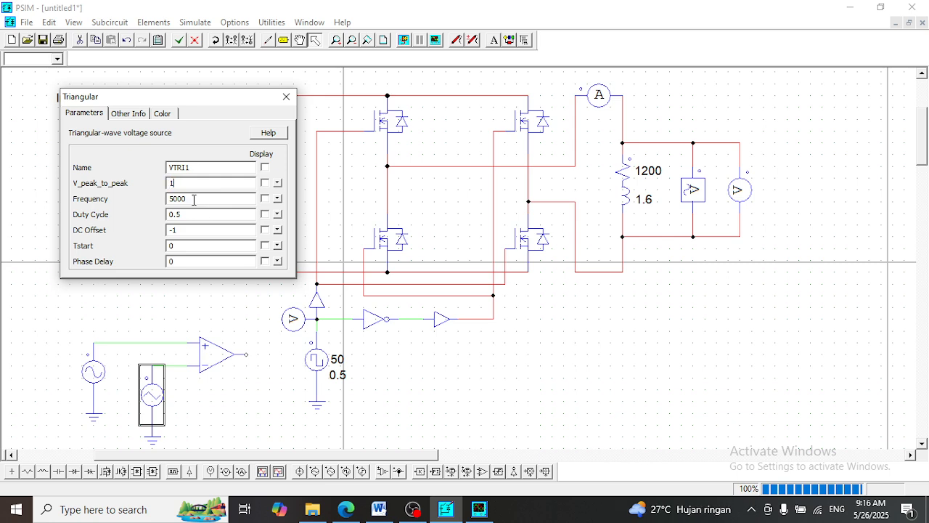
Switch to the lab module PDF in Edge and look up the settings for the sinusoidal and triangular voltage sources.
click(378, 509)
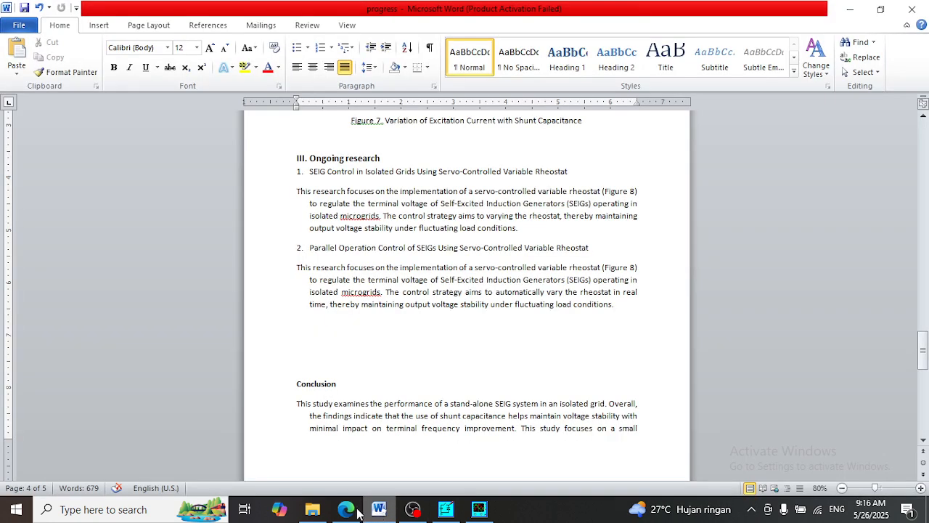
click(355, 511)
scroll(434, 319, down, 3)
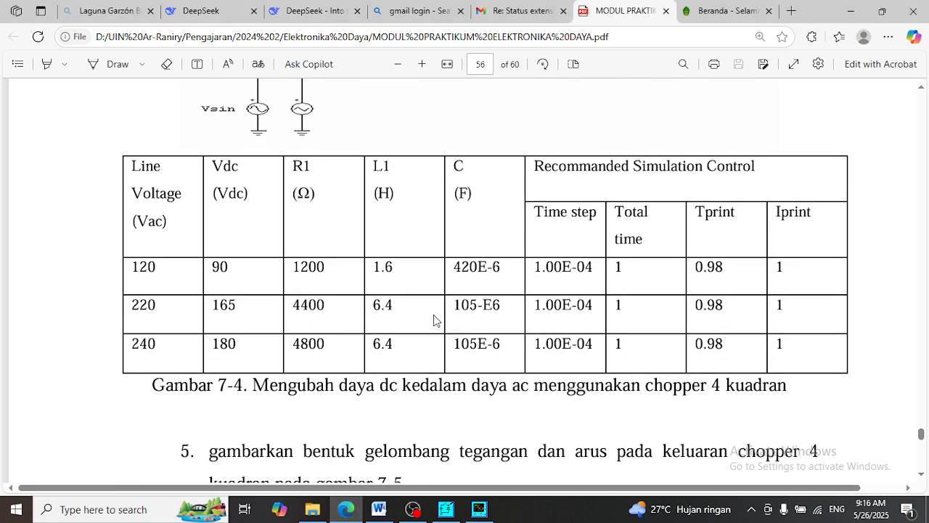
scroll(435, 321, down, 4)
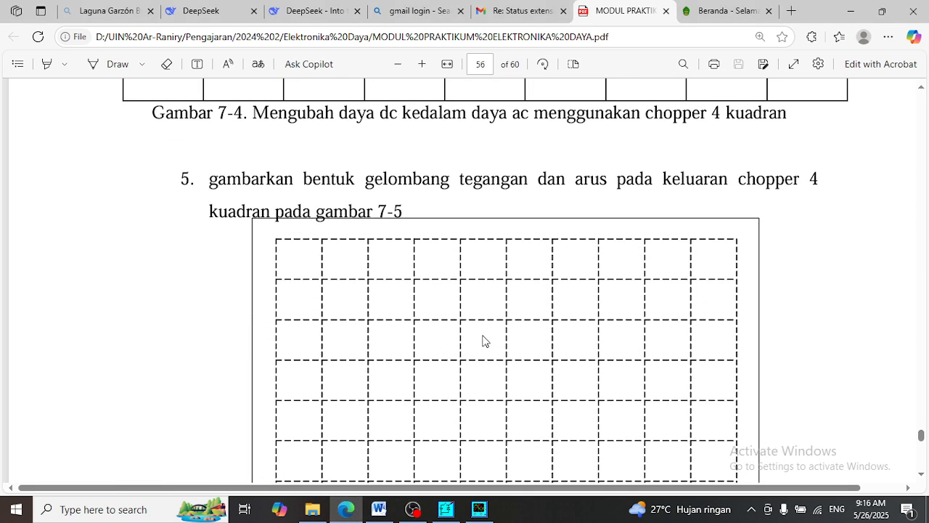
scroll(485, 341, up, 2)
scroll(484, 341, up, 2)
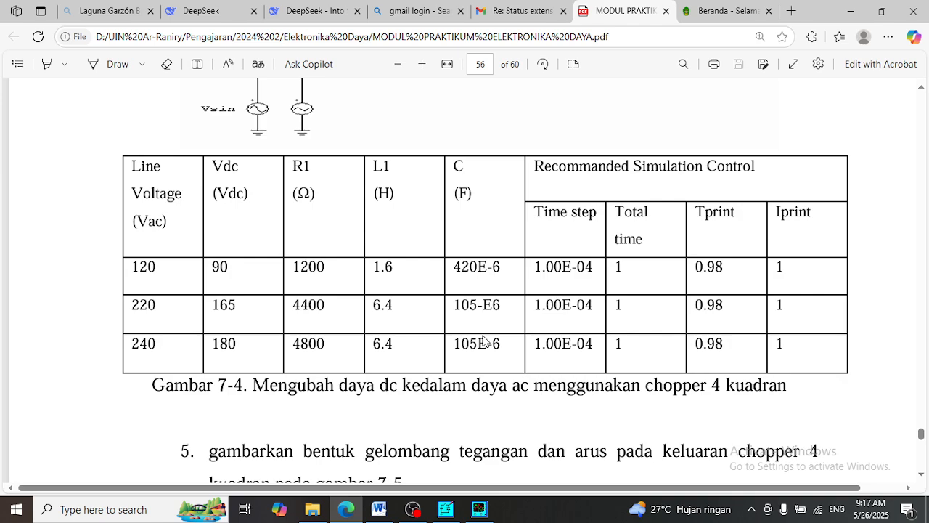
scroll(485, 341, down, 7)
scroll(484, 341, up, 8)
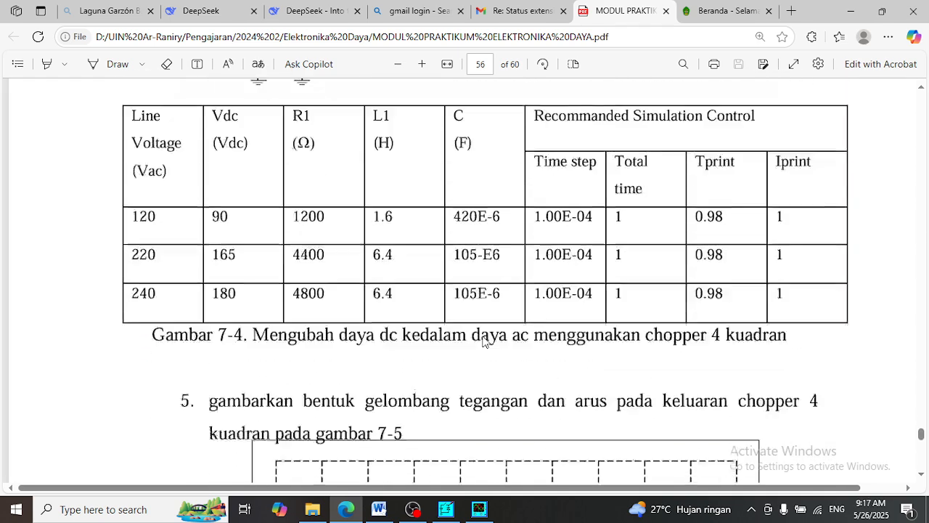
scroll(485, 342, up, 10)
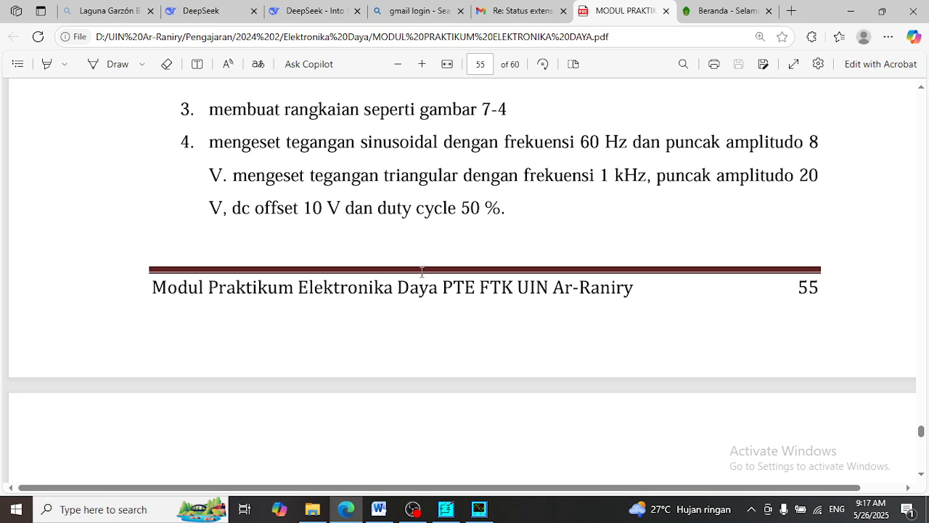
Switch back to PSIM and set the triangular-wave source's frequency to 1000.
click(445, 508)
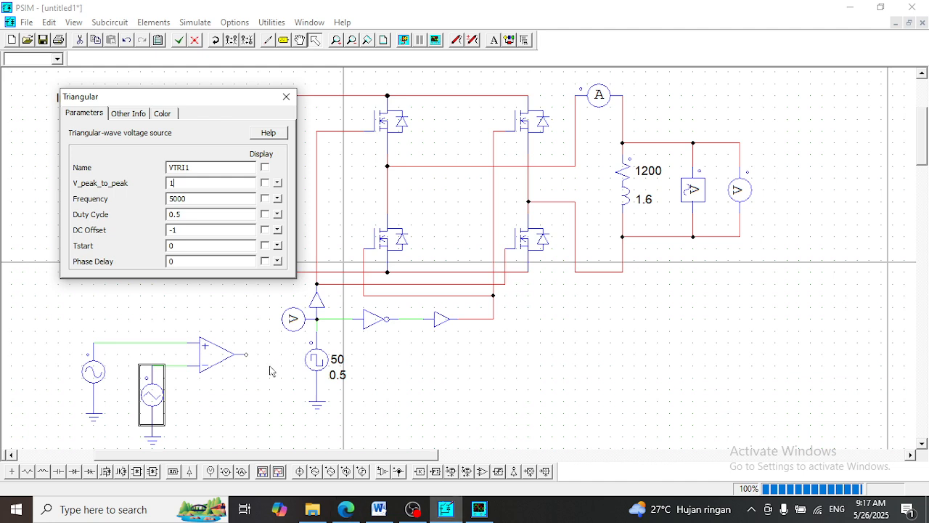
drag(199, 202, 114, 208)
text(100)
click(286, 97)
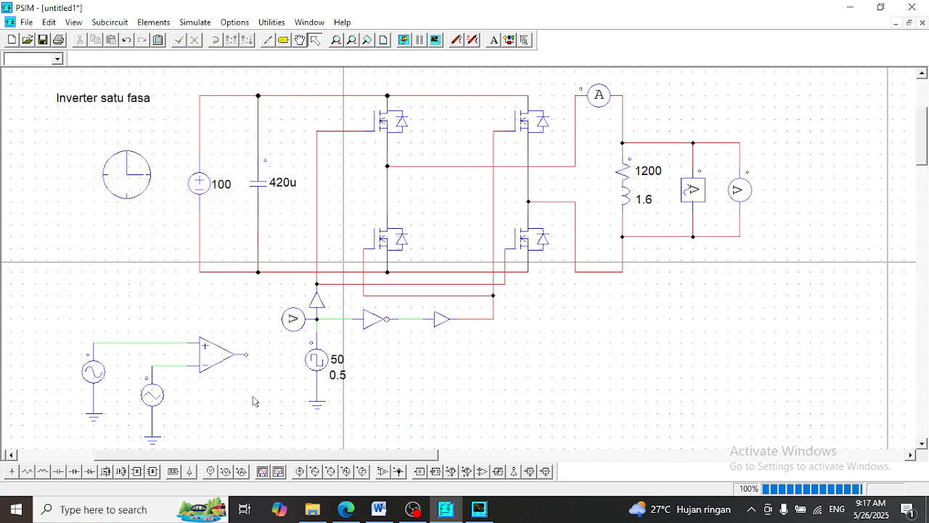
Place a node-to-ground voltage probe on each of the comparator's two input wires.
click(211, 471)
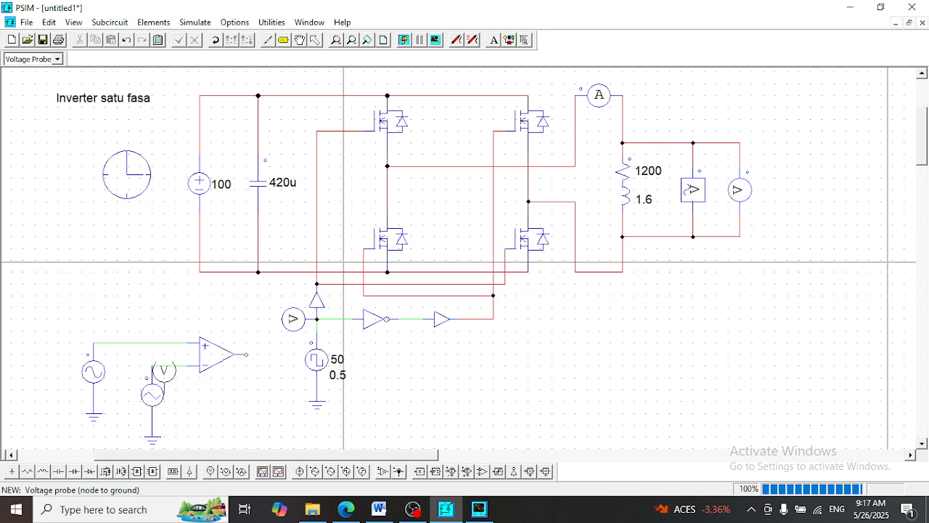
click(116, 319)
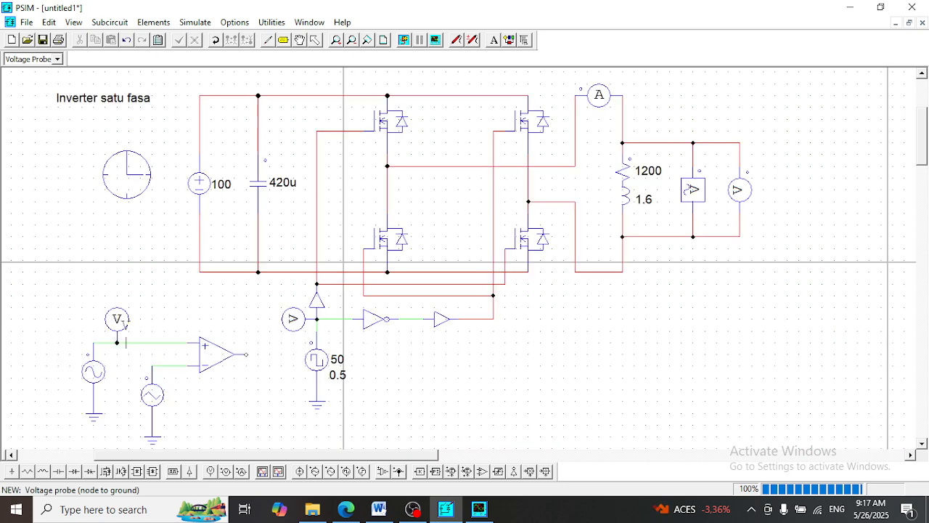
click(187, 387)
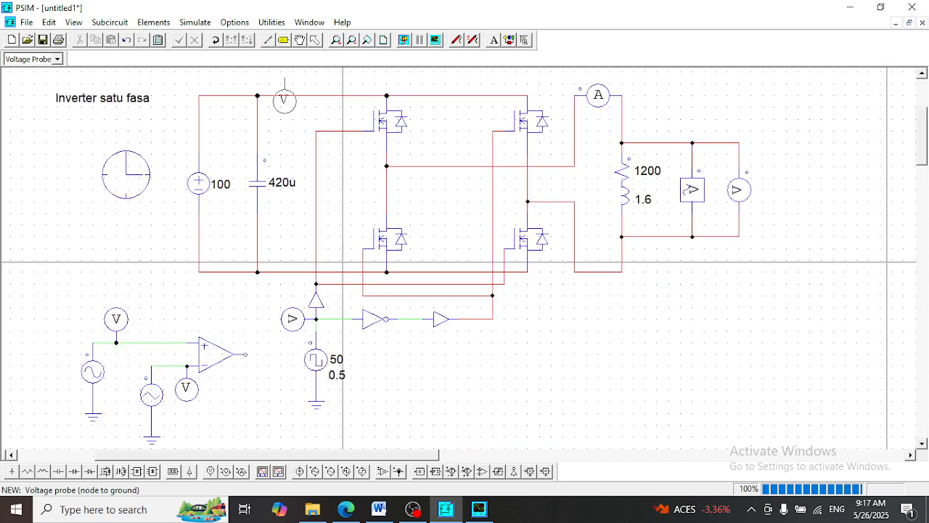
click(317, 40)
Name the voltage probe on the sine source's wire Vsin and display its name on the schematic.
double_click(117, 318)
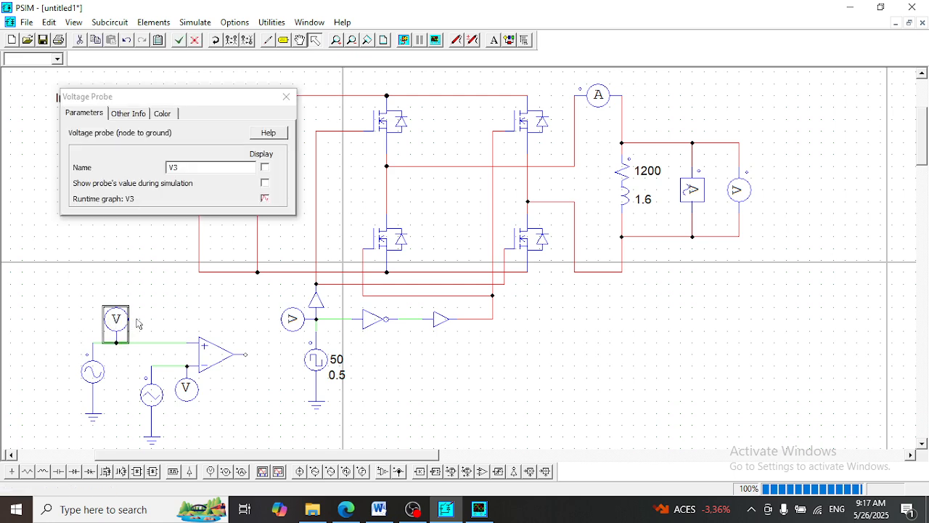
click(199, 169)
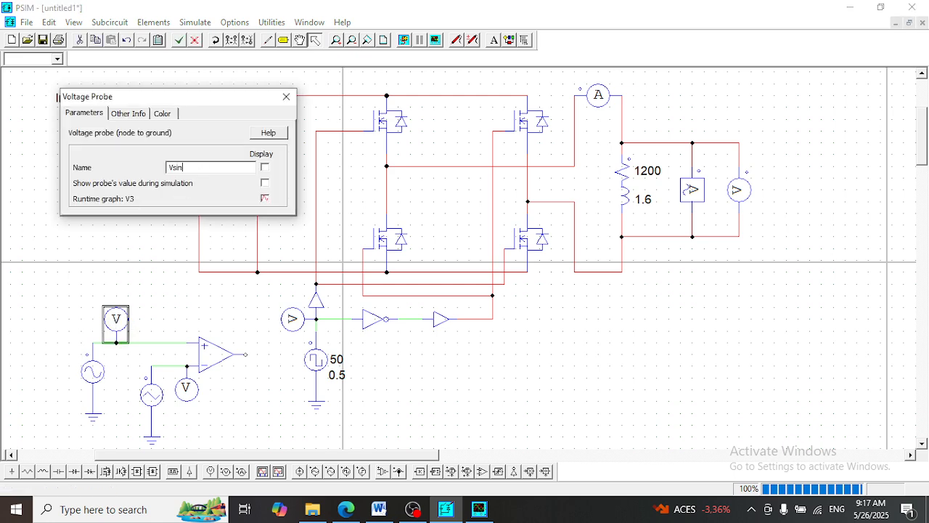
click(264, 167)
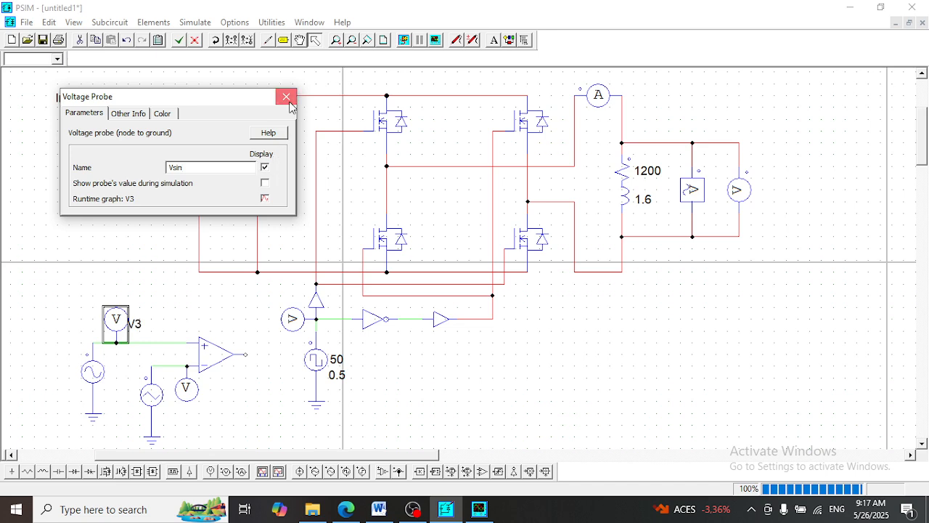
click(286, 97)
Name the triangular source's probe Vtri, display its name, and shift the label beside the probe.
double_click(186, 387)
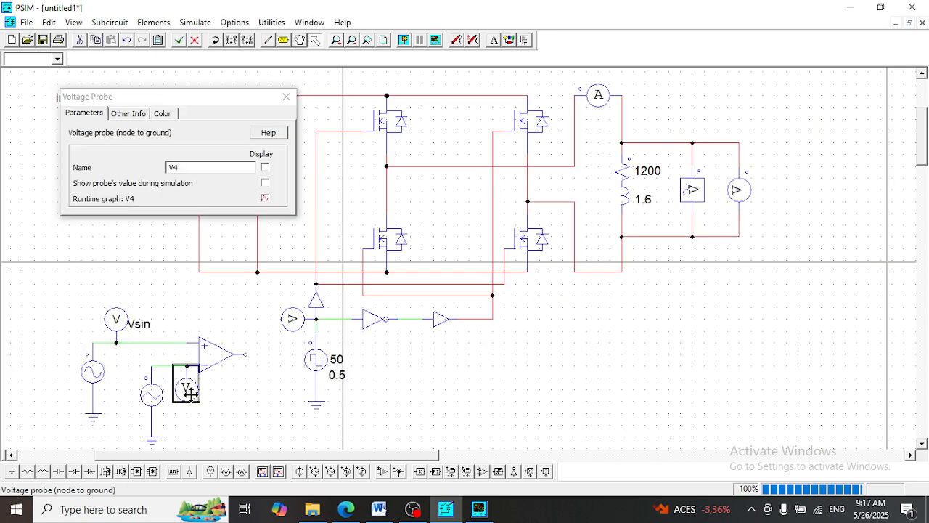
click(193, 167)
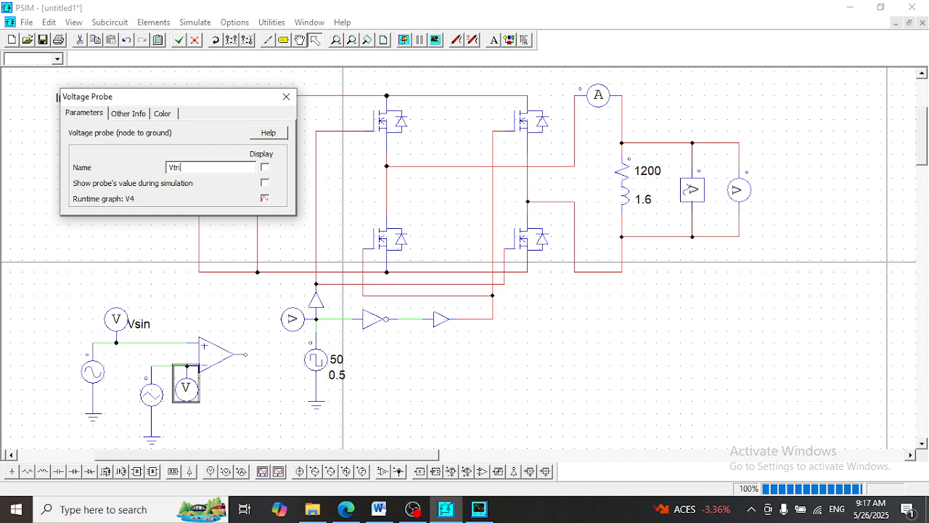
text(Vtri)
click(265, 167)
click(286, 97)
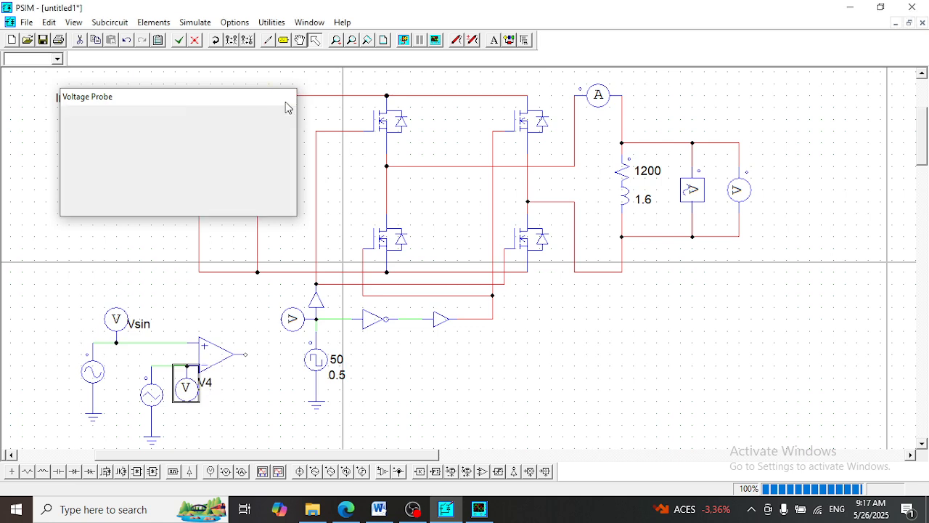
drag(206, 385, 209, 392)
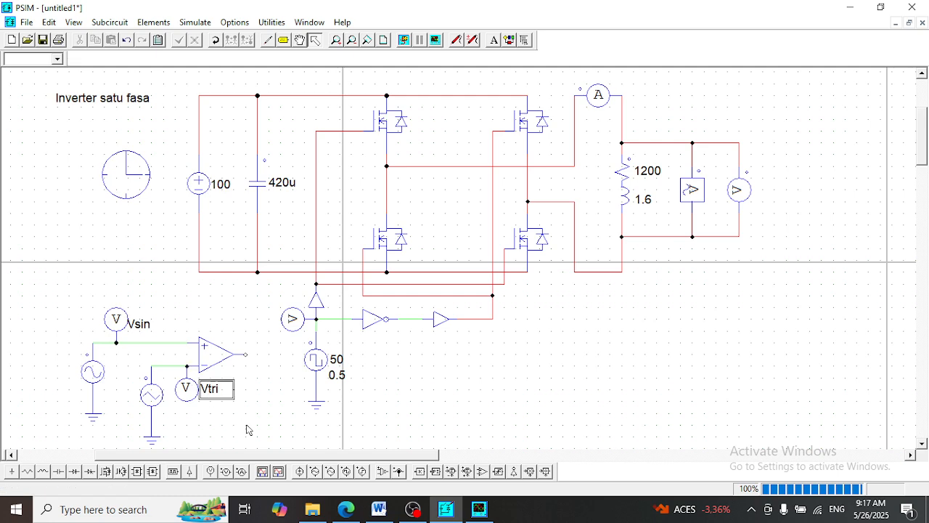
click(254, 432)
Move the square-wave gate source and its ground further down, keeping them wired, to free space at the comparator's output.
click(315, 360)
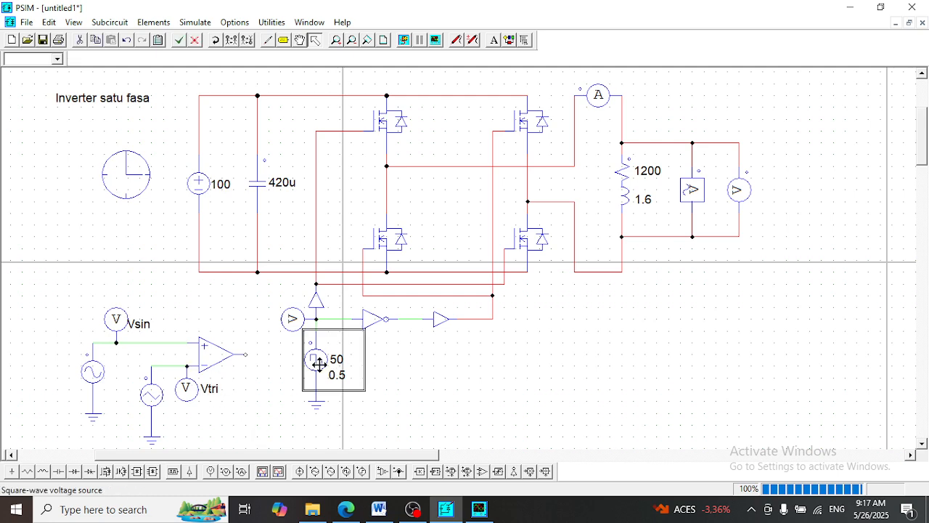
scroll(364, 399, down, 3)
click(386, 315)
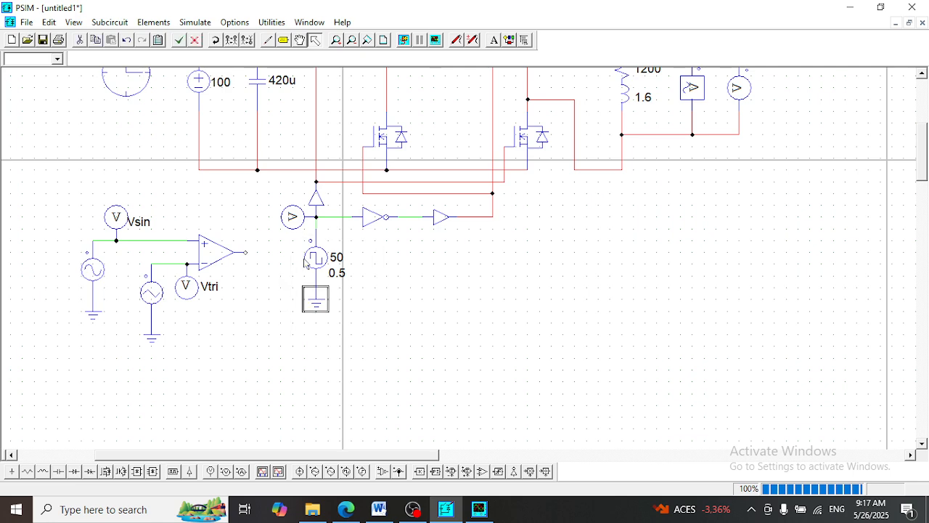
click(316, 280)
click(317, 305)
drag(315, 304, 312, 407)
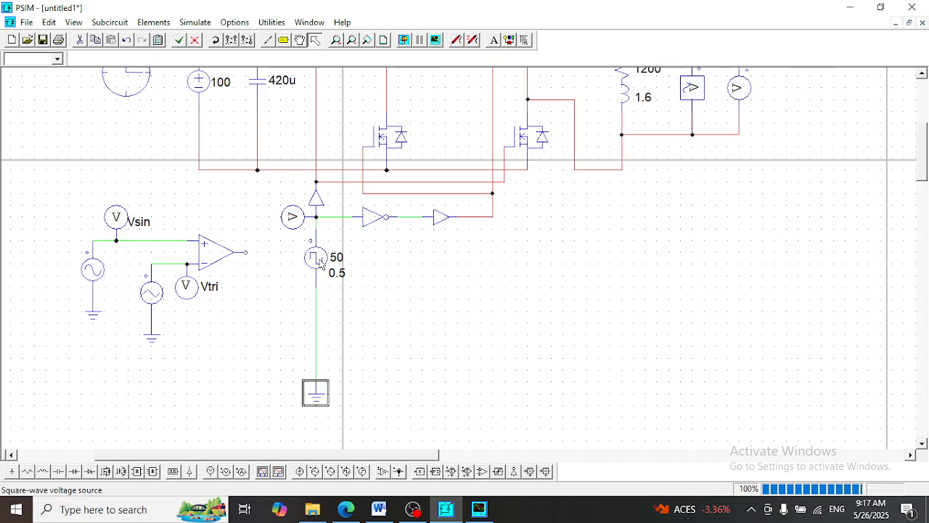
drag(315, 259, 316, 314)
click(384, 342)
Disable the square-wave gate source and the ground below it.
click(317, 322)
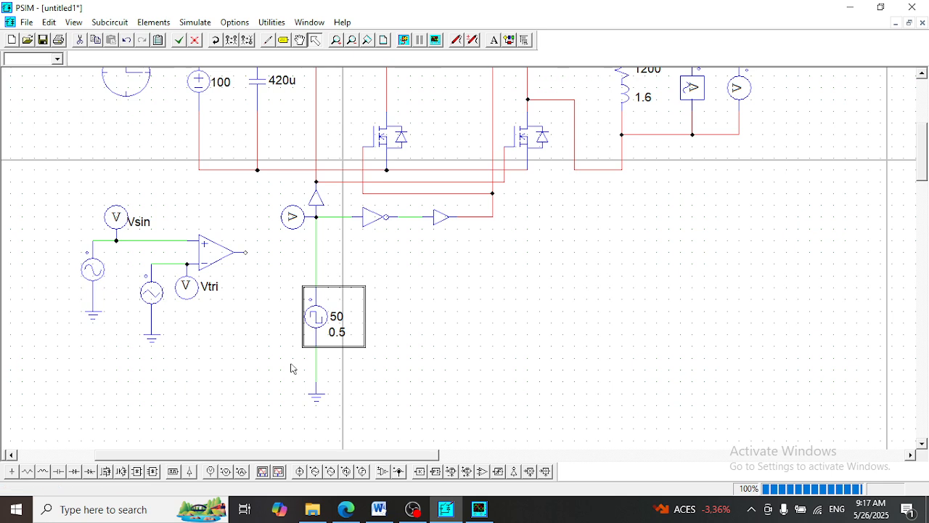
right_click(319, 321)
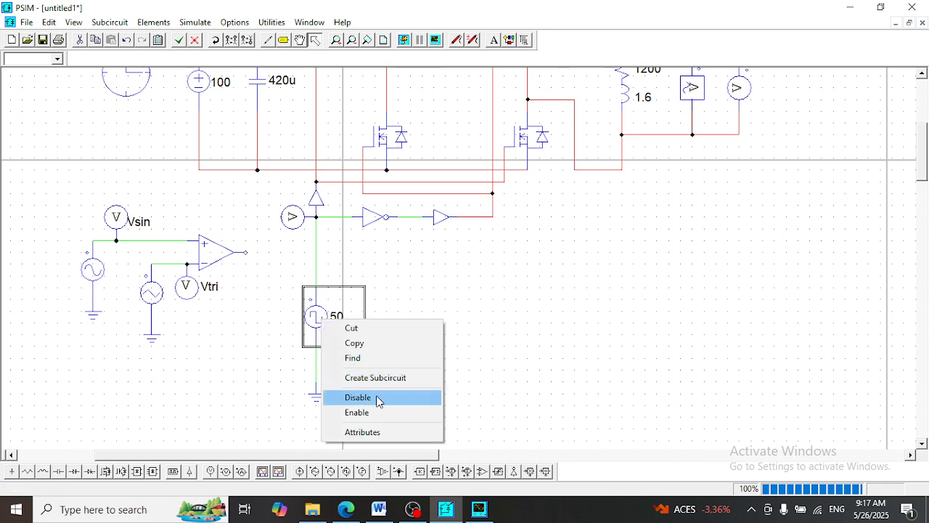
click(352, 397)
click(316, 396)
right_click(317, 395)
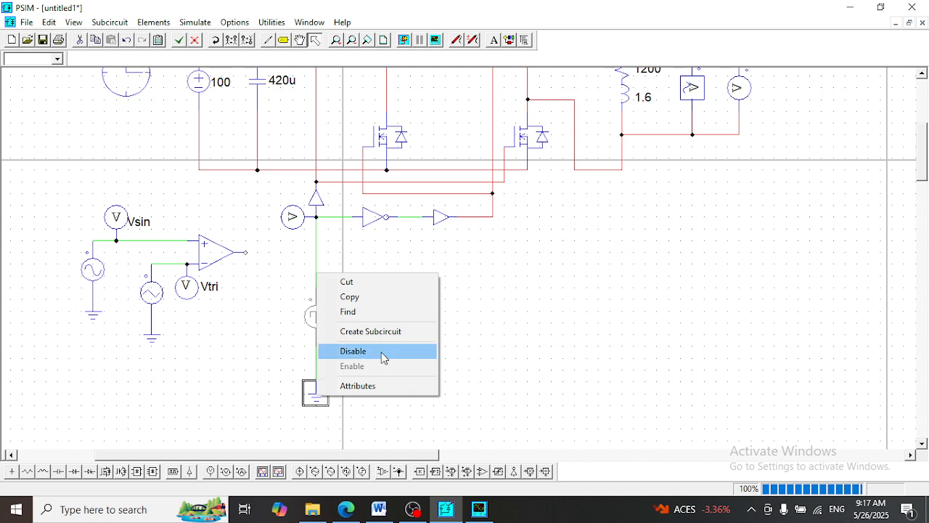
click(383, 353)
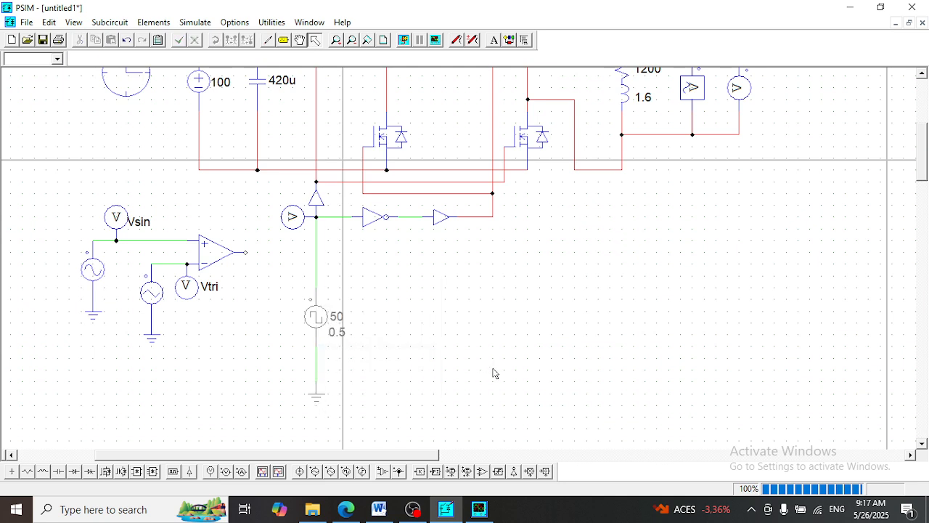
Wire the comparator's output to the gate signal line above the disabled source, then run the simulation and maximize the waveform window.
click(267, 40)
drag(247, 253, 316, 252)
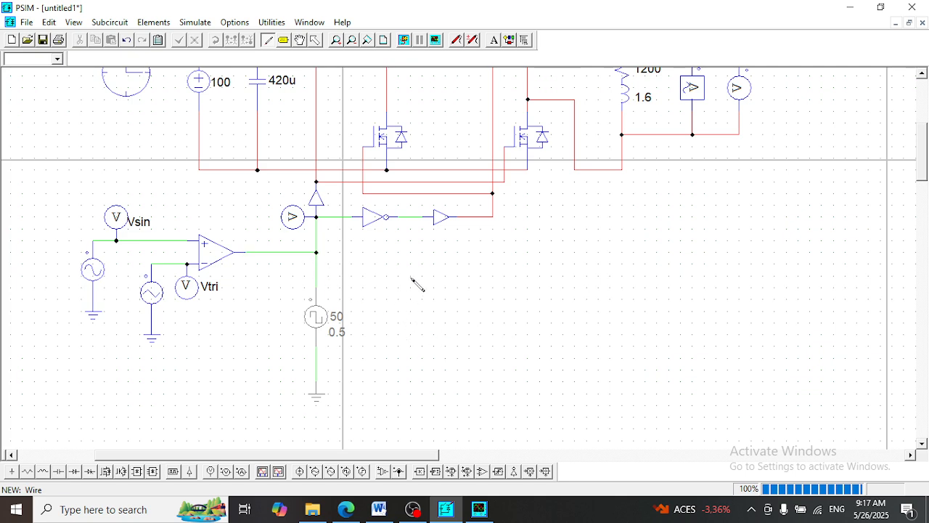
scroll(343, 260, up, 3)
scroll(351, 276, down, 3)
click(404, 40)
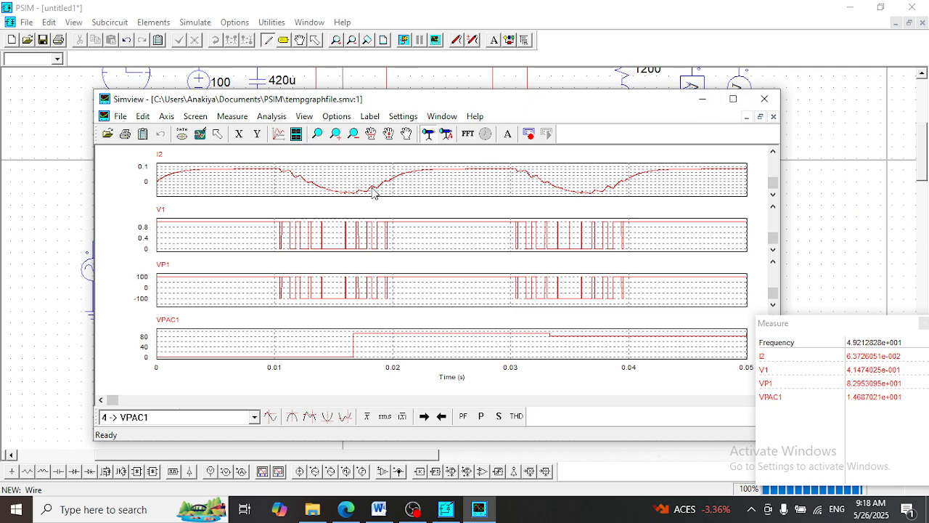
click(732, 98)
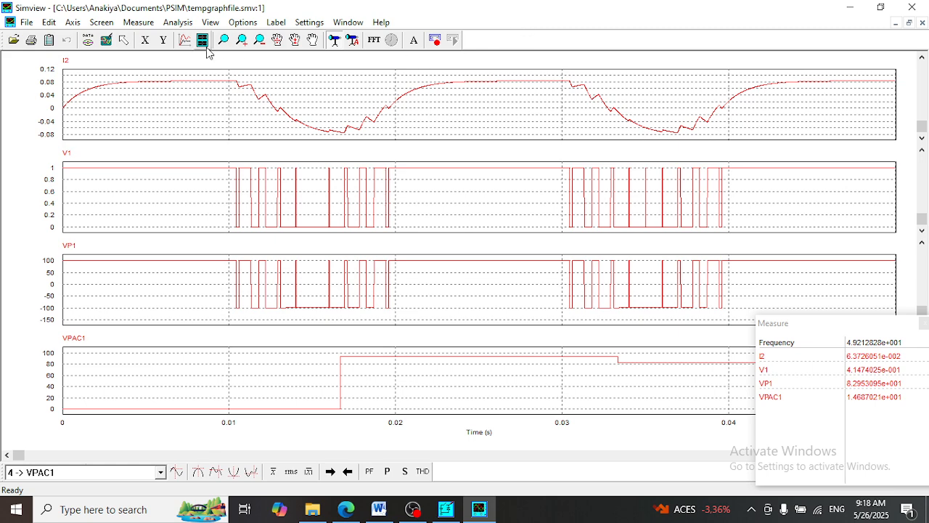
Add a new plot showing Vsin and Vtri together below the existing waveforms, and close the Measure window.
click(185, 40)
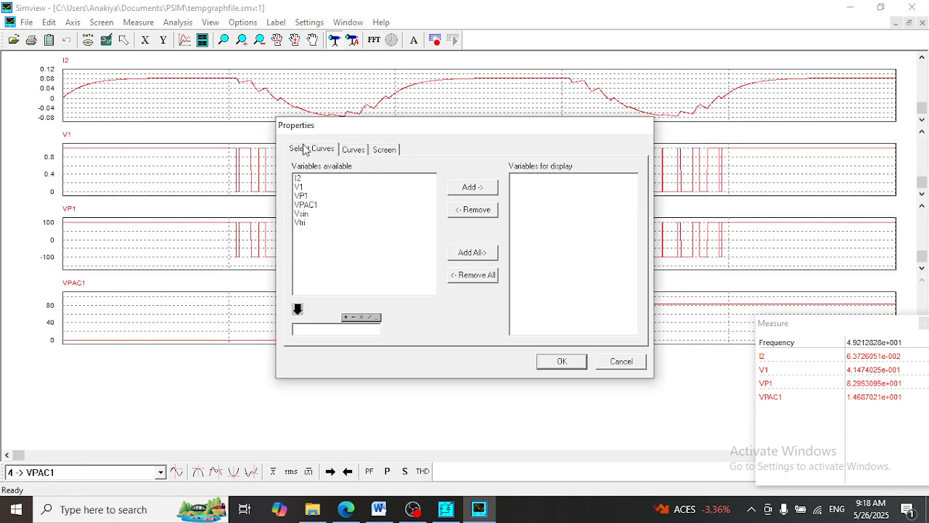
click(302, 213)
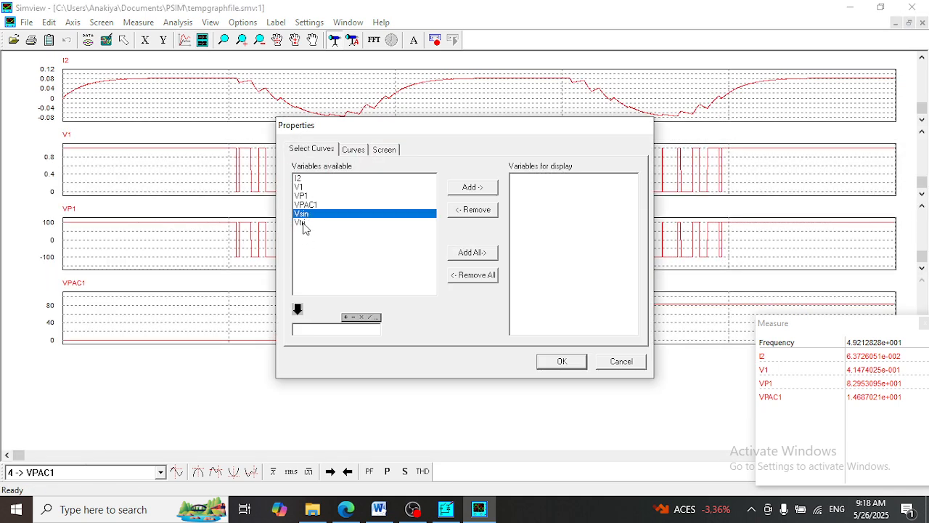
shift+click(301, 223)
click(482, 189)
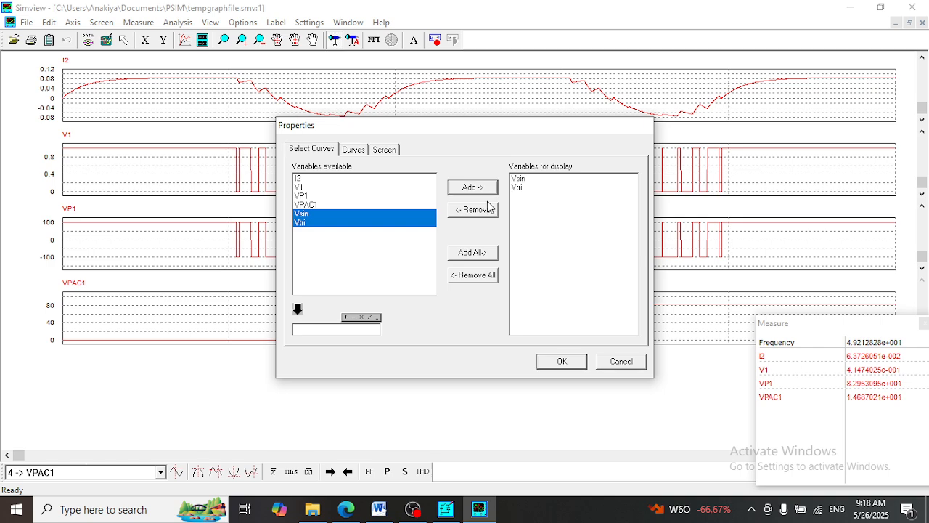
click(561, 361)
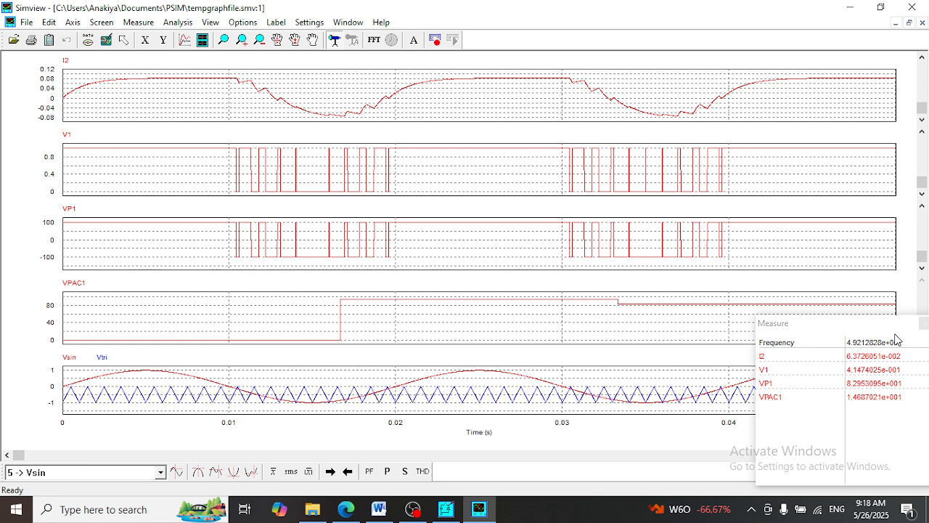
drag(905, 333, 808, 332)
click(834, 326)
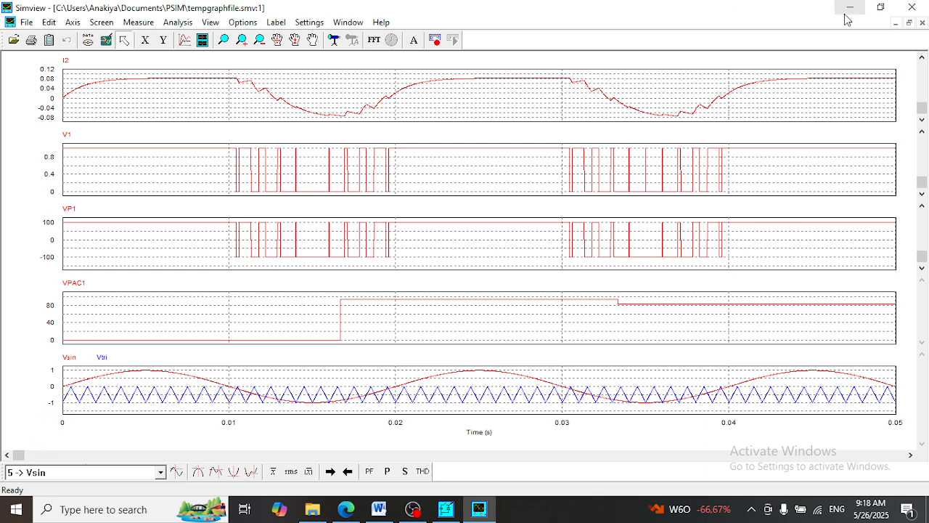
Set the triangular source's peak-to-peak voltage to 2 in the schematic and rerun the simulation.
click(450, 512)
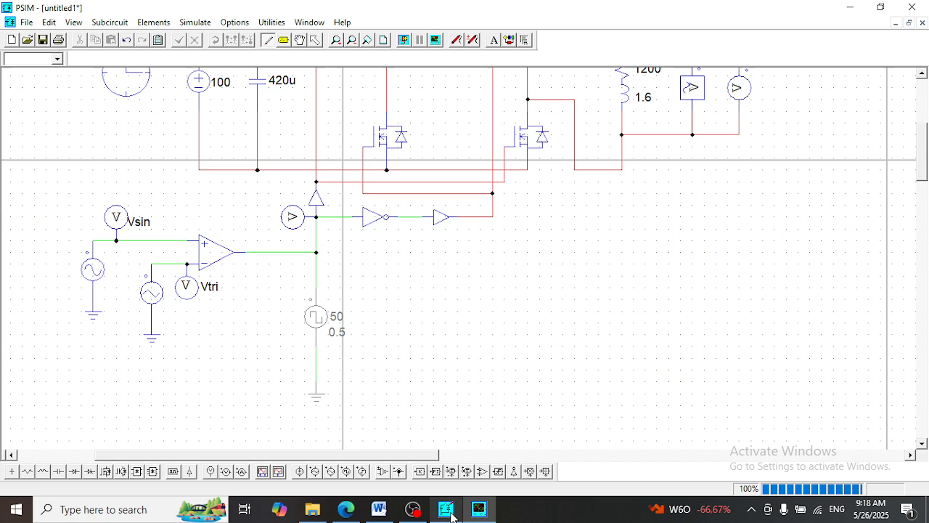
click(314, 39)
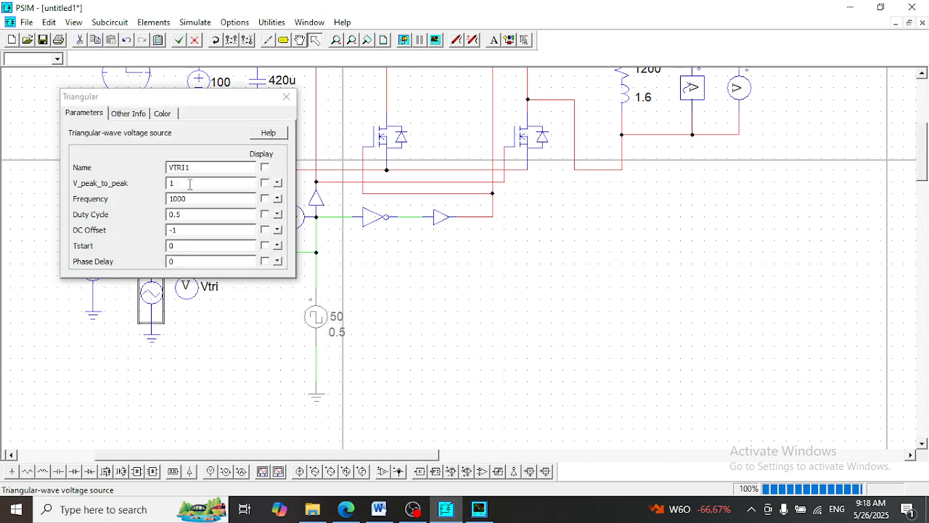
double_click(181, 186)
text(2)
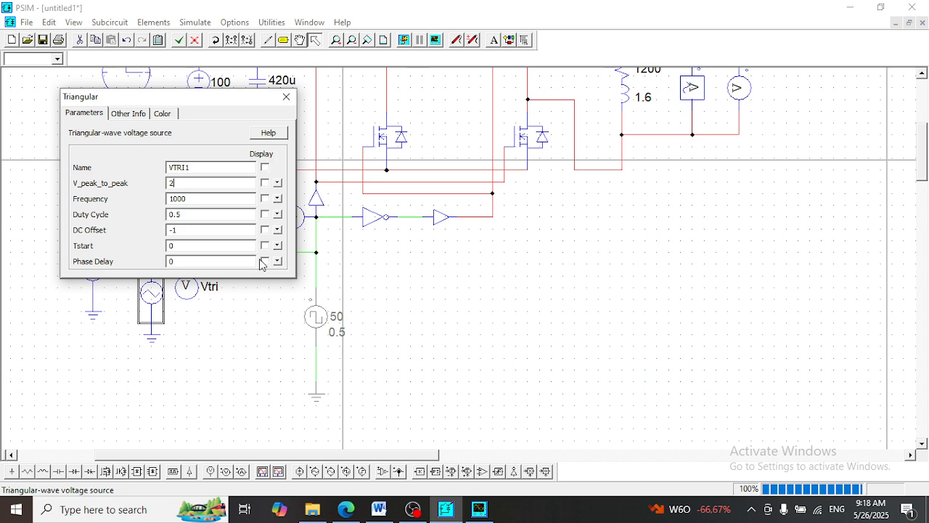
click(286, 97)
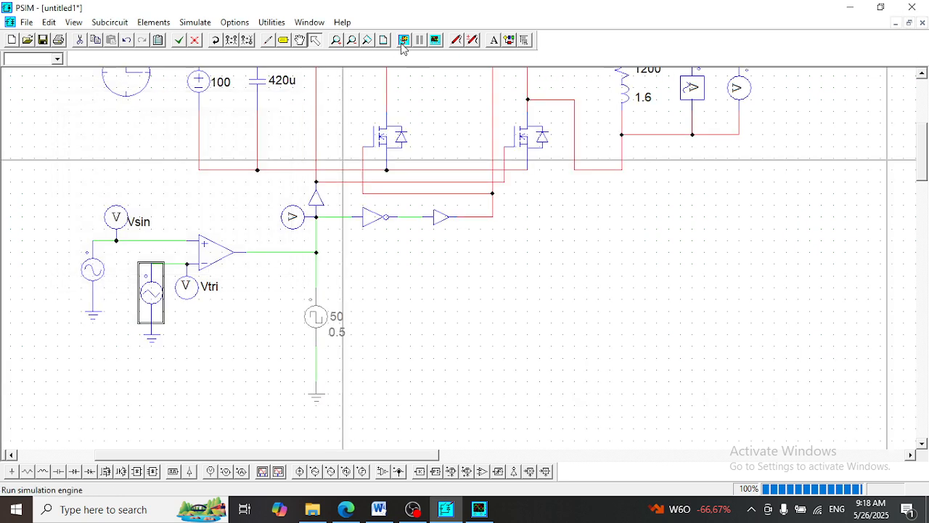
click(402, 45)
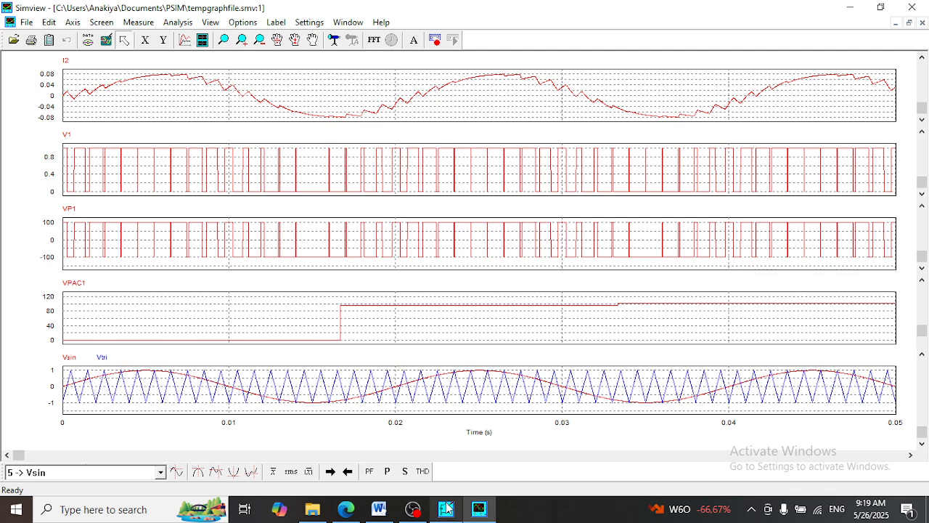
Arrange the PSIM schematic and the Simview waveform window side by side.
drag(299, 10, 927, 205)
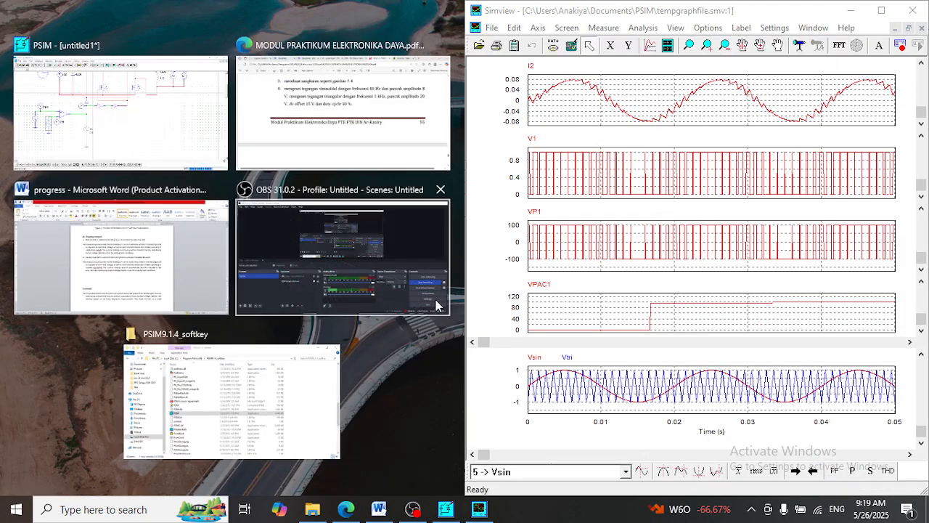
click(154, 117)
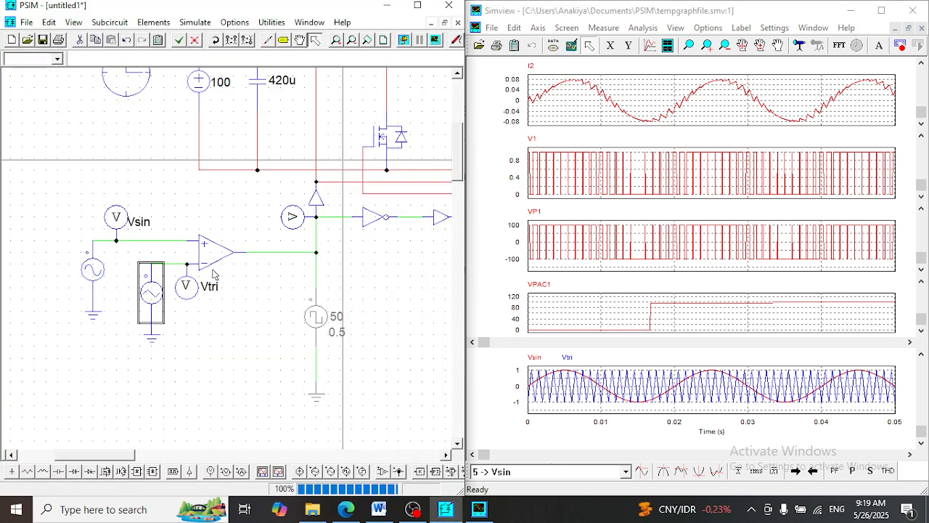
Set the triangular carrier source's frequency to 2000 Hz and rerun the simulation.
double_click(151, 294)
double_click(201, 197)
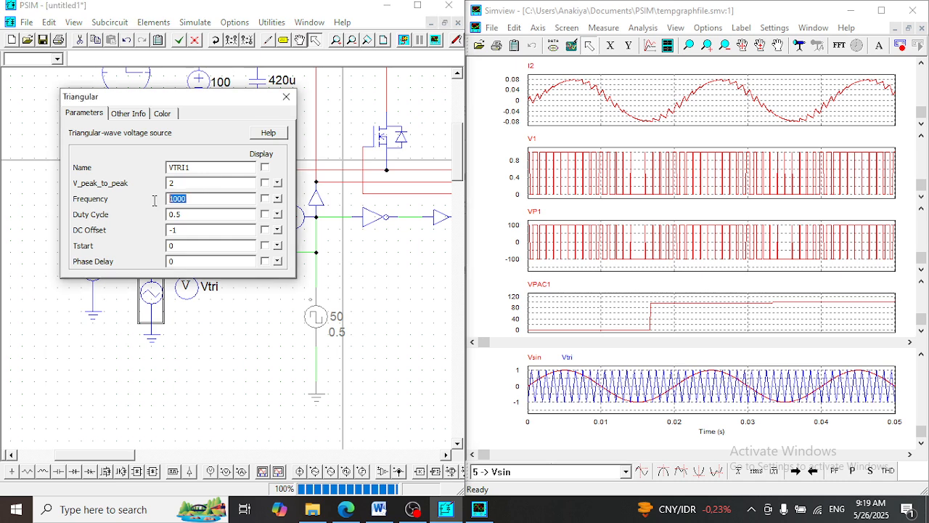
text(5)
text(2000)
click(286, 96)
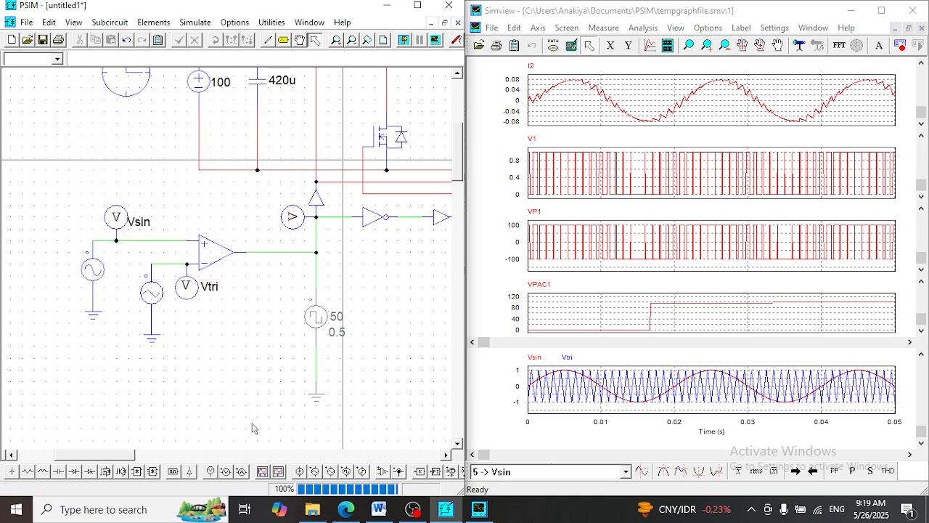
click(404, 40)
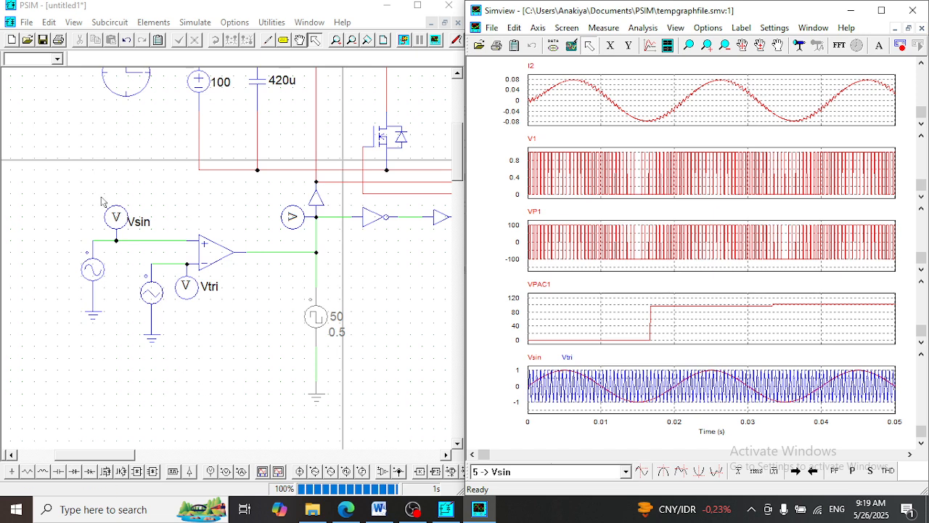
Raise the triangular carrier source's frequency to 5000 Hz and rerun the simulation.
double_click(158, 301)
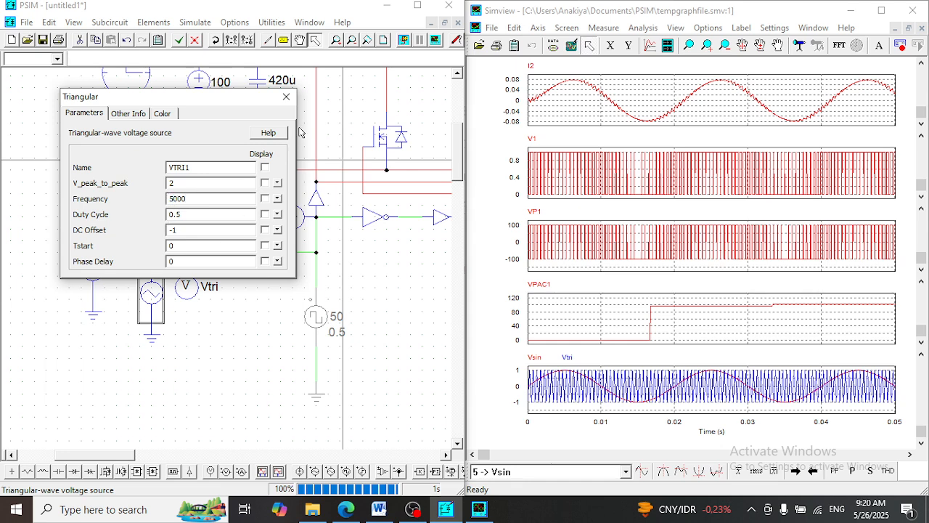
click(286, 96)
click(403, 40)
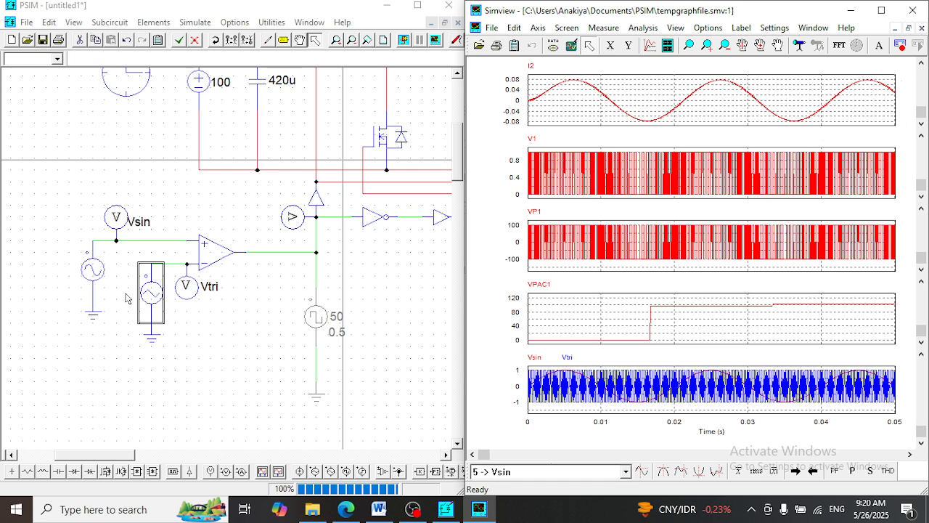
Set the triangular source's frequency to 10000 Hz, show that value just below the source, and rerun the simulation.
double_click(154, 296)
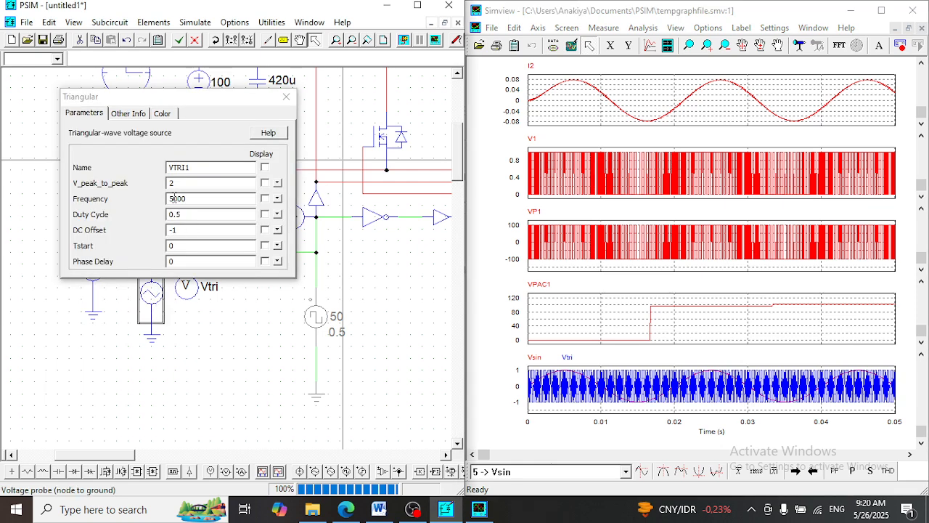
drag(174, 198, 169, 198)
text(1)
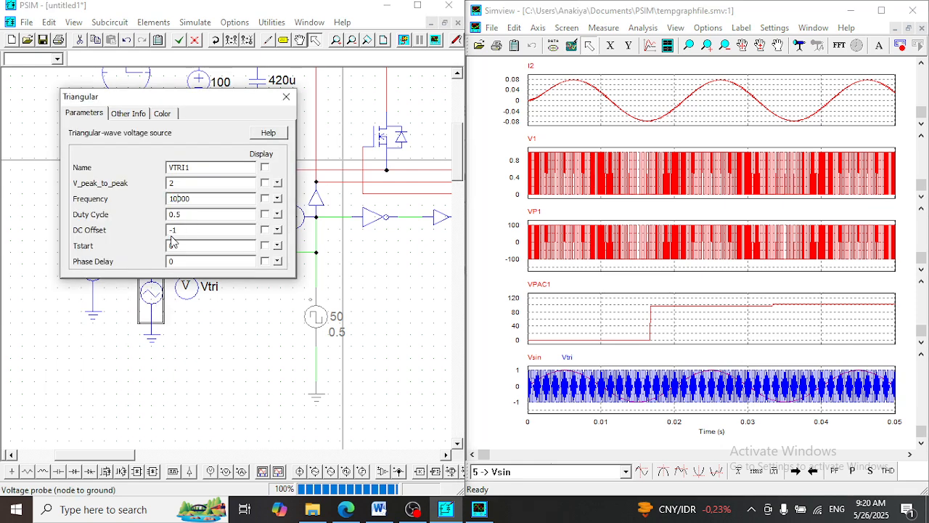
click(286, 96)
drag(187, 301, 184, 320)
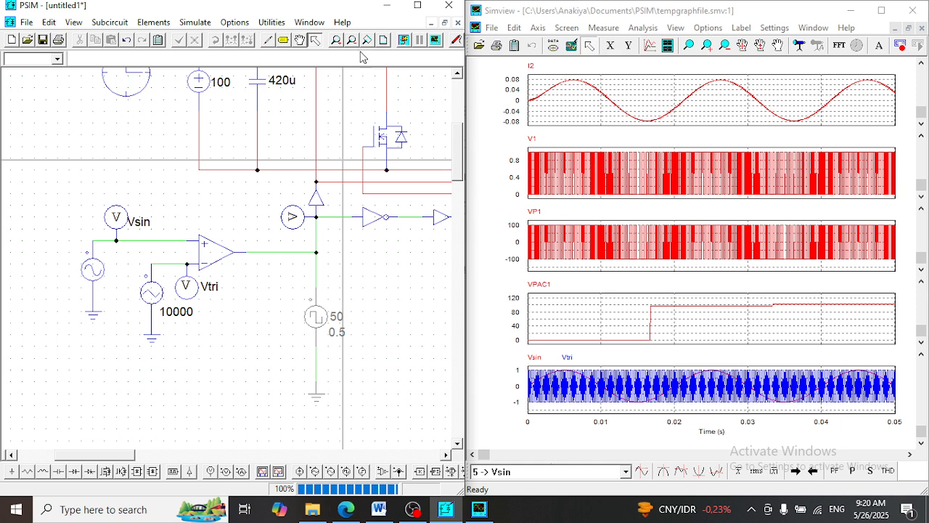
click(401, 41)
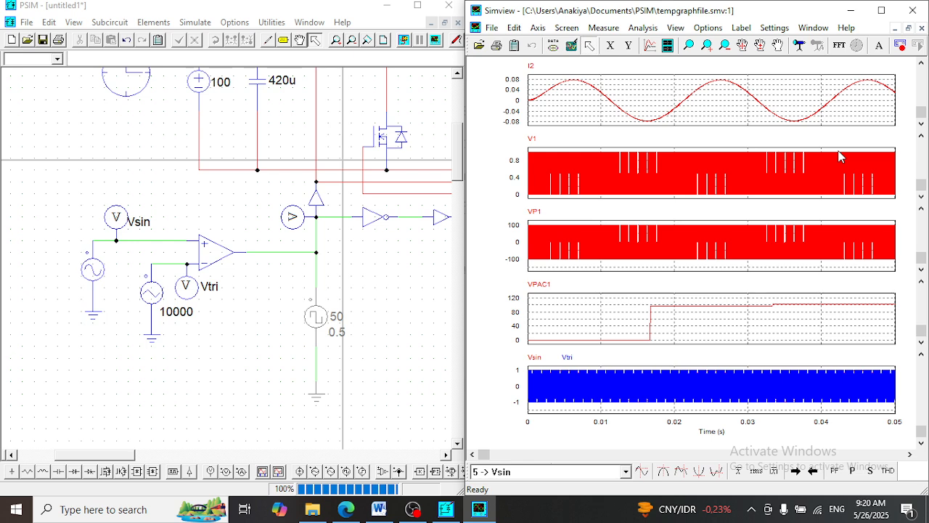
Examine the FFT spectra of all the plotted waveforms and return to the time-domain view.
click(841, 46)
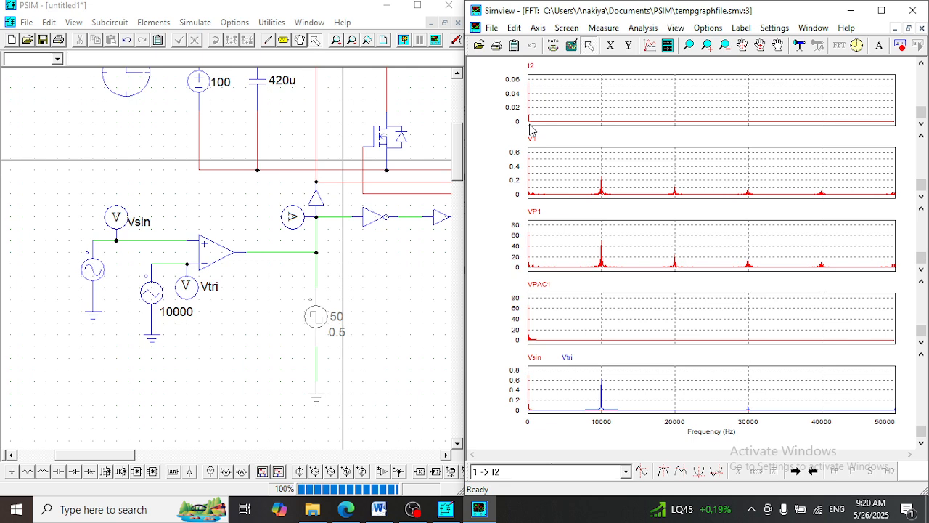
click(856, 45)
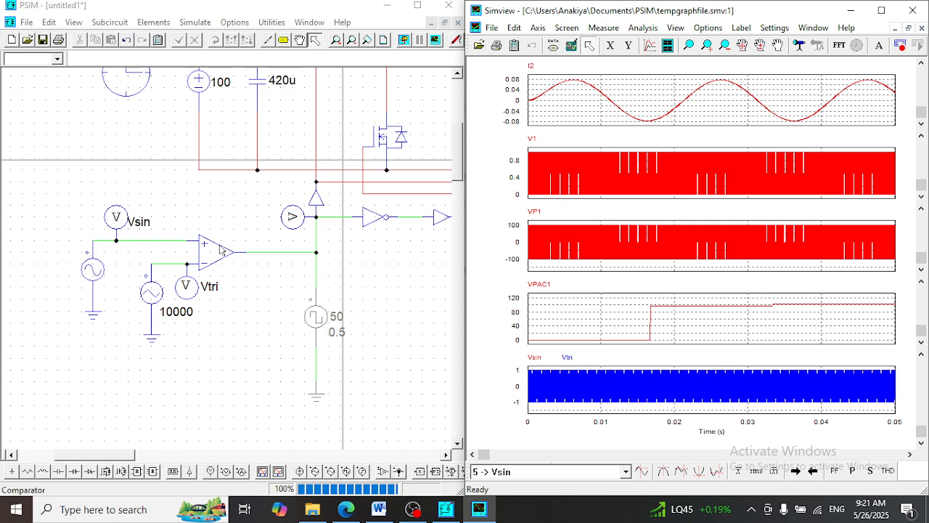
Set the sine reference source's frequency to 100 Hz with its value displayed on the schematic, and rerun the simulation.
click(266, 373)
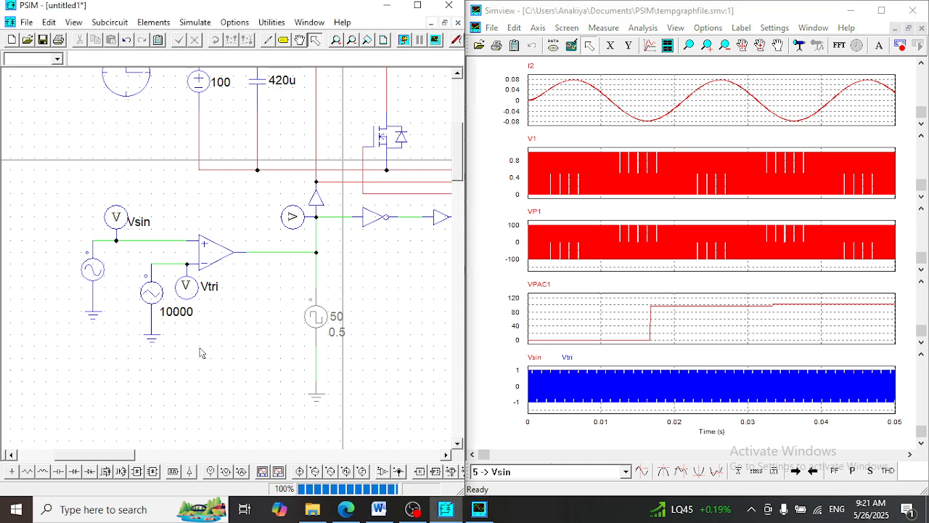
double_click(94, 271)
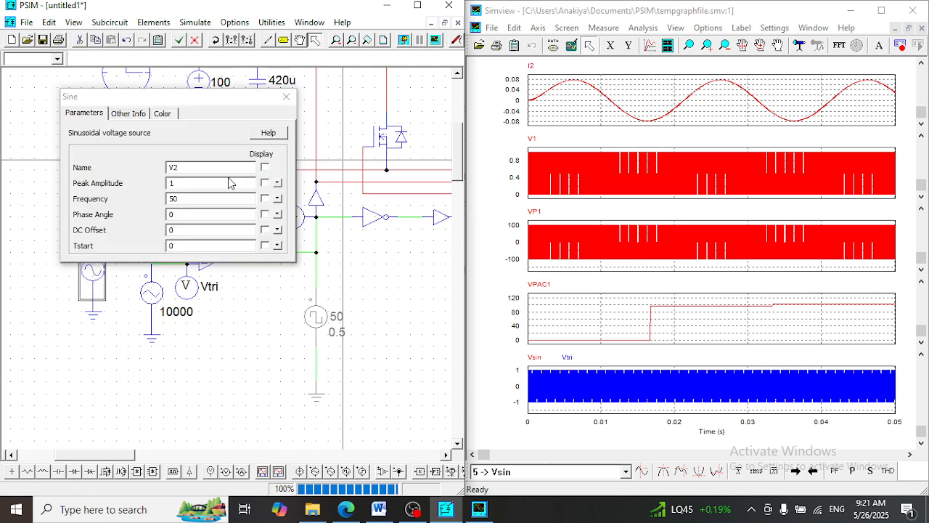
click(265, 198)
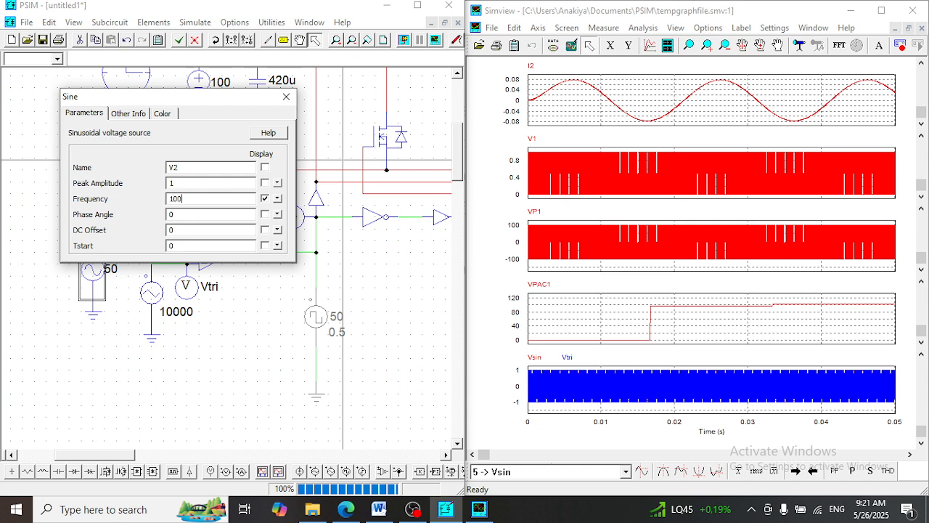
click(286, 97)
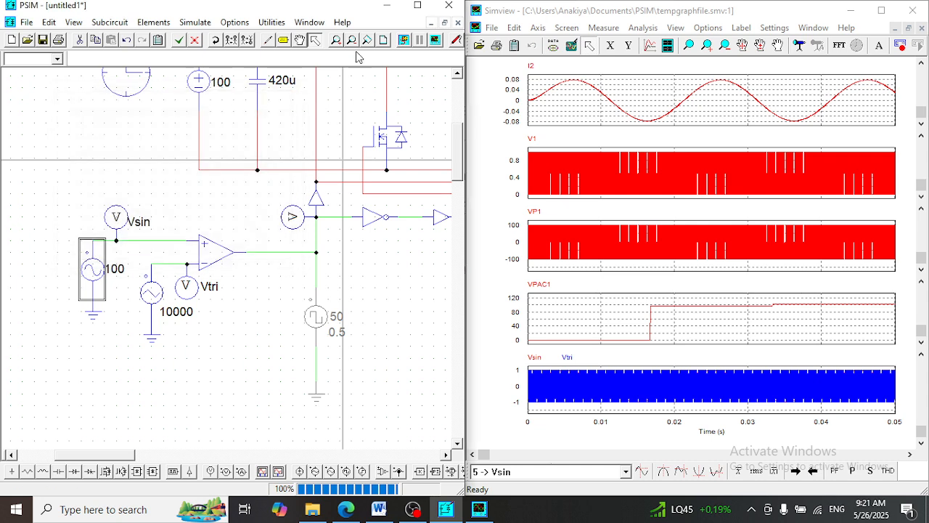
click(401, 42)
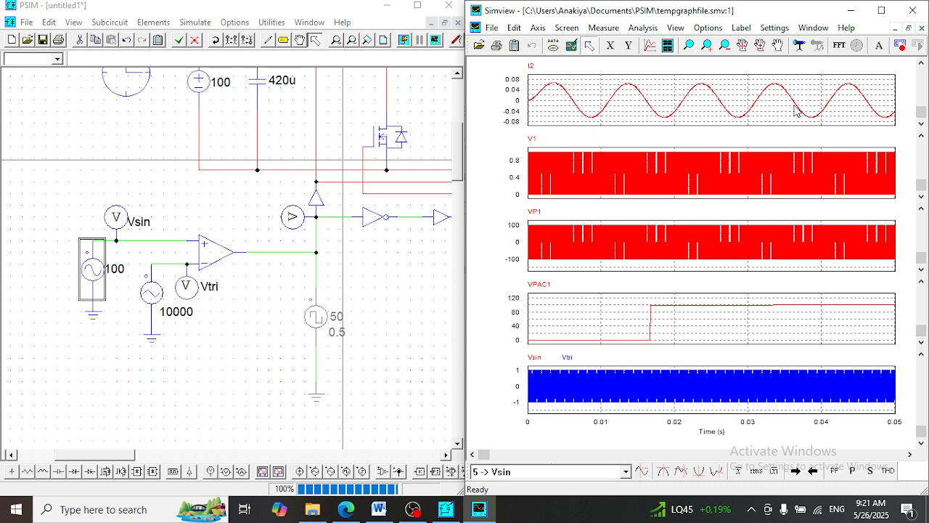
Set the sine reference source's frequency to 25 Hz and rerun the simulation.
click(184, 413)
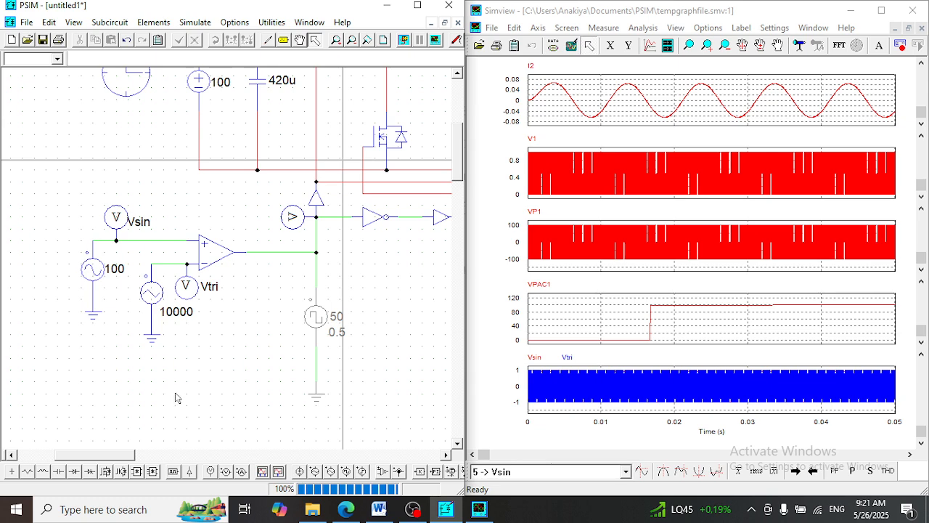
double_click(93, 283)
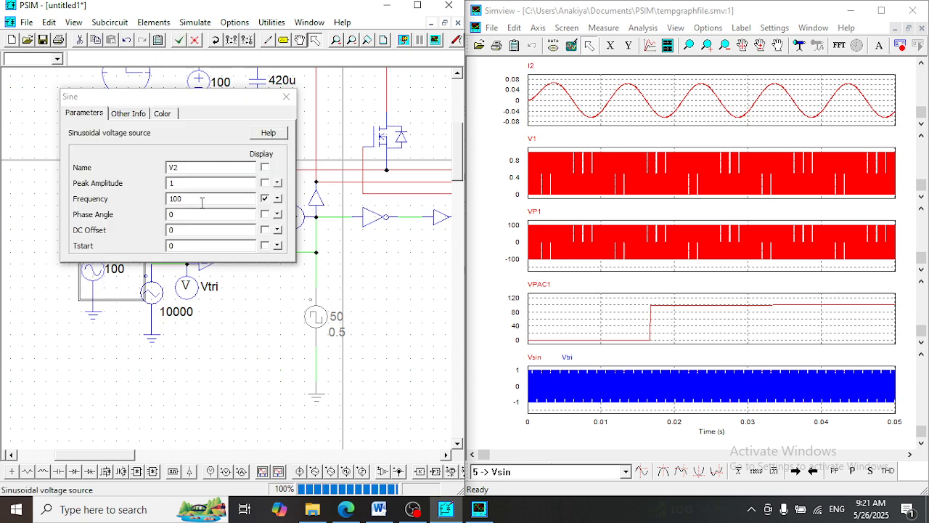
drag(202, 199, 123, 201)
text(25)
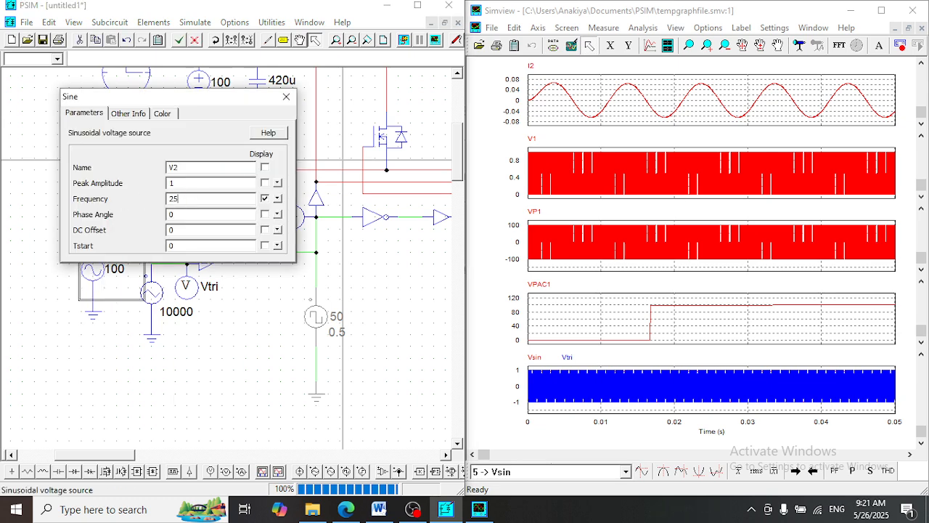
click(286, 96)
click(401, 41)
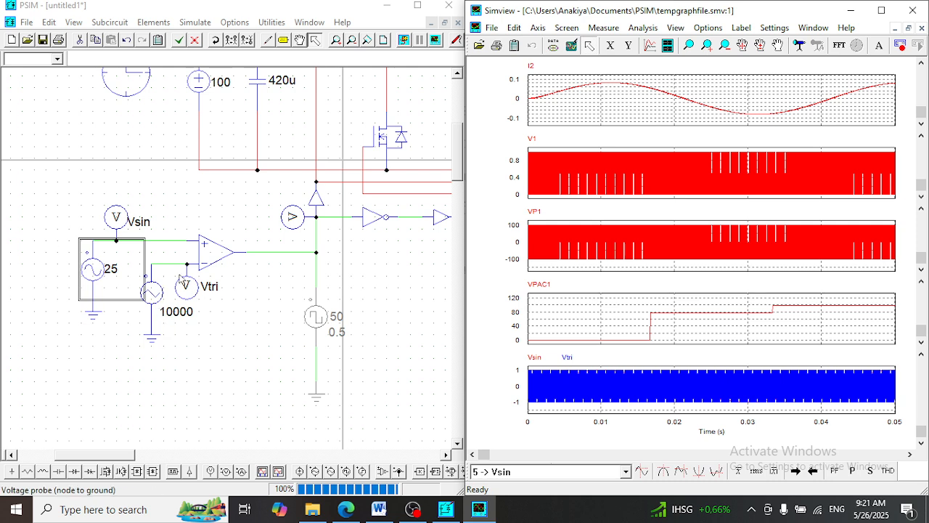
click(413, 510)
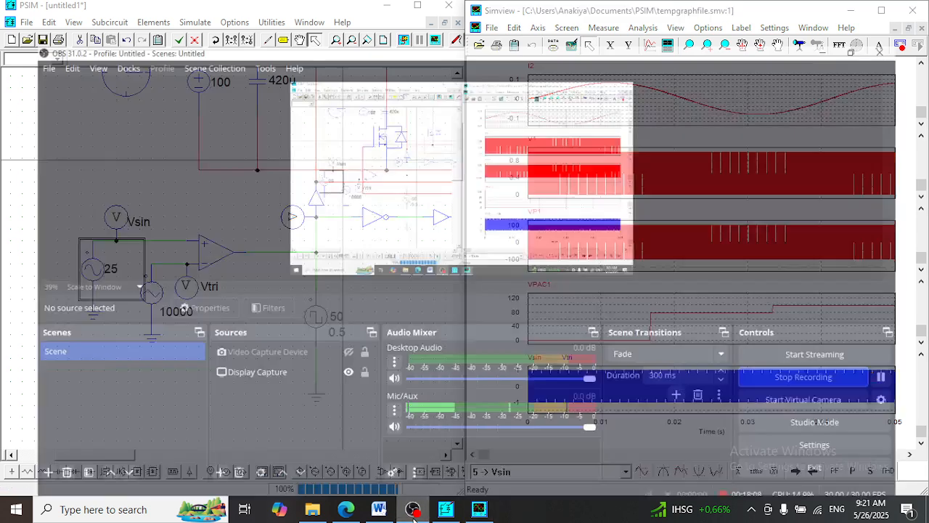